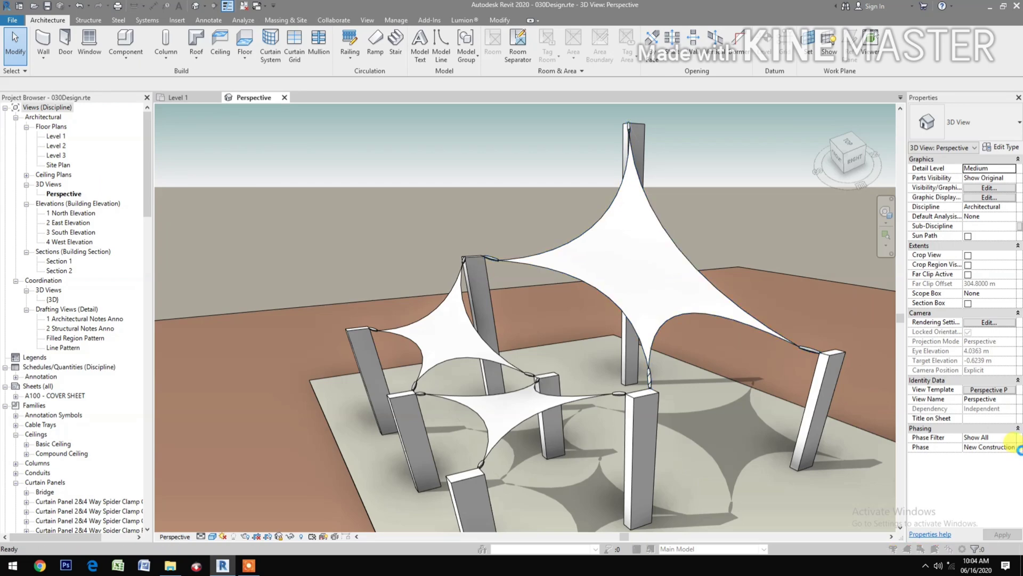
# Press Ctrl+N to open the New Family – Select Template File dialog.
pyautogui.hotkey('ctrl', 'n')
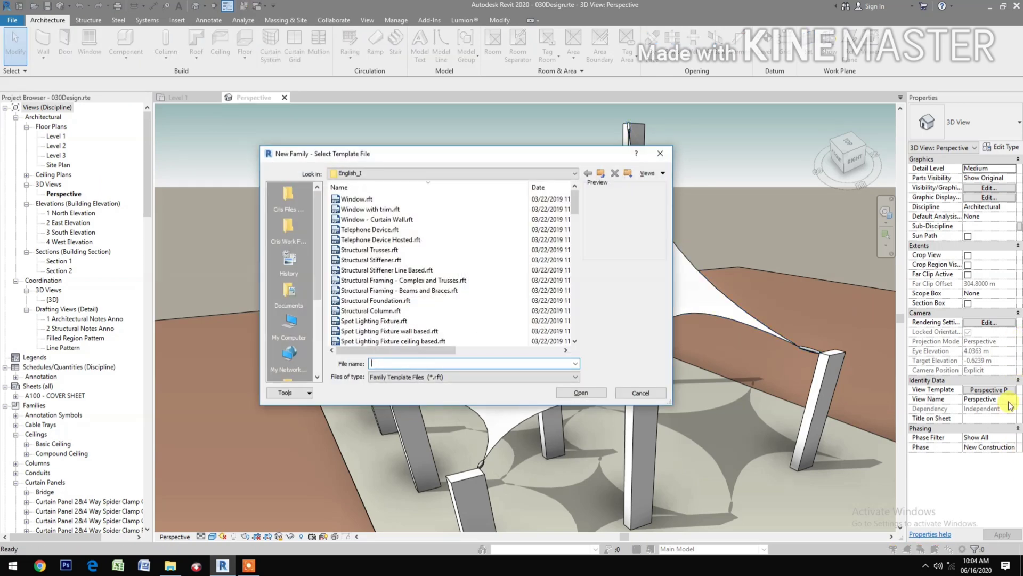
# Create a new family from the English Metric Generic Model Adaptive.rft template.
pyautogui.click(601, 173)
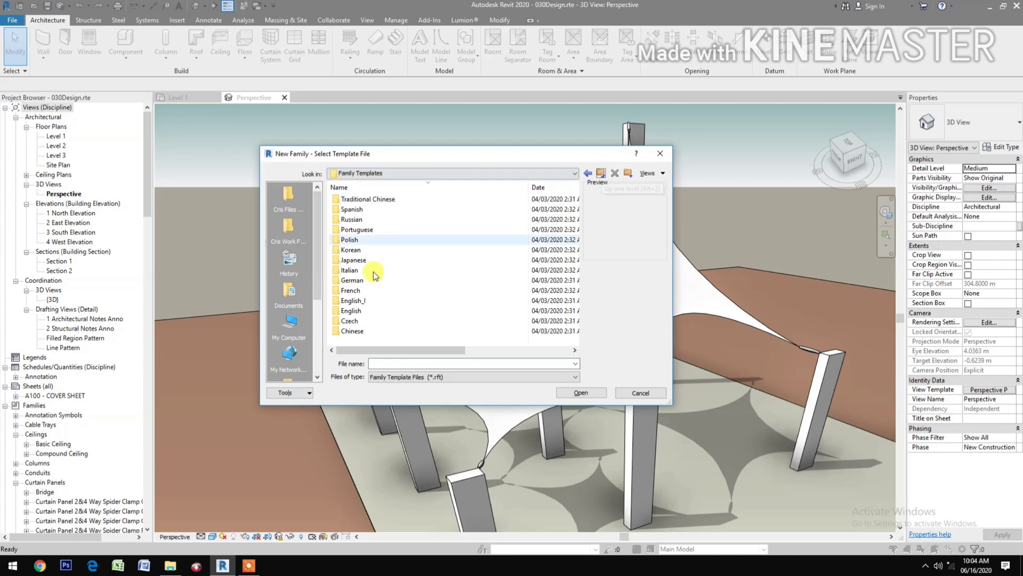
pyautogui.doubleClick(354, 310)
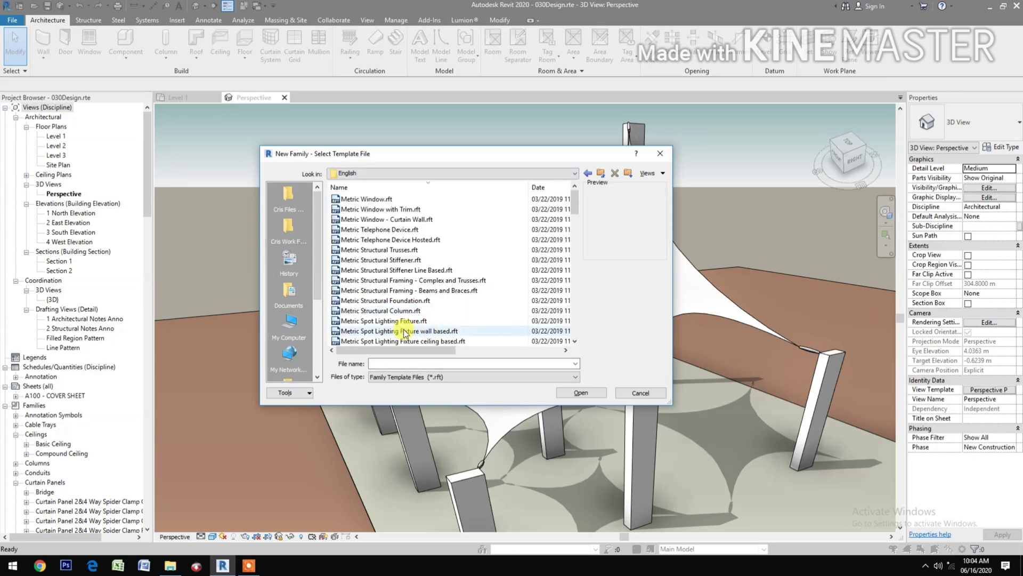
pyautogui.scroll(-15, 448, 315)
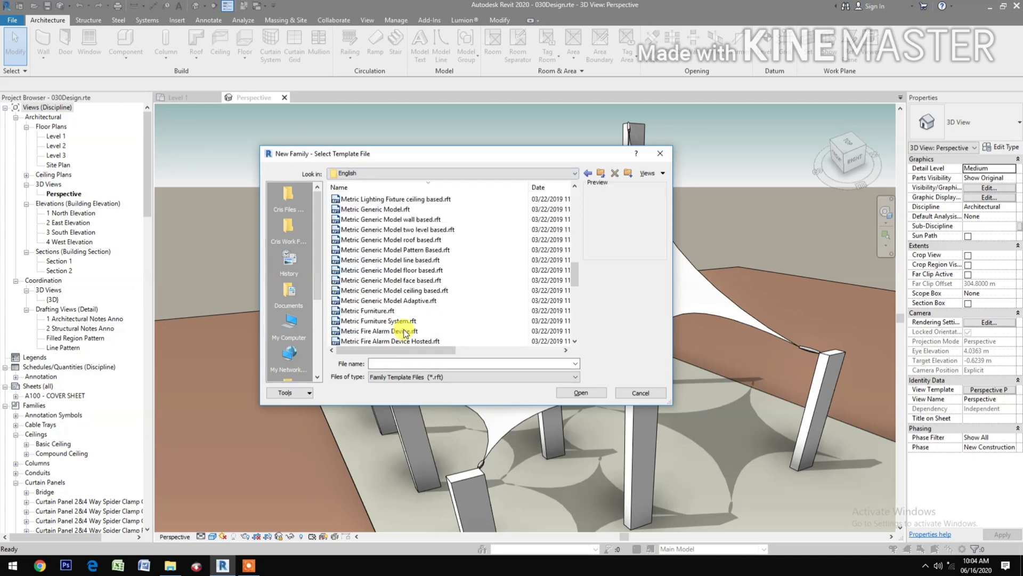
pyautogui.click(389, 300)
pyautogui.click(583, 395)
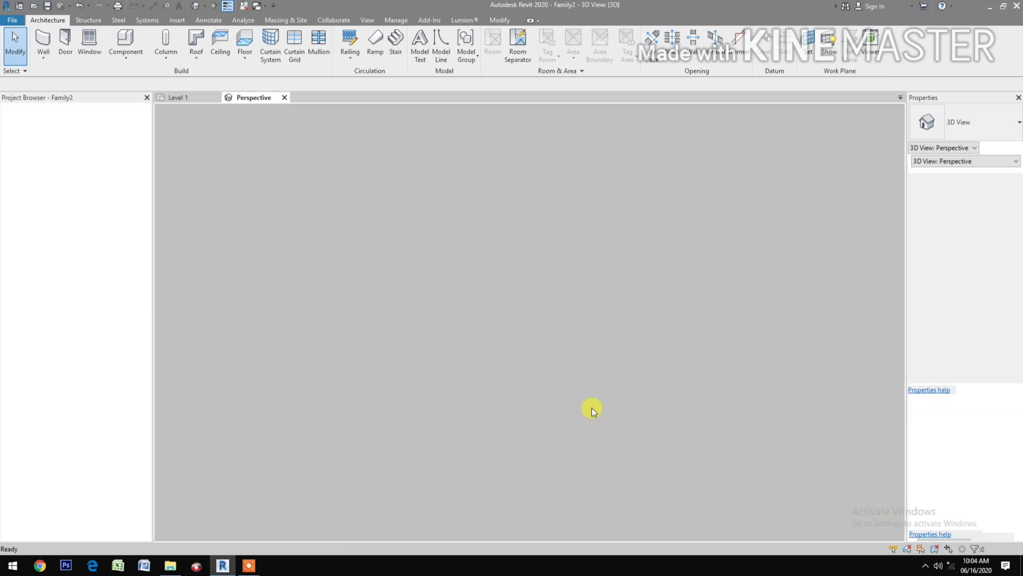
# Place the first reference point left of the reference plane intersection.
pyautogui.scroll(5, 527, 395)
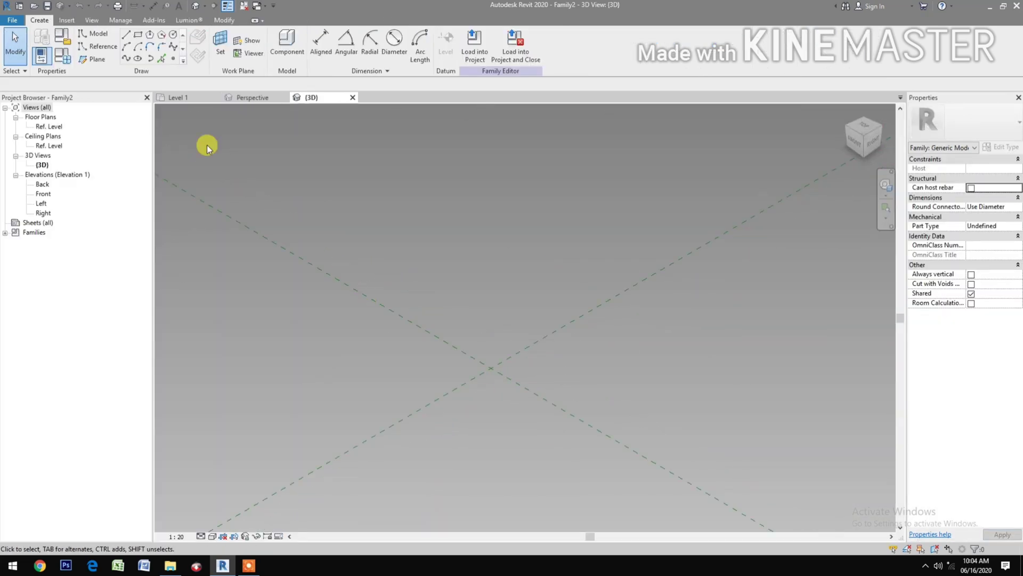
pyautogui.click(174, 60)
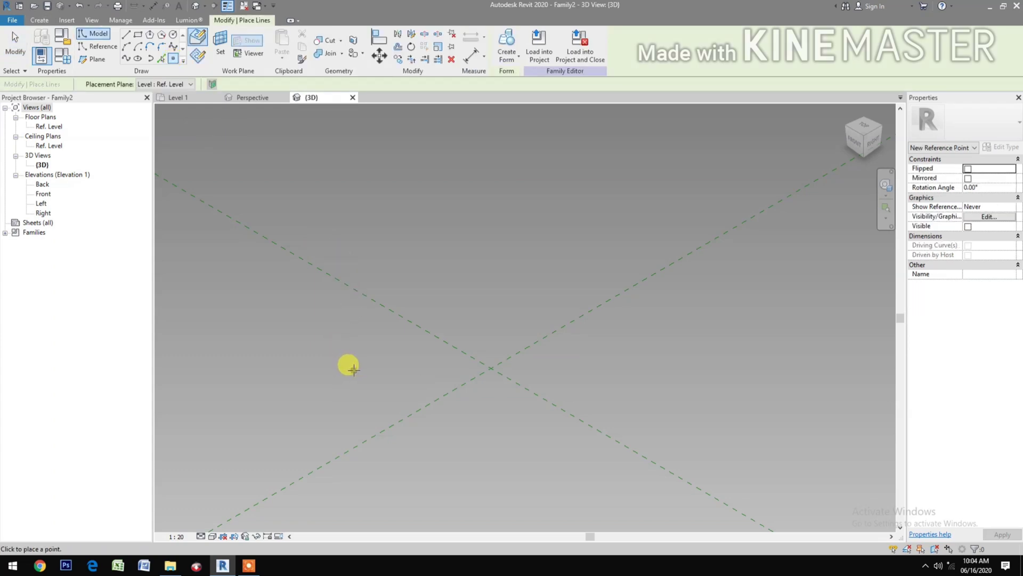
pyautogui.click(353, 369)
pyautogui.press('Escape')
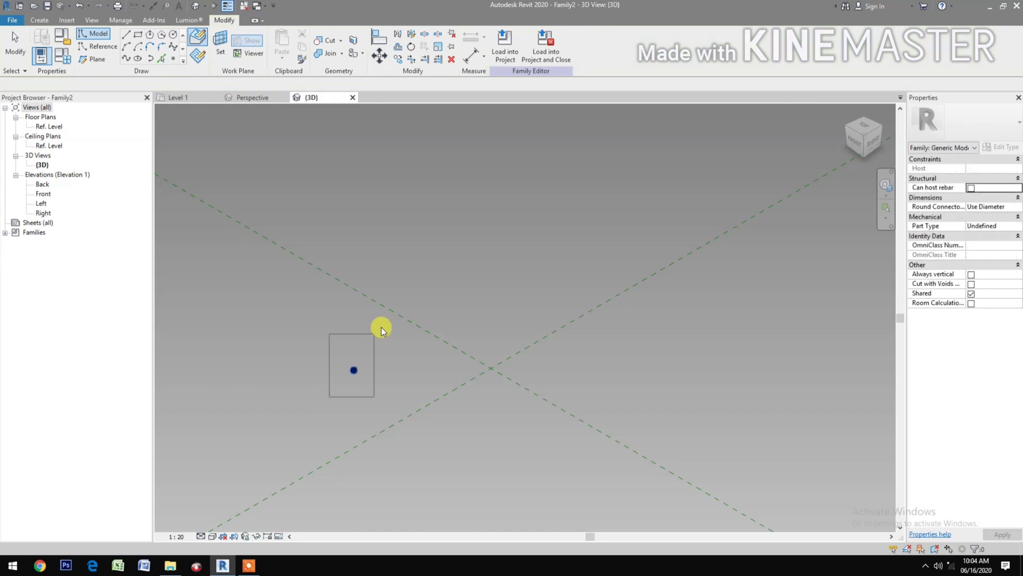
pyautogui.moveTo(381, 327); pyautogui.dragTo(381, 327)
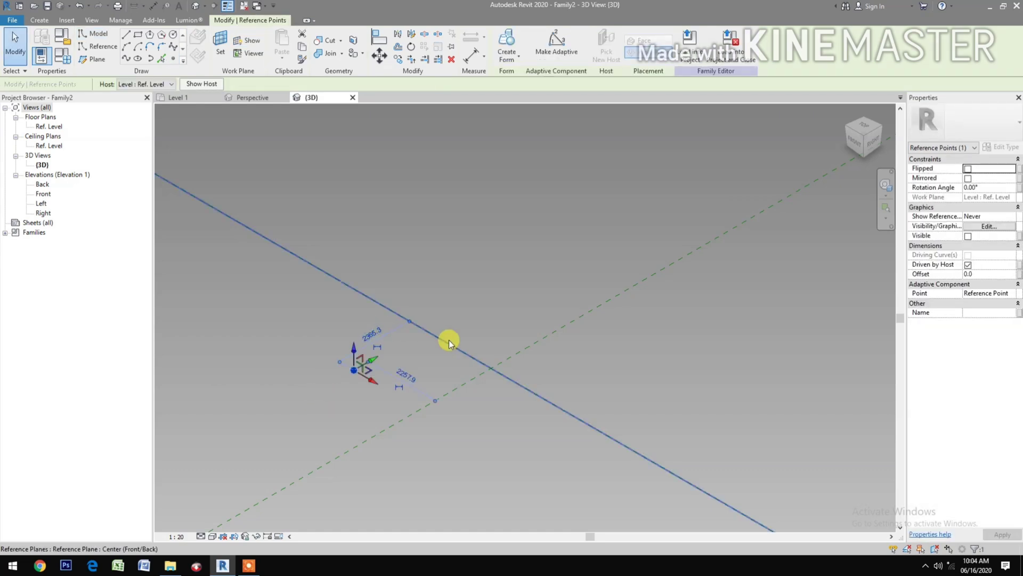
pyautogui.press('Escape')
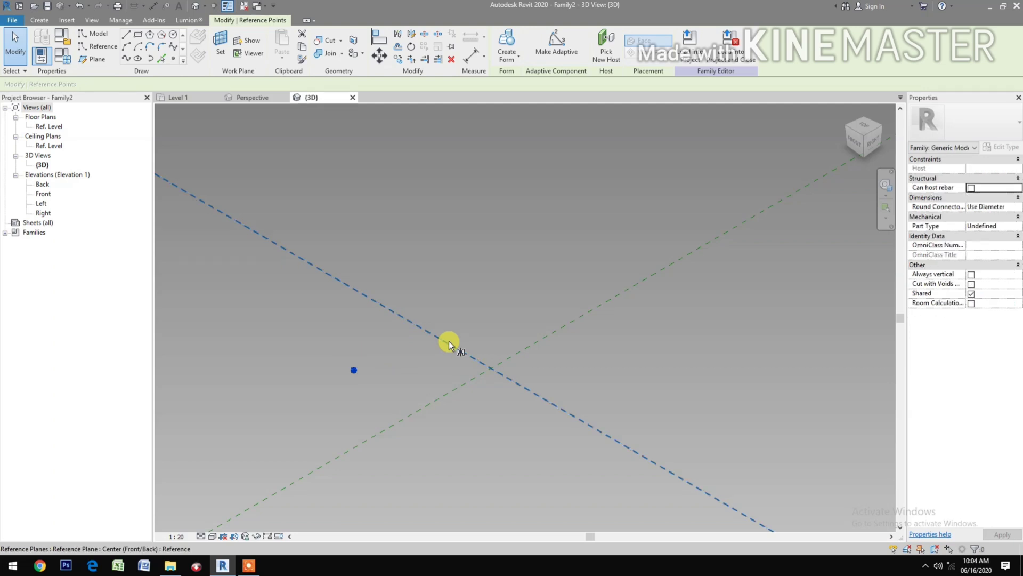
# Place three more reference points above, right of and below centre, then select all four.
pyautogui.click(449, 341)
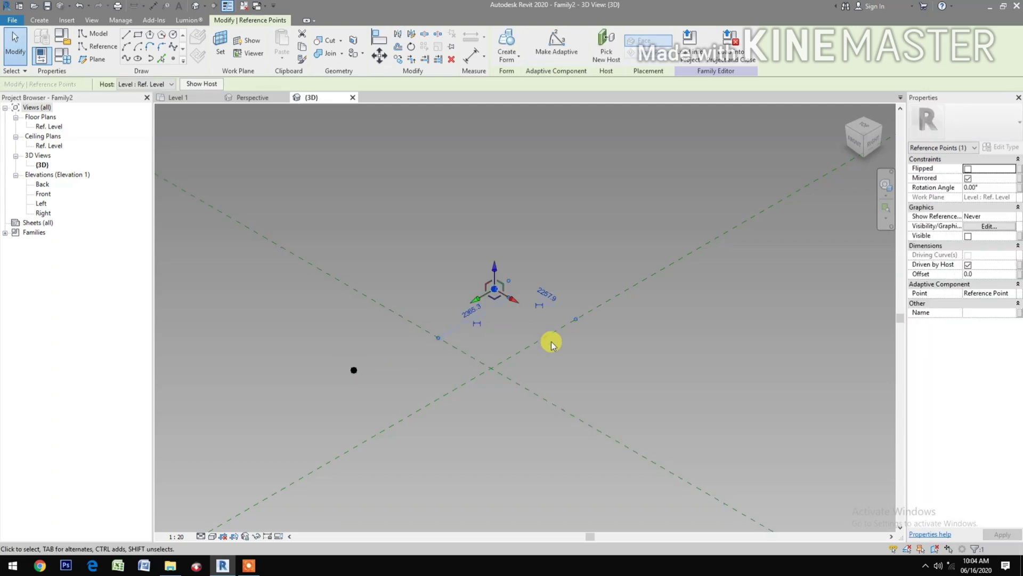
pyautogui.press('Escape')
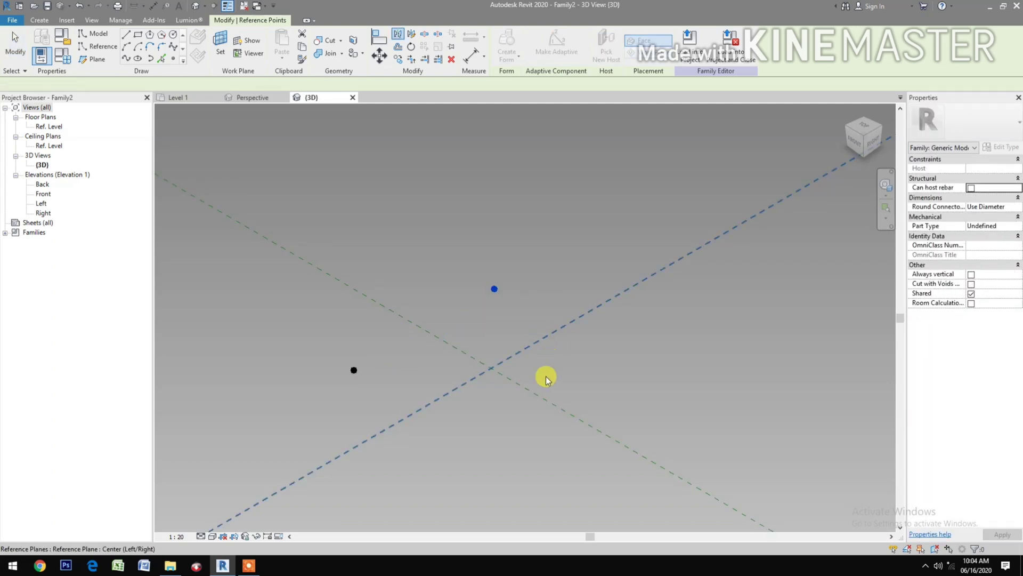
pyautogui.click(545, 386)
pyautogui.press('Escape')
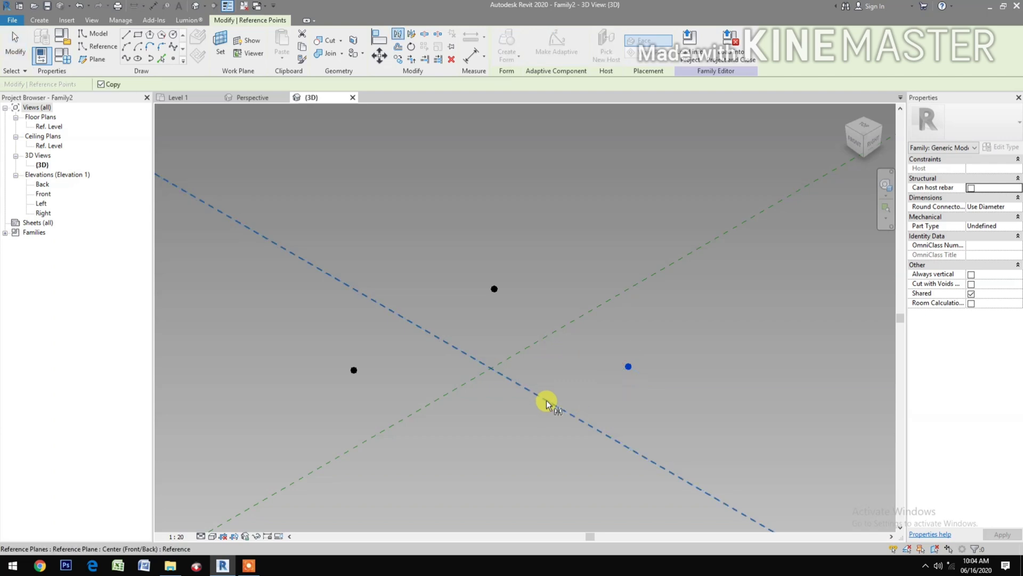
pyautogui.click(447, 420)
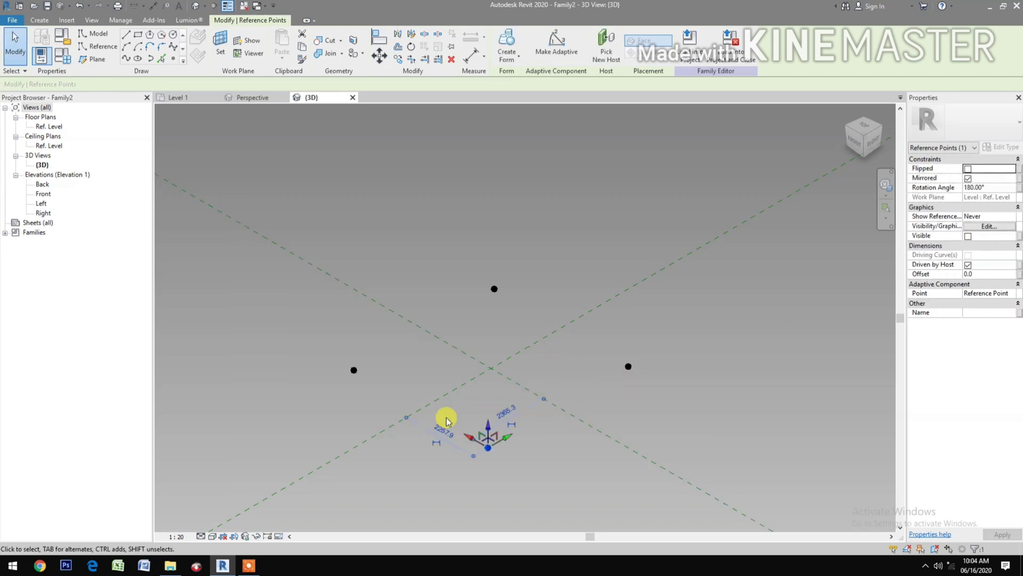
pyautogui.press('Escape')
pyautogui.press('Escape')
pyautogui.moveTo(327, 405); pyautogui.dragTo(524, 242)
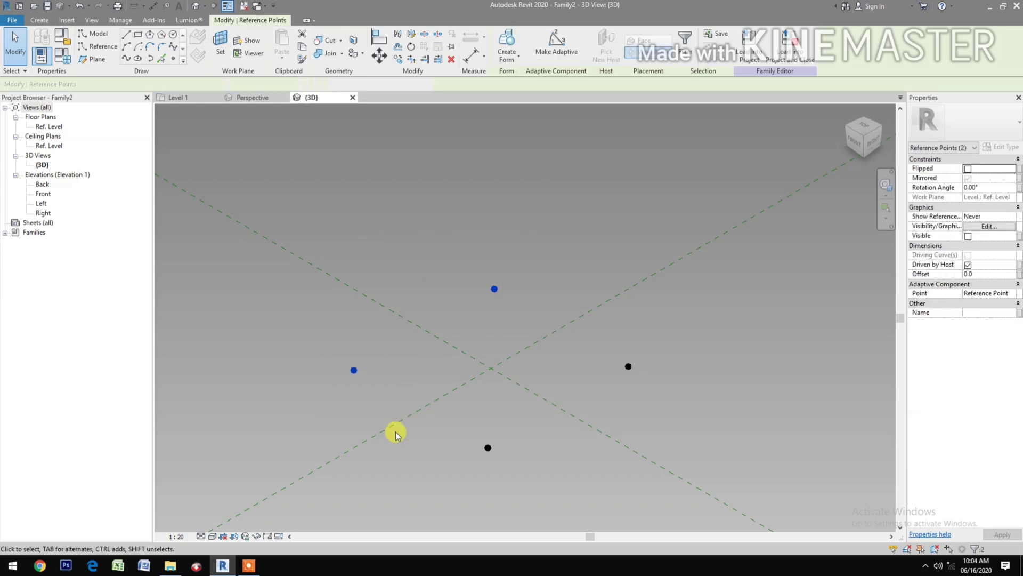
pyautogui.moveTo(310, 488); pyautogui.dragTo(670, 244)
# Make the four points adaptive and join points 1 and 2 with a reference line.
pyautogui.click(556, 43)
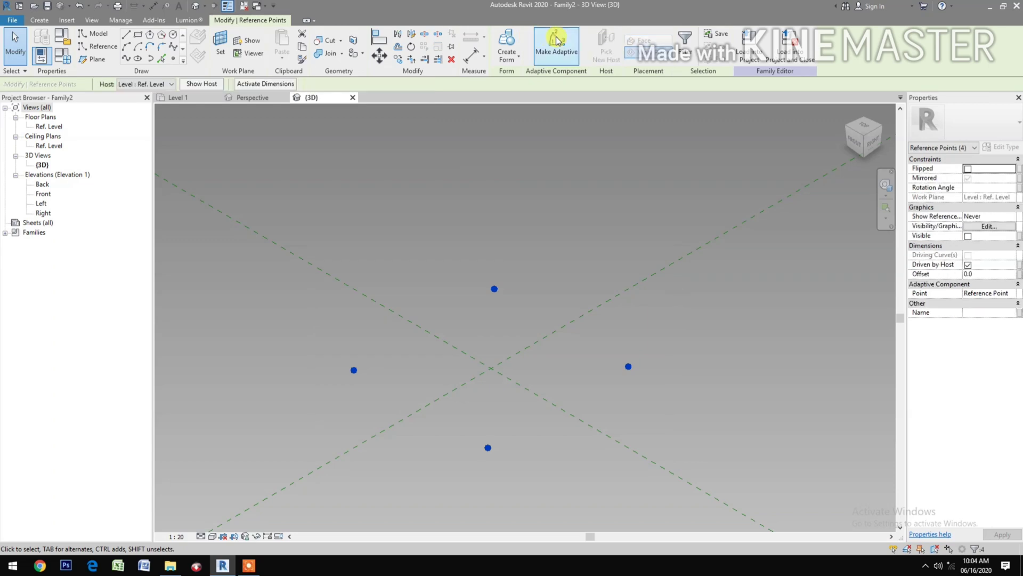
pyautogui.click(323, 319)
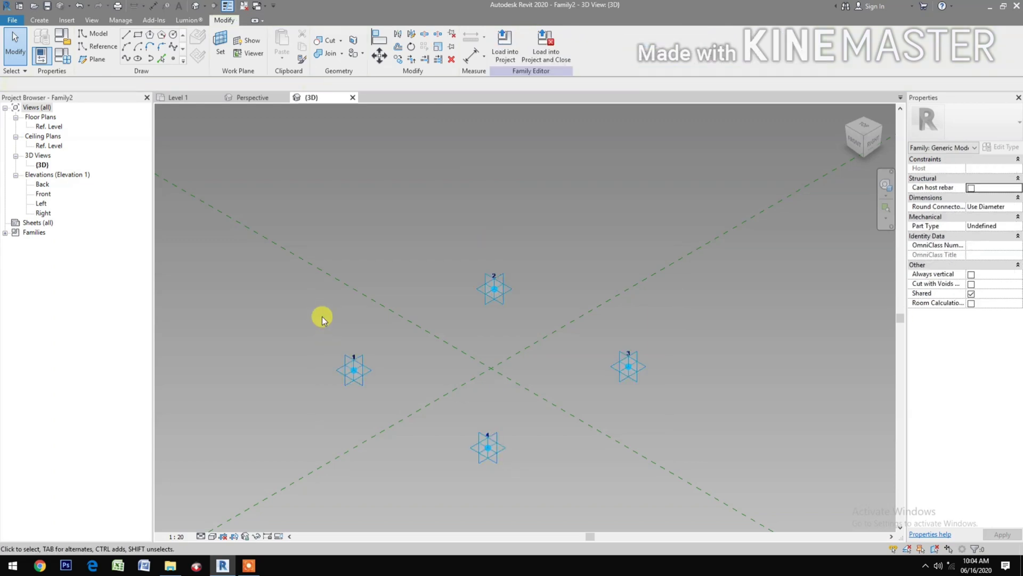
pyautogui.moveTo(302, 418); pyautogui.dragTo(566, 232)
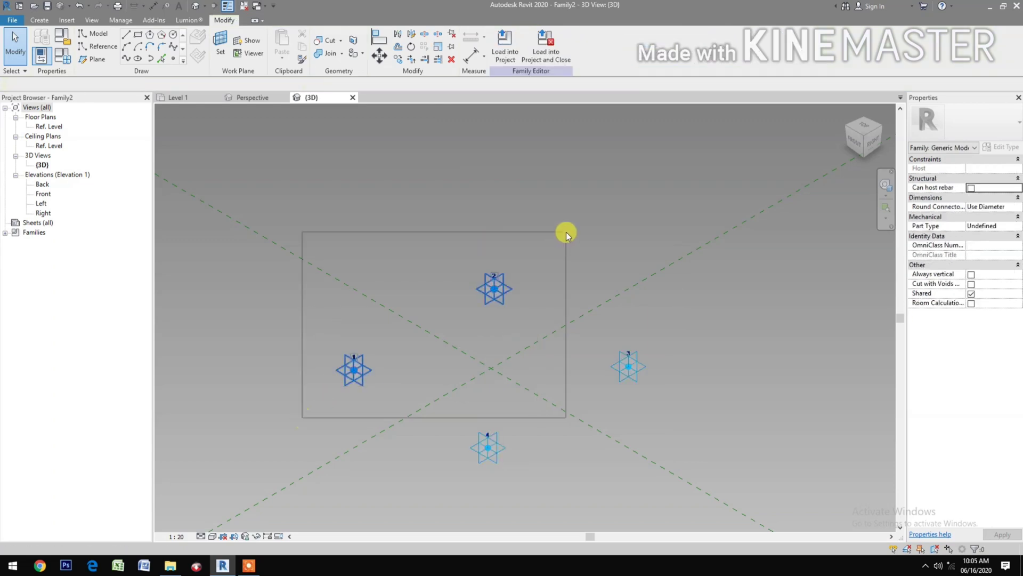
pyautogui.click(127, 58)
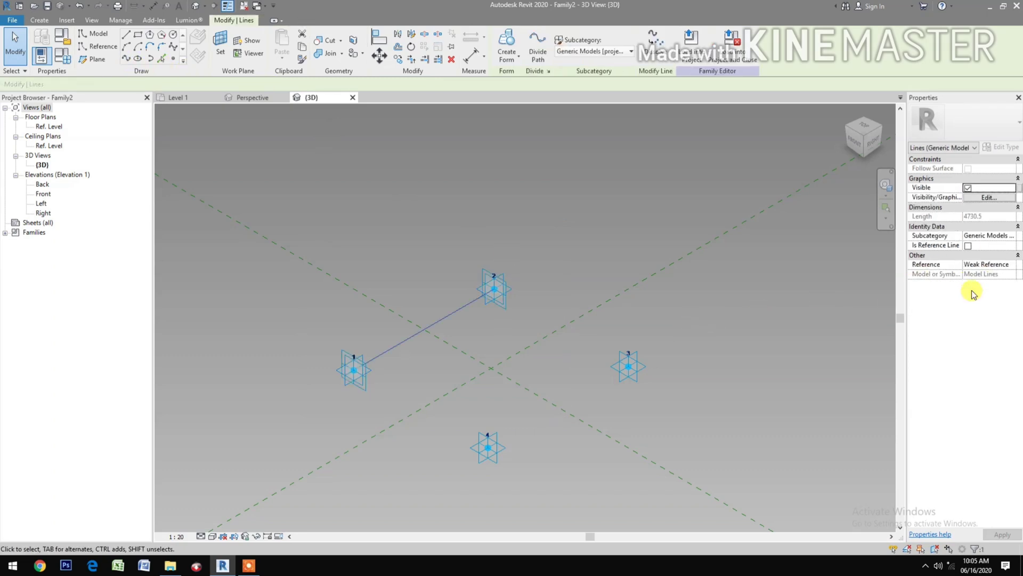
pyautogui.click(968, 246)
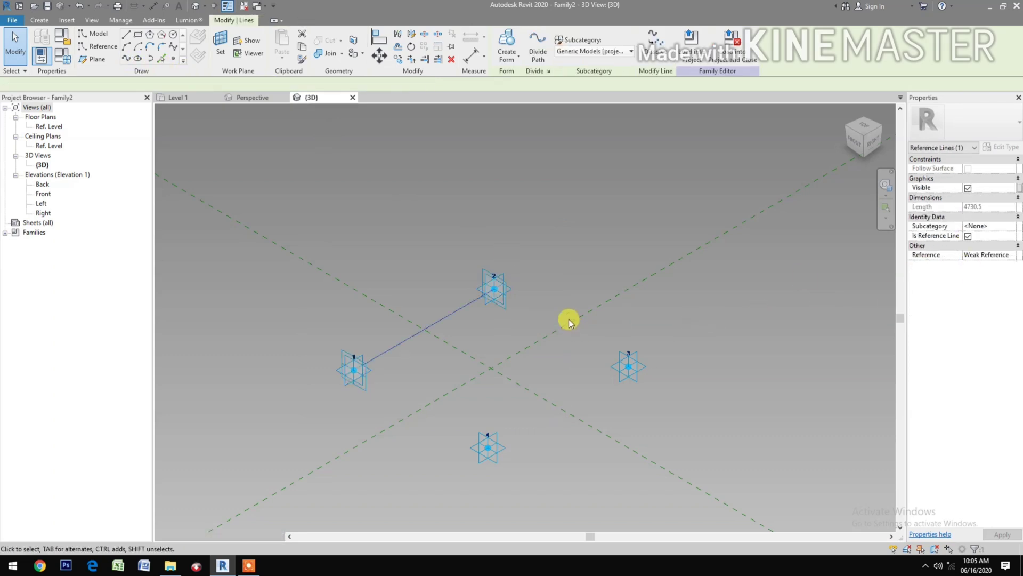
pyautogui.click(569, 277)
# Join adaptive points 2–3 and 3–4 with splines set as reference lines.
pyautogui.moveTo(433, 238); pyautogui.dragTo(672, 389)
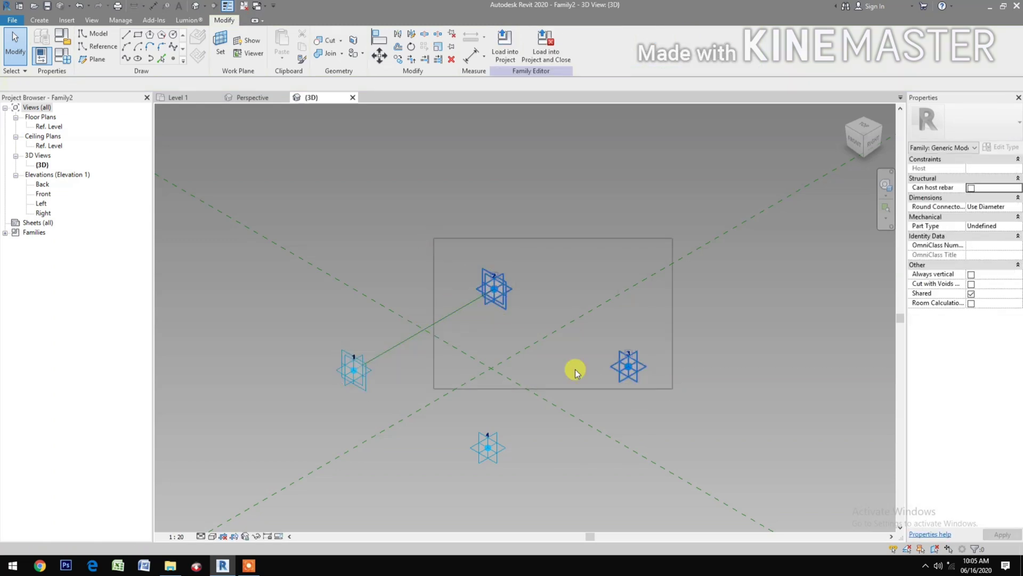
pyautogui.click(126, 59)
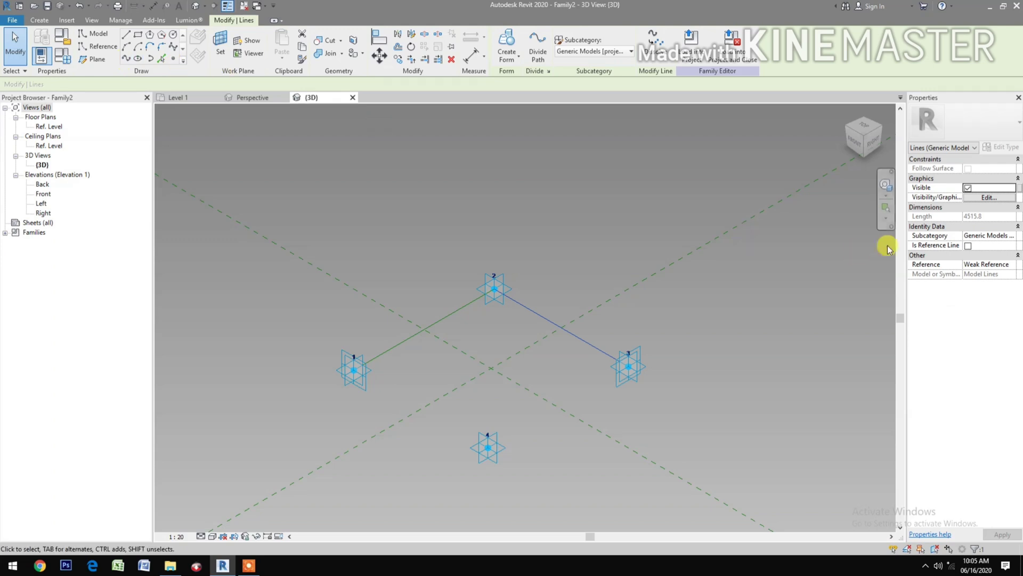
pyautogui.click(968, 246)
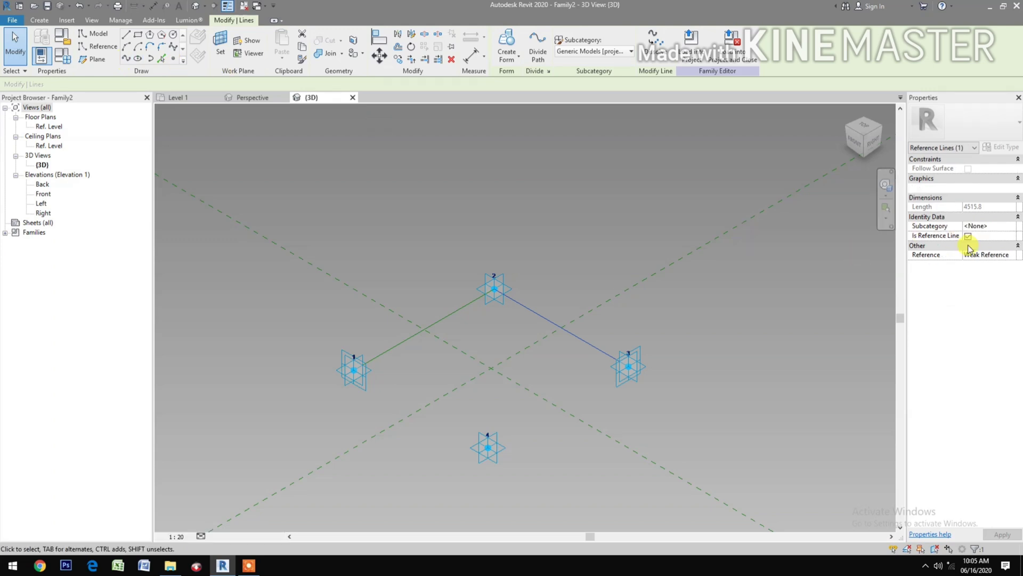
pyautogui.click(469, 497)
pyautogui.moveTo(468, 499); pyautogui.dragTo(673, 331)
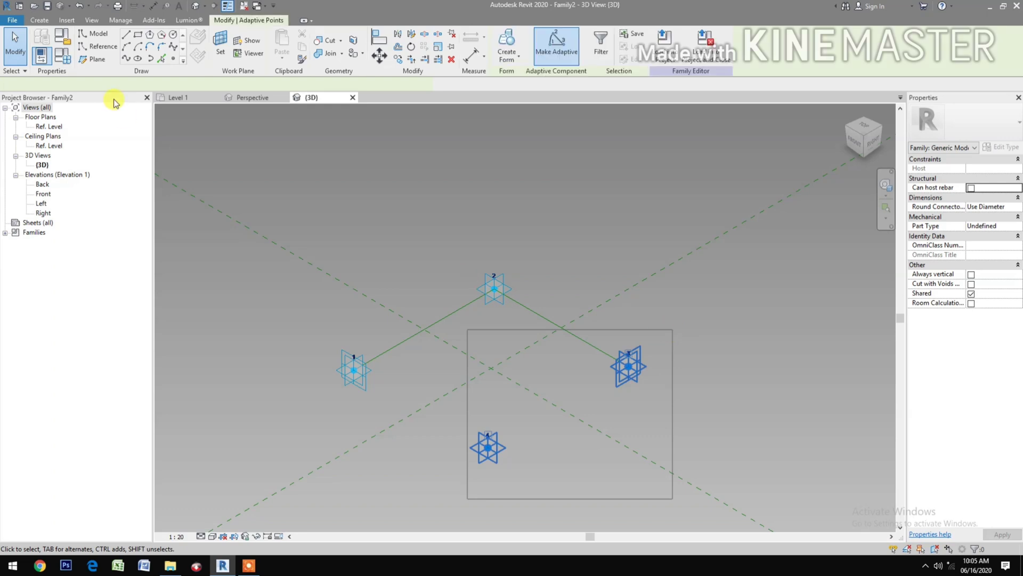
pyautogui.click(130, 59)
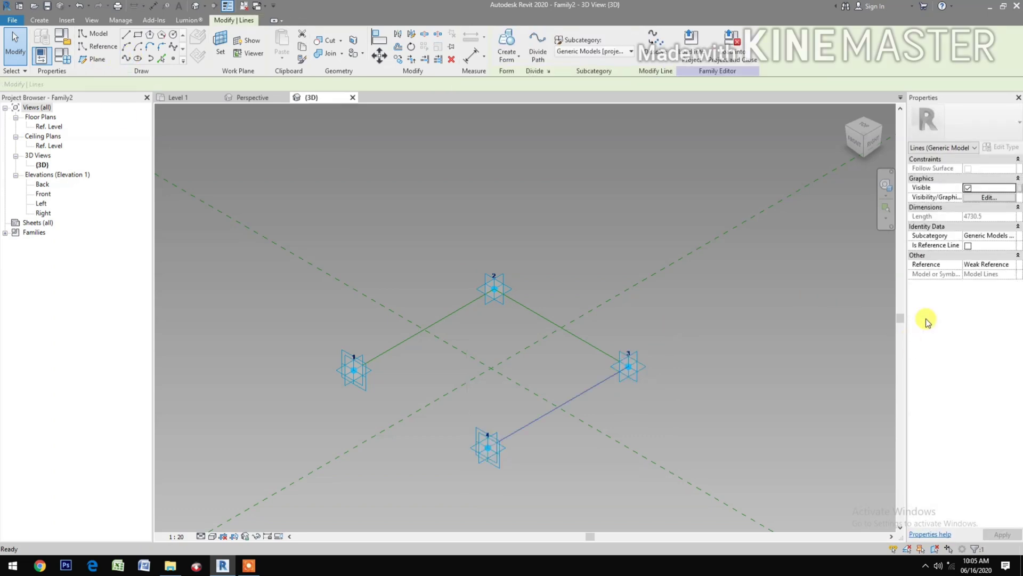
pyautogui.click(968, 246)
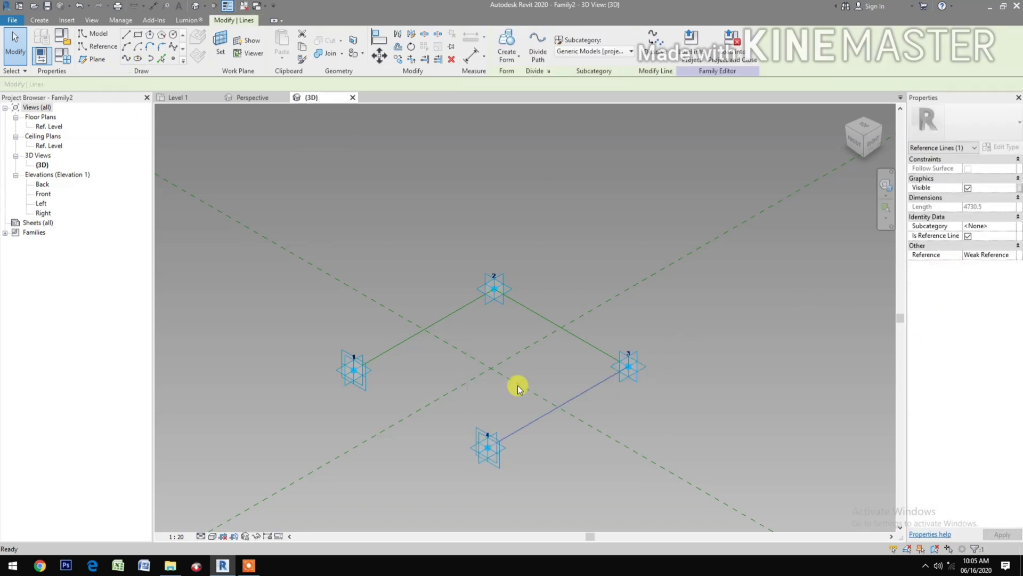
pyautogui.click(303, 507)
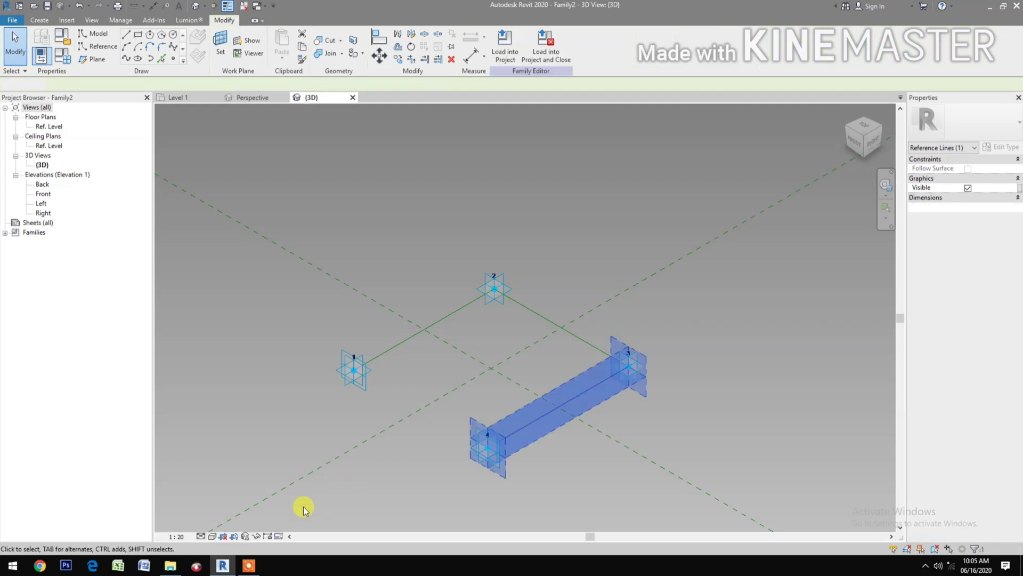
# Close the diamond with a reference line between adaptive points 1 and 4.
pyautogui.moveTo(304, 507); pyautogui.dragTo(542, 337)
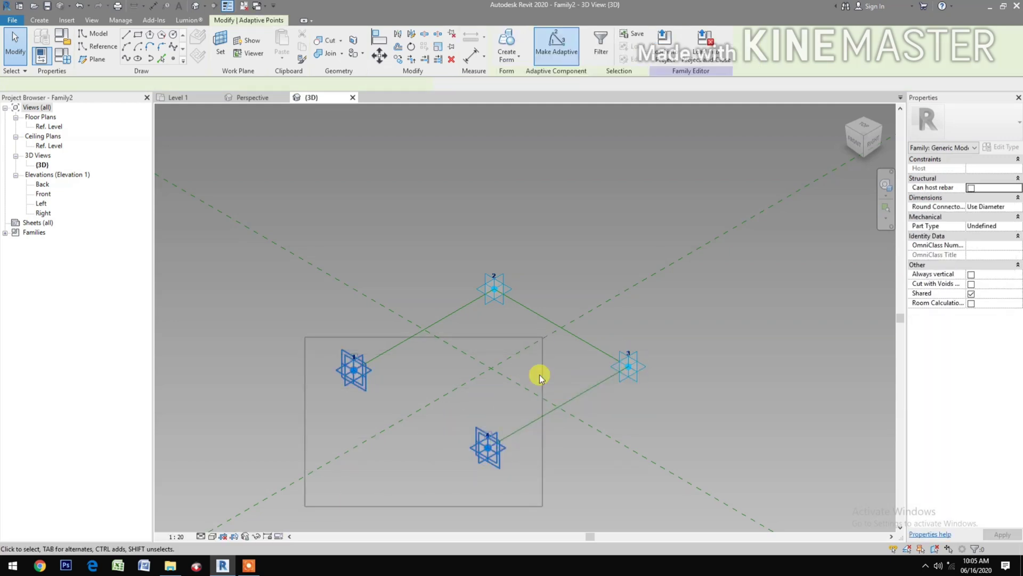
pyautogui.click(128, 60)
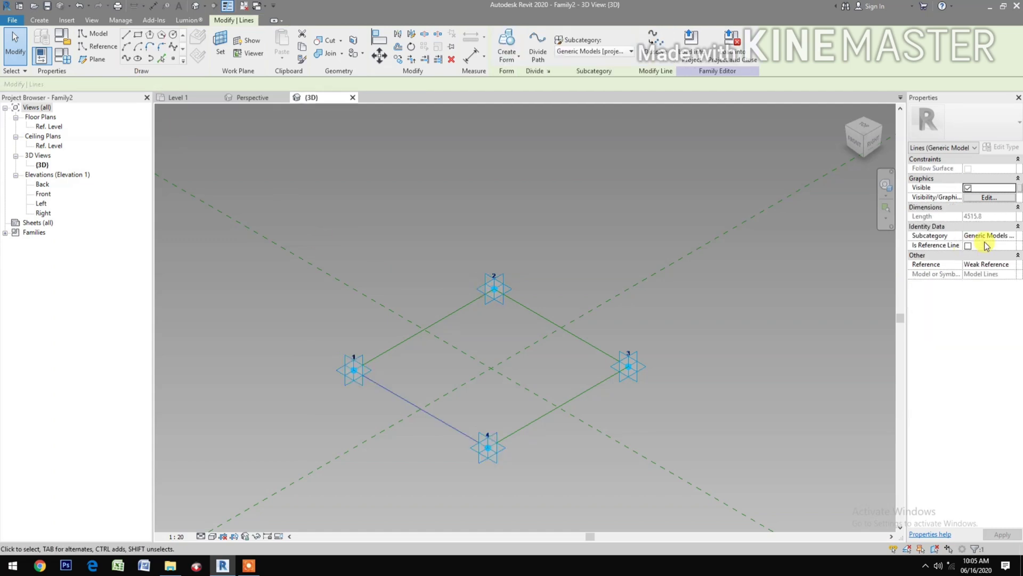
pyautogui.click(967, 246)
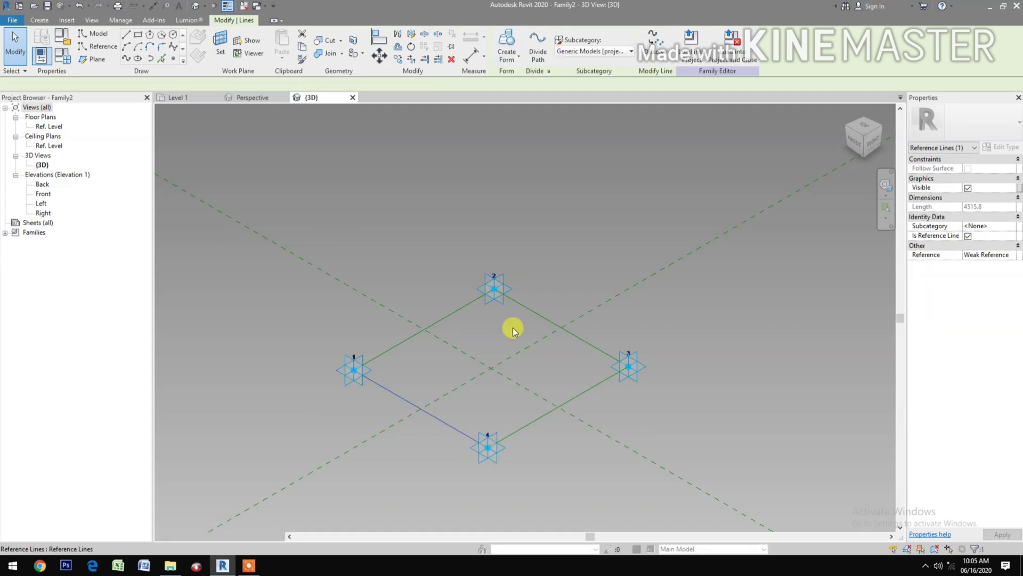
pyautogui.click(173, 60)
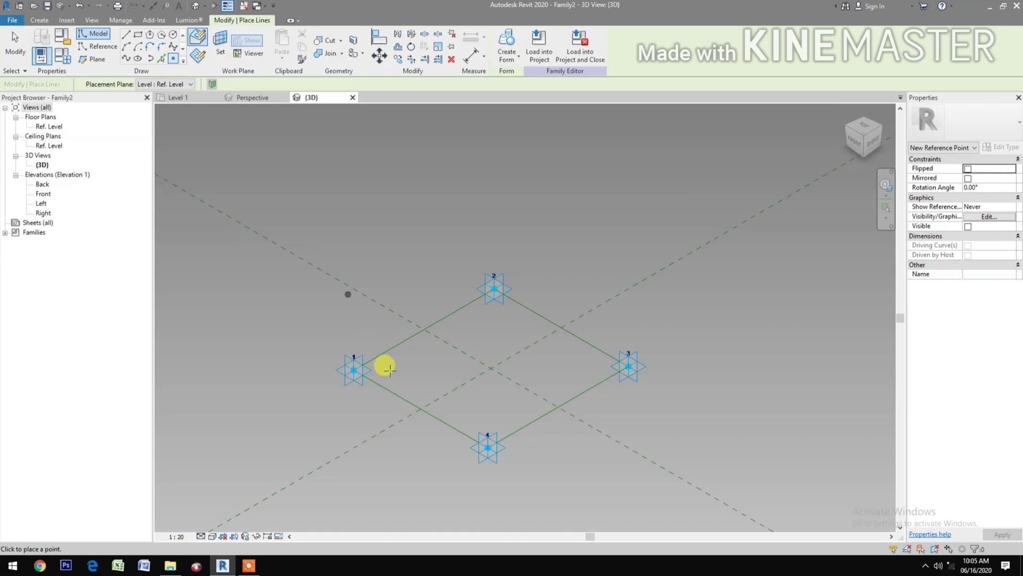
# Place reference points at the midpoints of all four diamond edges.
pyautogui.click(421, 408)
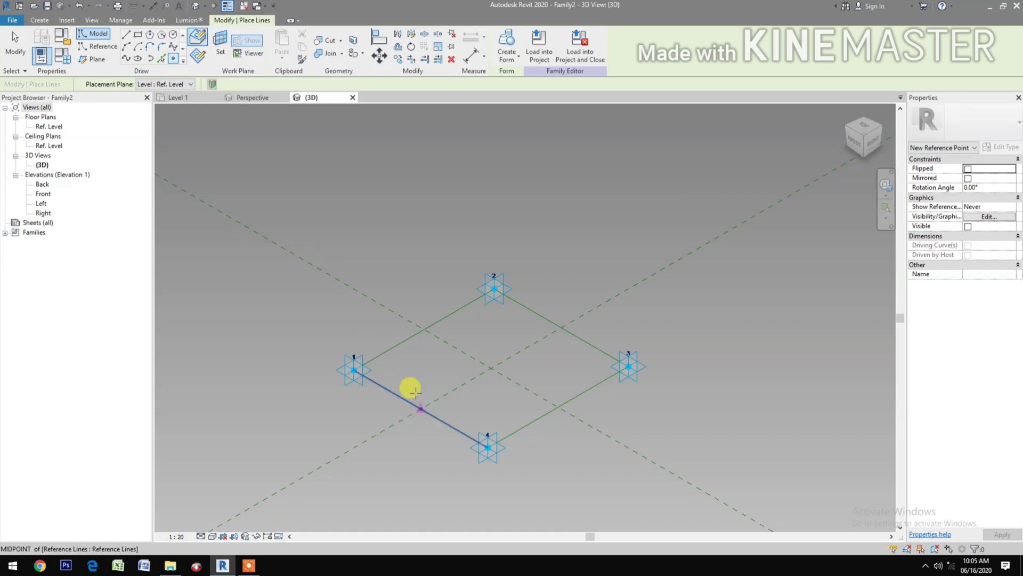
pyautogui.click(422, 329)
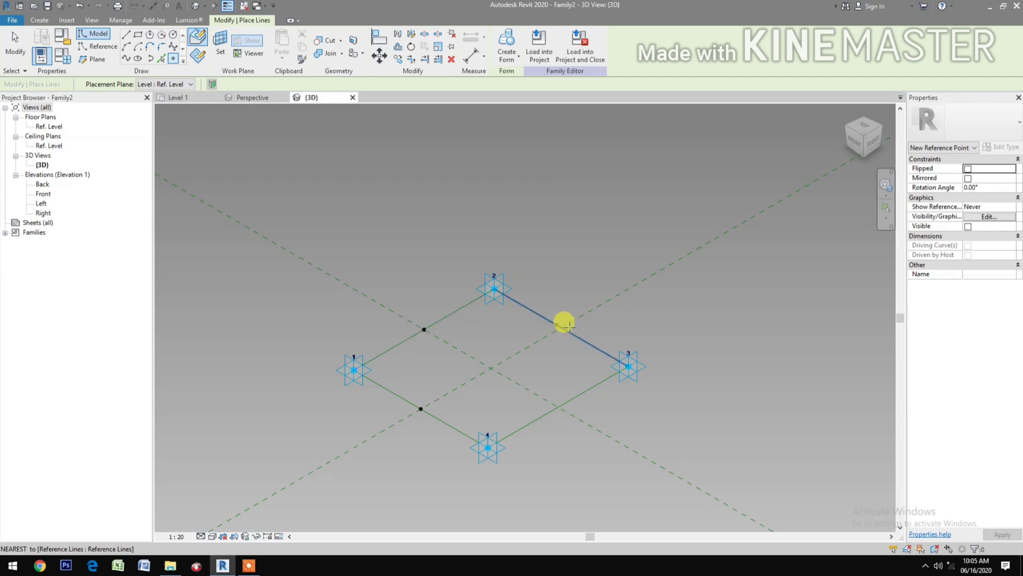
pyautogui.click(561, 326)
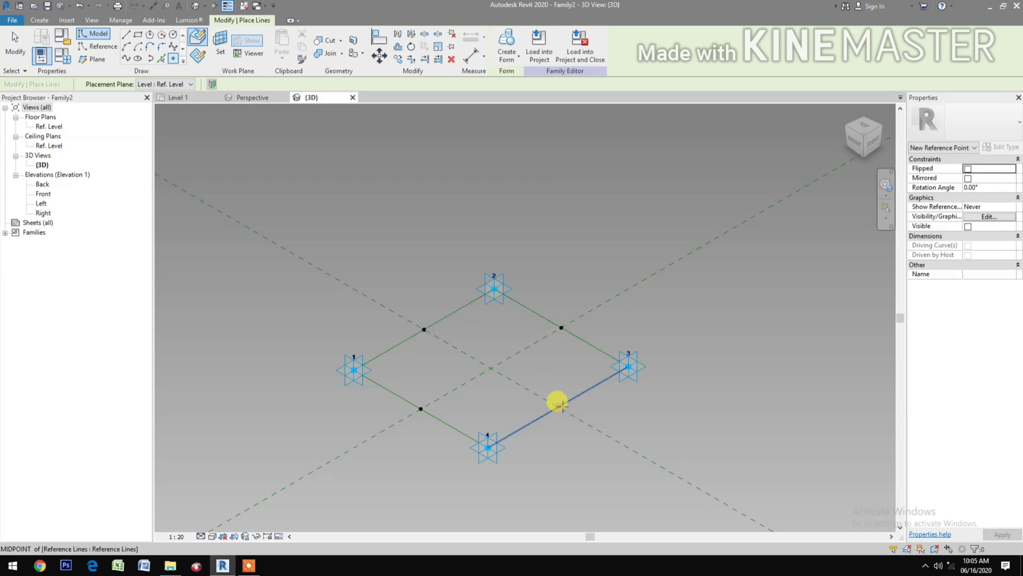
pyautogui.click(558, 406)
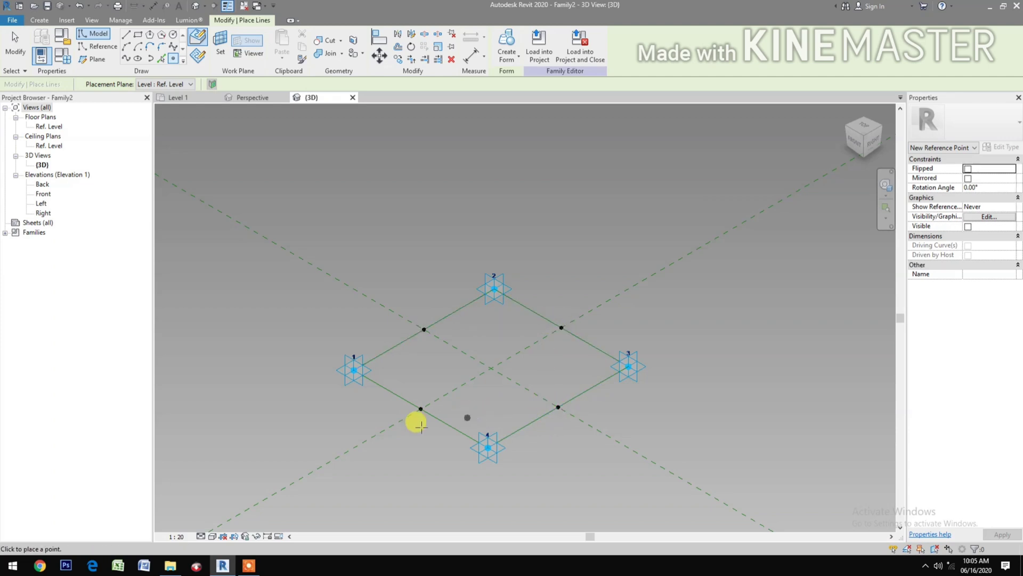
pyautogui.press('Escape')
pyautogui.press('Escape')
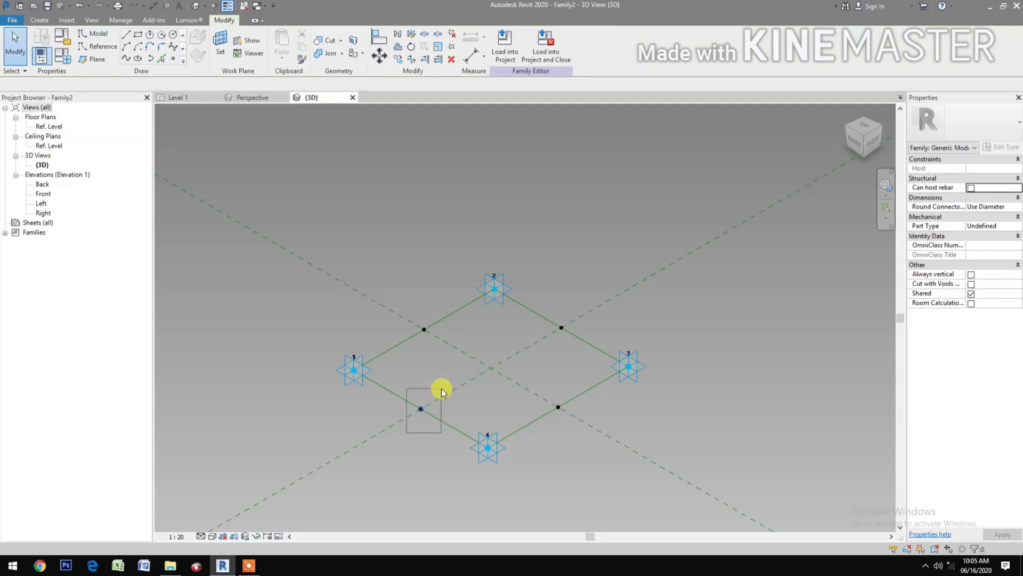
# Select the lower-left and opposite upper-right midpoint points.
pyautogui.click(421, 409)
pyautogui.scroll(5, 521, 395)
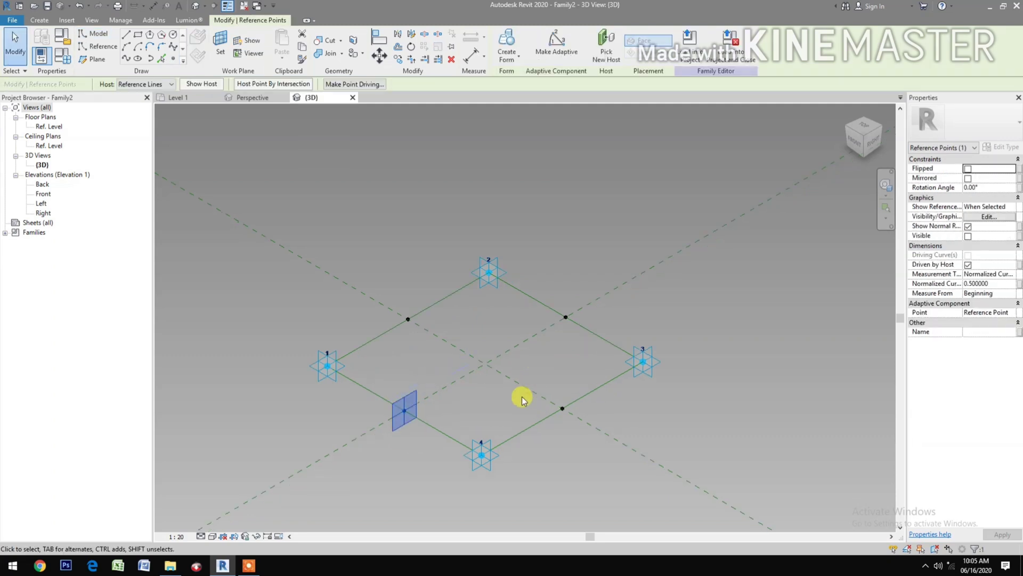
pyautogui.scroll(-2, 564, 400)
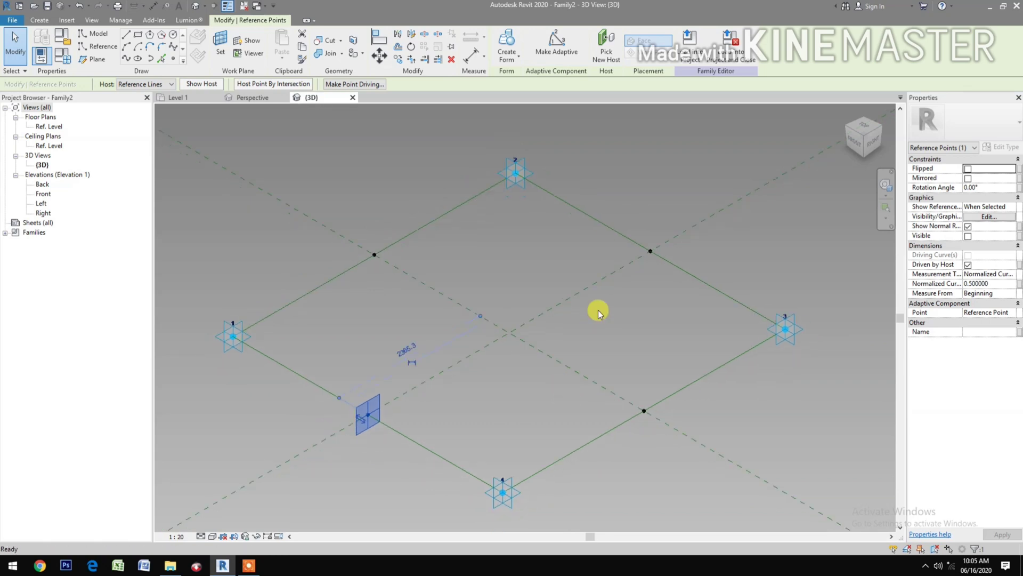
pyautogui.moveTo(620, 293); pyautogui.dragTo(683, 225)
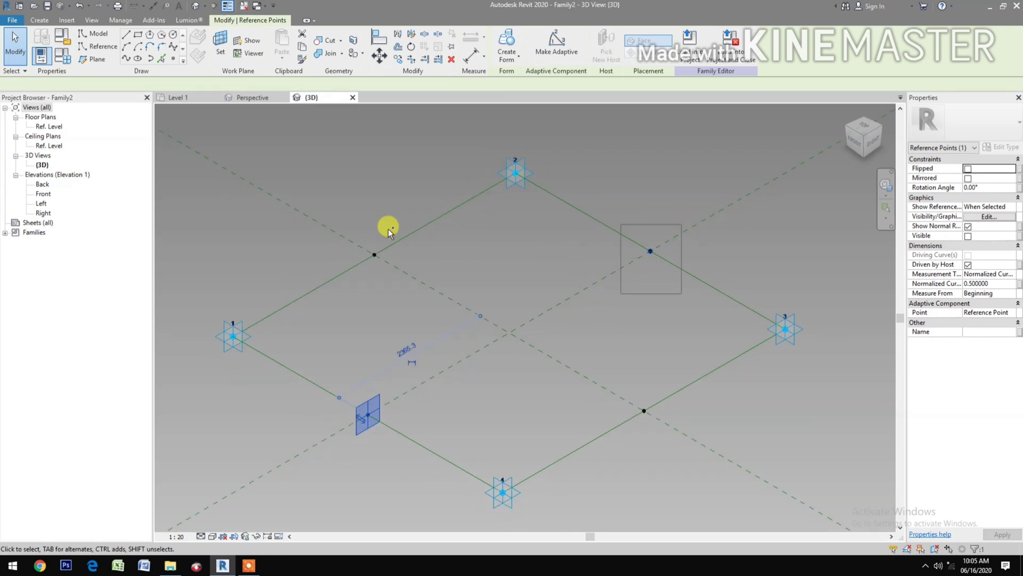
# Join lower-left to upper-right and upper-left to lower-right midpoints with reference lines.
pyautogui.click(125, 58)
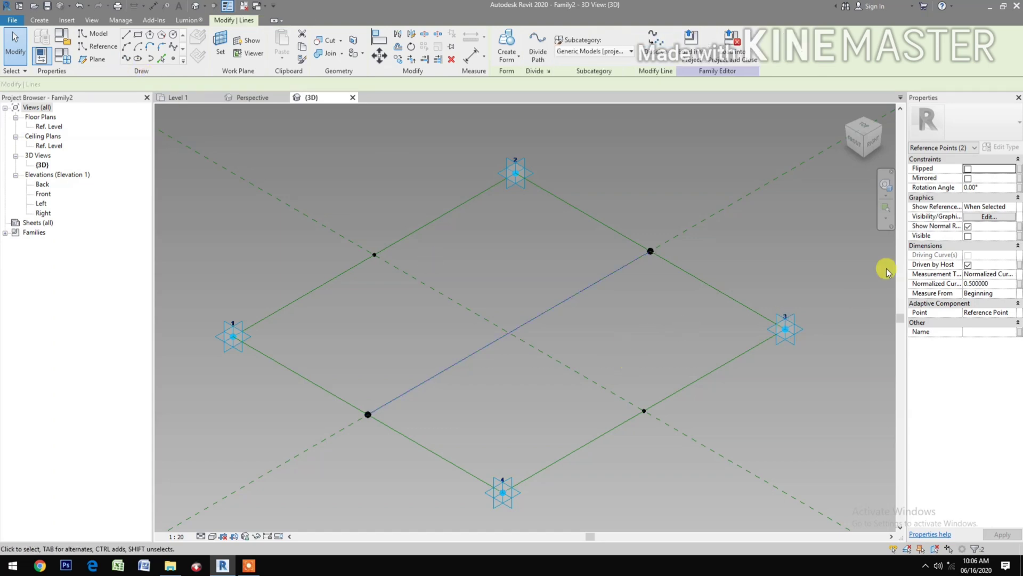
pyautogui.click(969, 247)
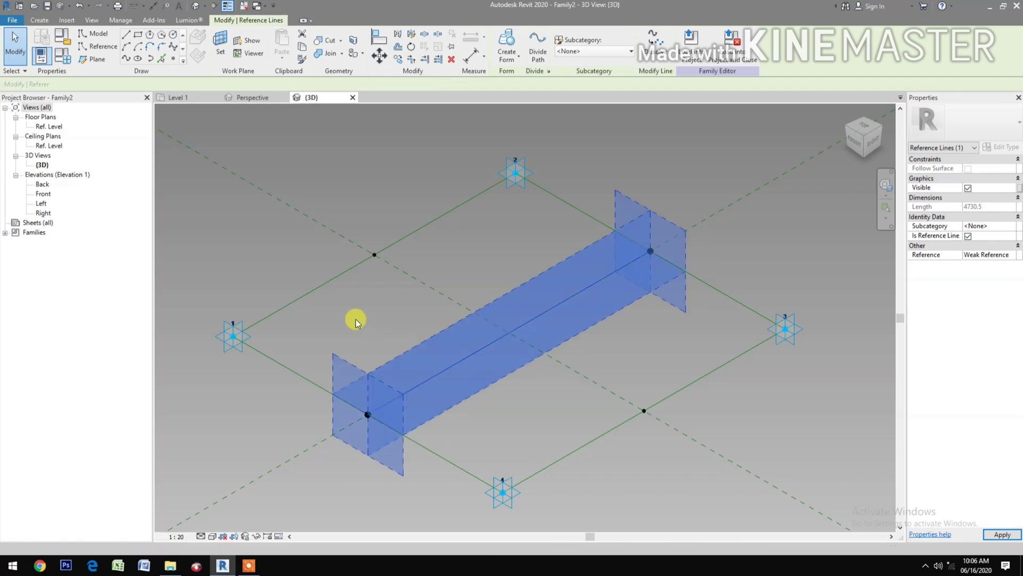
pyautogui.moveTo(351, 315); pyautogui.dragTo(404, 225)
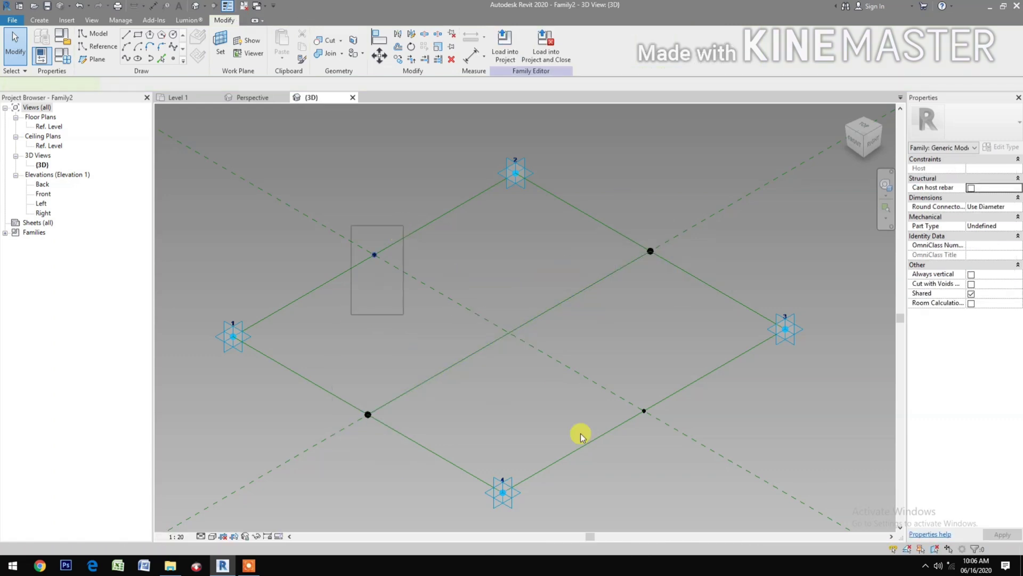
pyautogui.moveTo(624, 464); pyautogui.dragTo(653, 397)
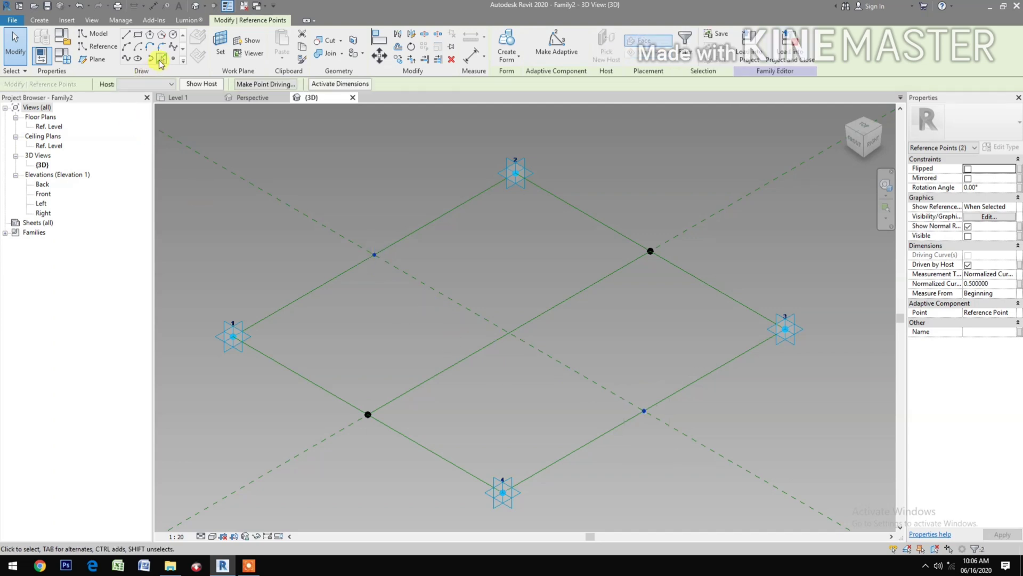
pyautogui.click(126, 58)
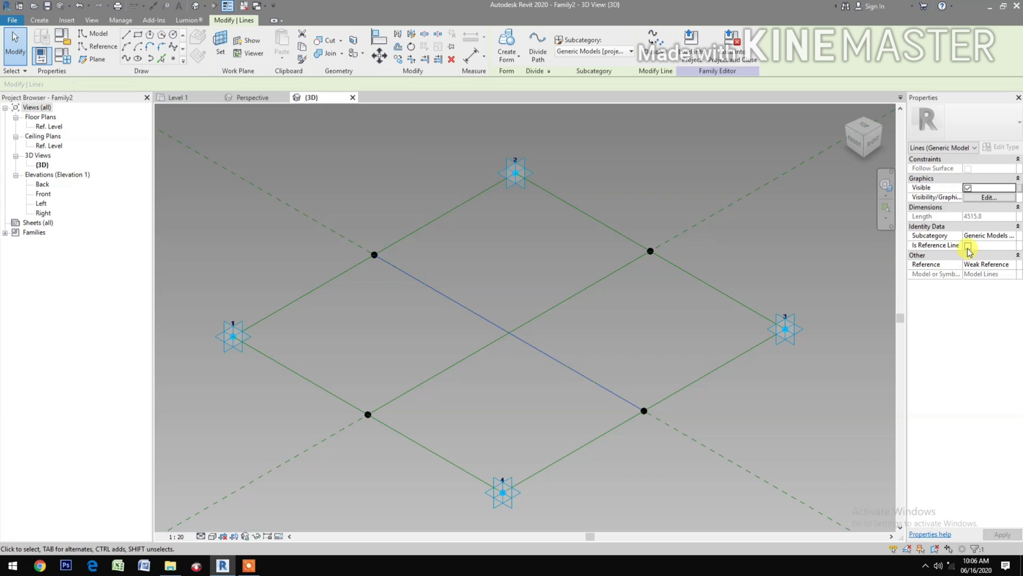
pyautogui.click(967, 246)
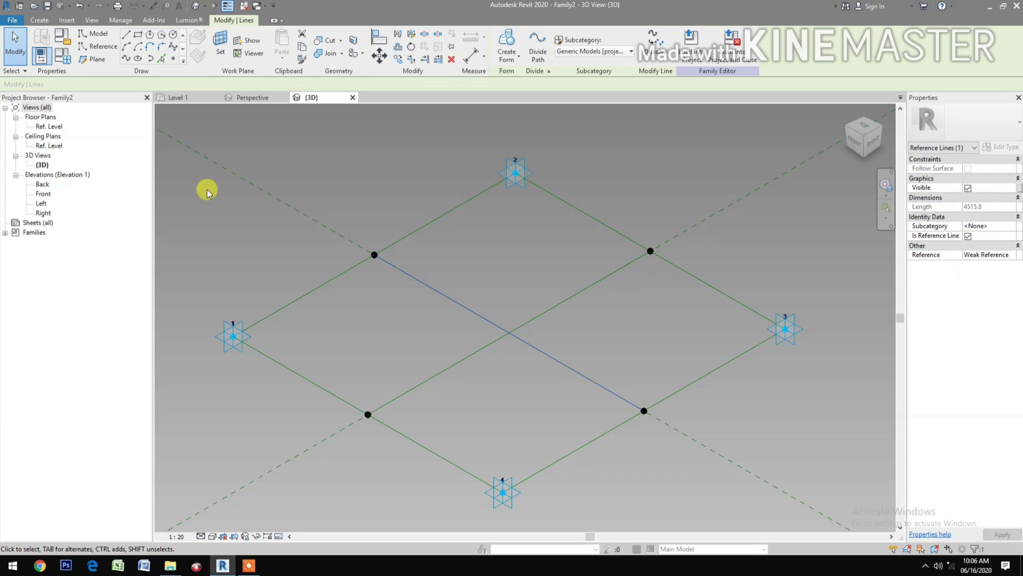
# Place hosted points near the crossing lines' ends, then select the lower-left one.
pyautogui.click(174, 59)
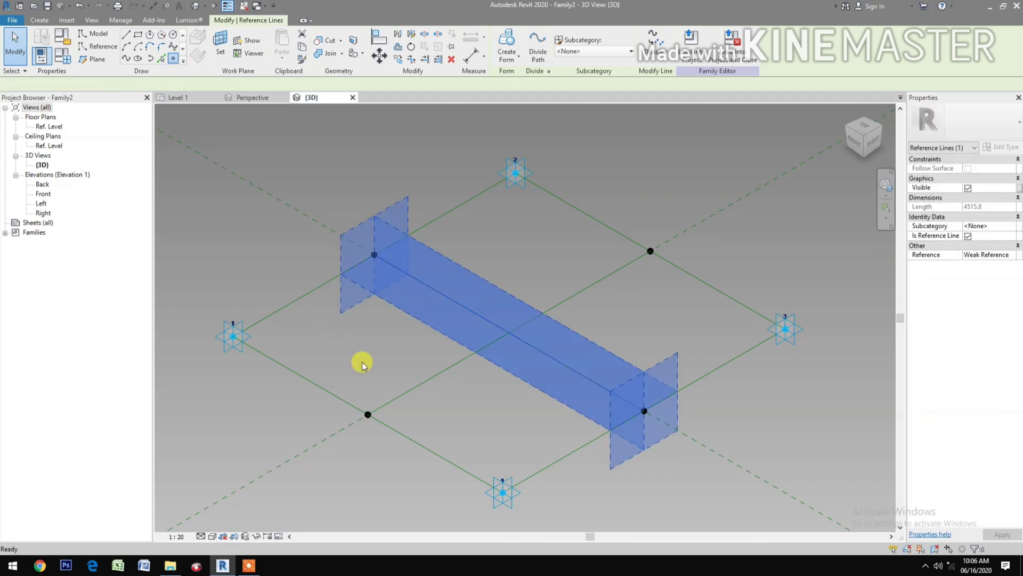
pyautogui.click(392, 399)
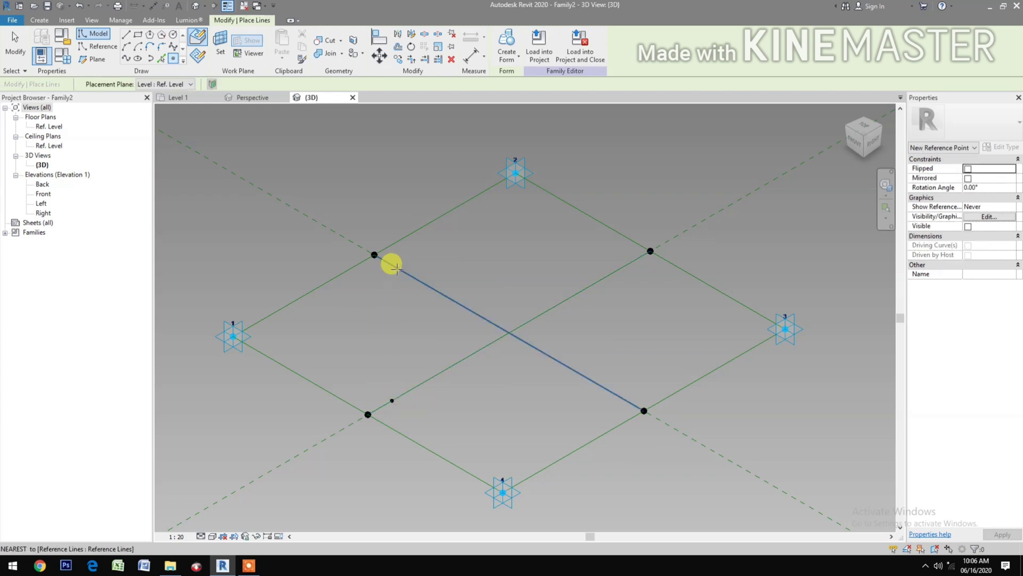
pyautogui.click(609, 256)
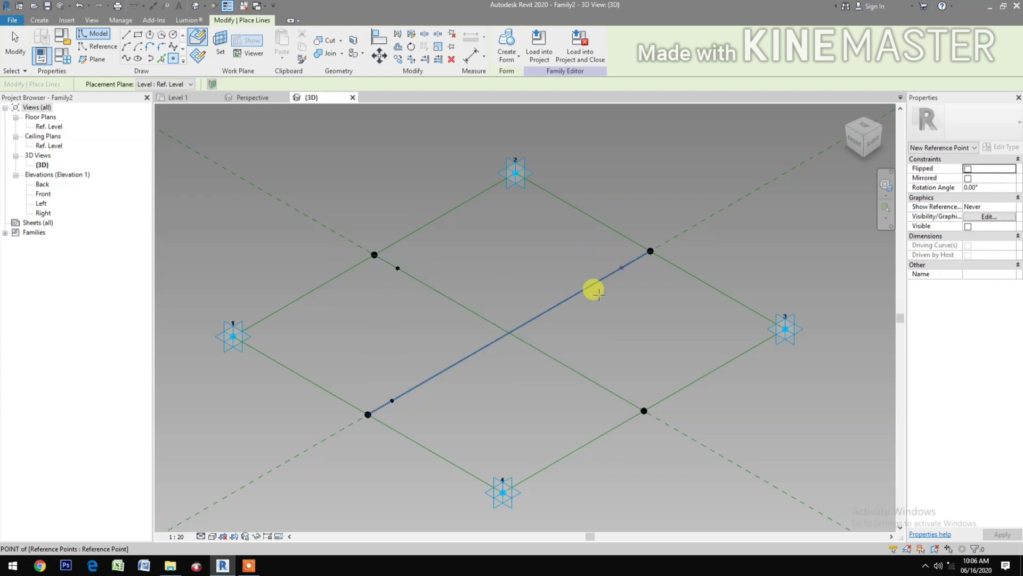
pyautogui.click(606, 386)
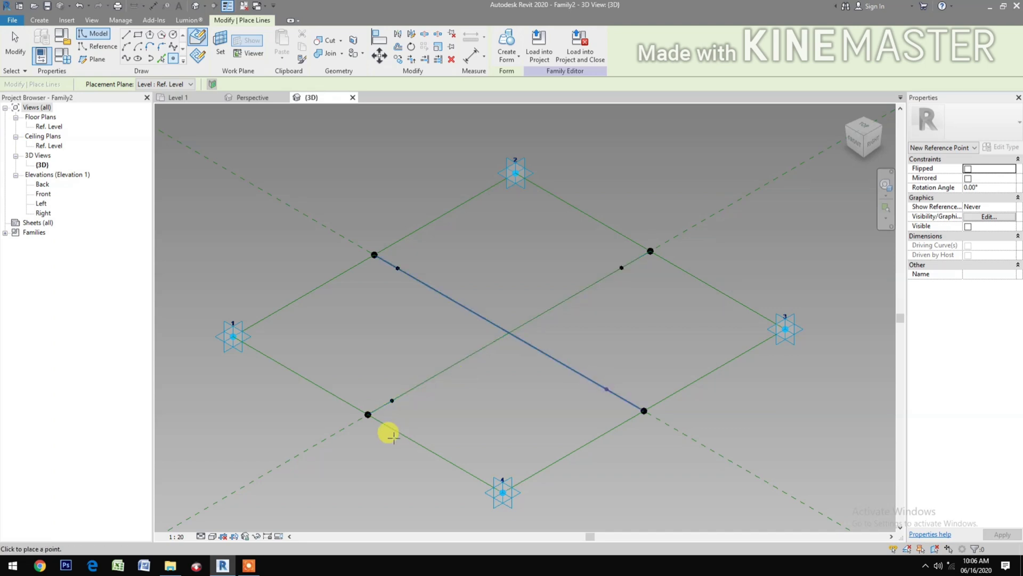
pyautogui.press('Escape')
pyautogui.press('Escape')
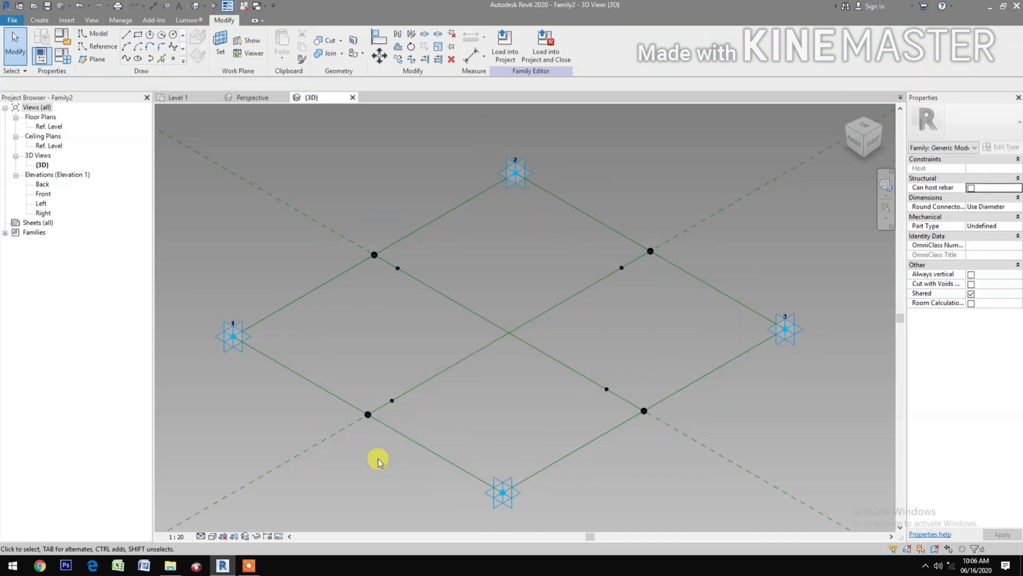
pyautogui.moveTo(378, 458); pyautogui.dragTo(410, 379)
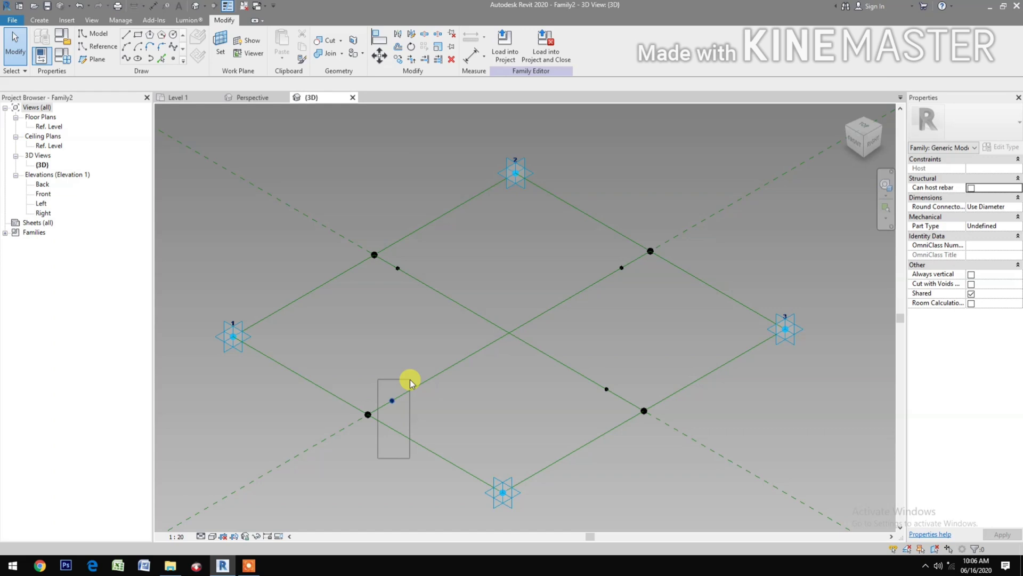
pyautogui.moveTo(410, 380); pyautogui.dragTo(411, 379)
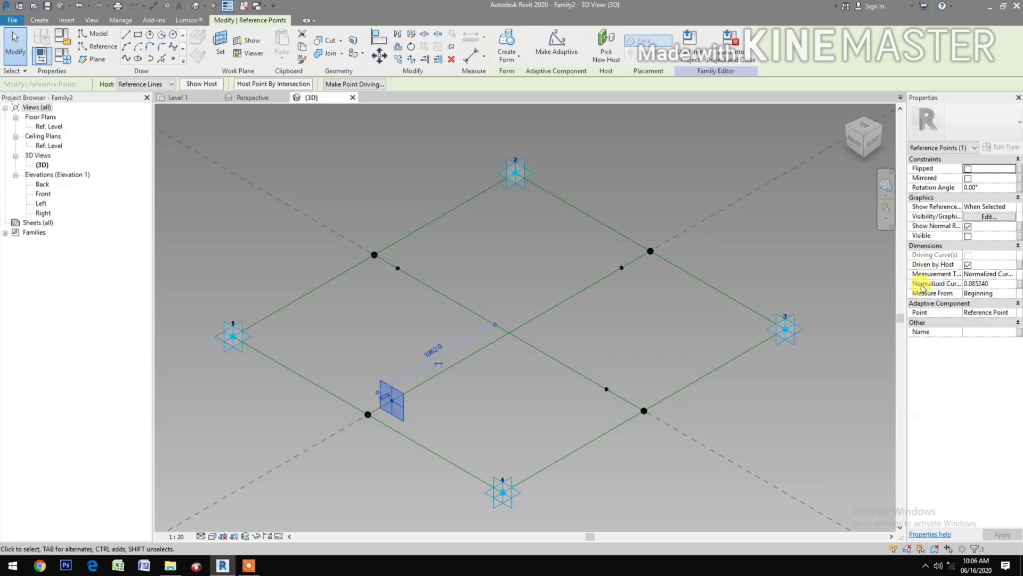
# Link the lower-left point's normalized curve parameter to a new family parameter NCP1.
pyautogui.click(1020, 283)
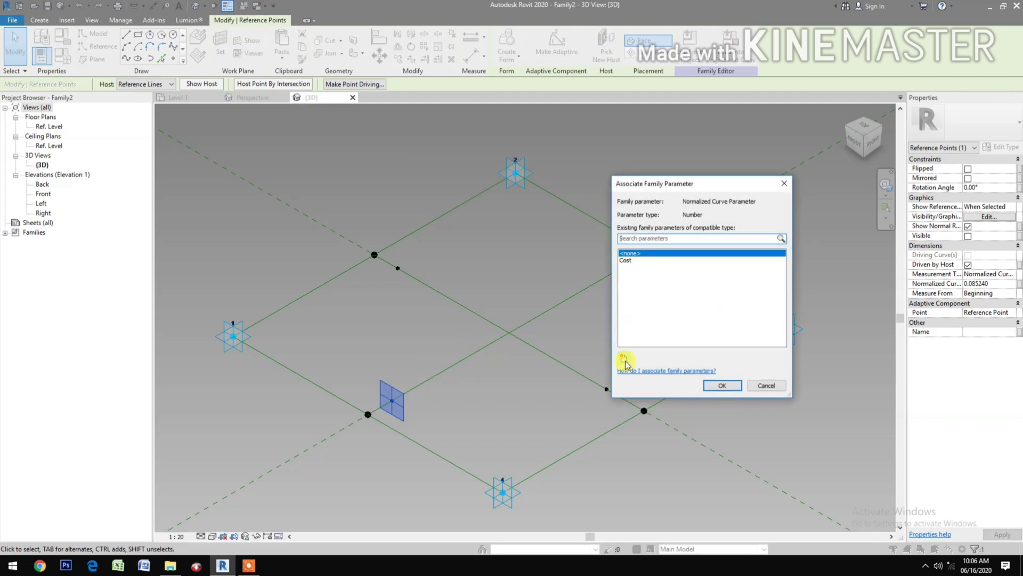
pyautogui.click(624, 357)
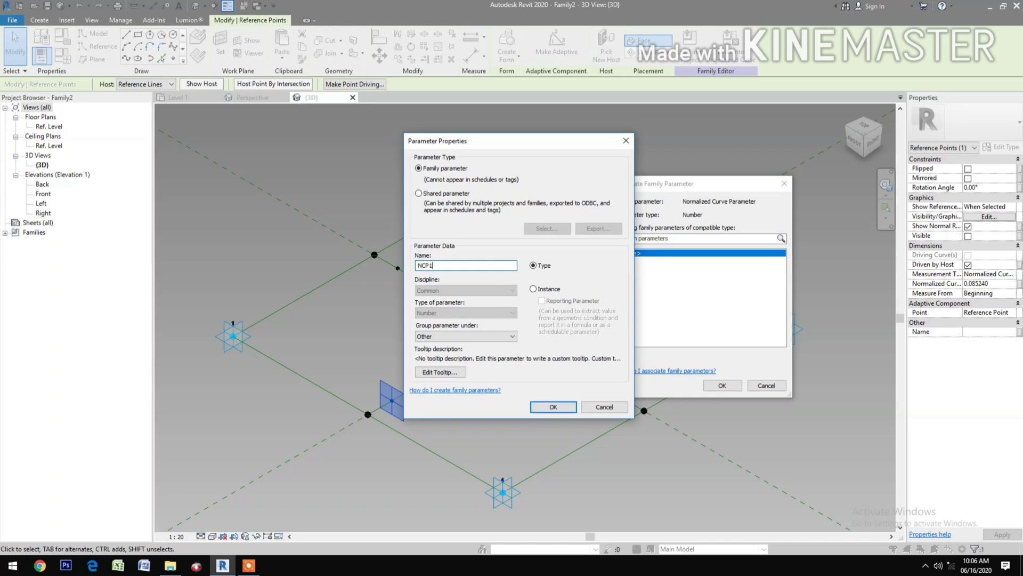
pyautogui.click(560, 405)
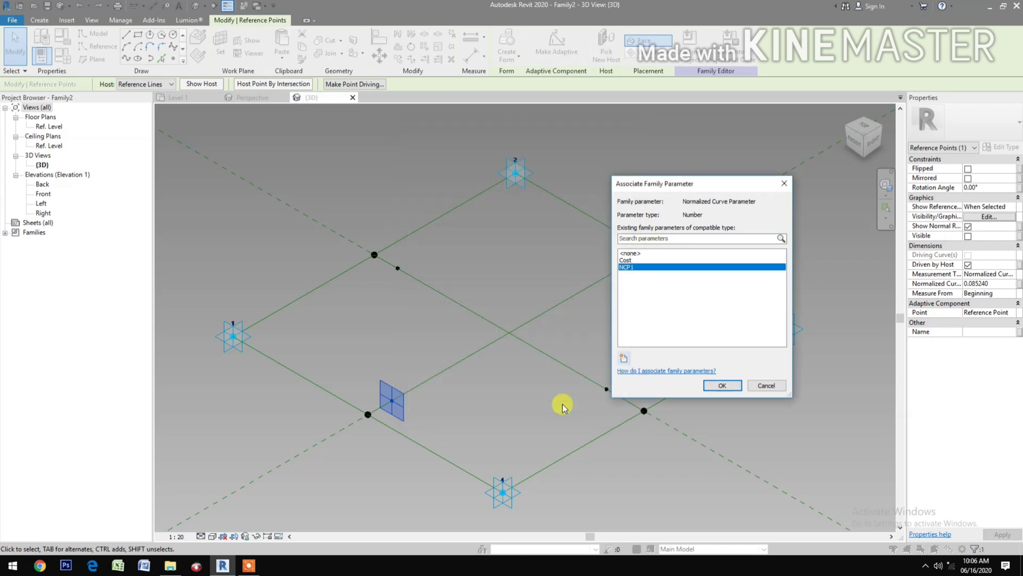
pyautogui.click(721, 385)
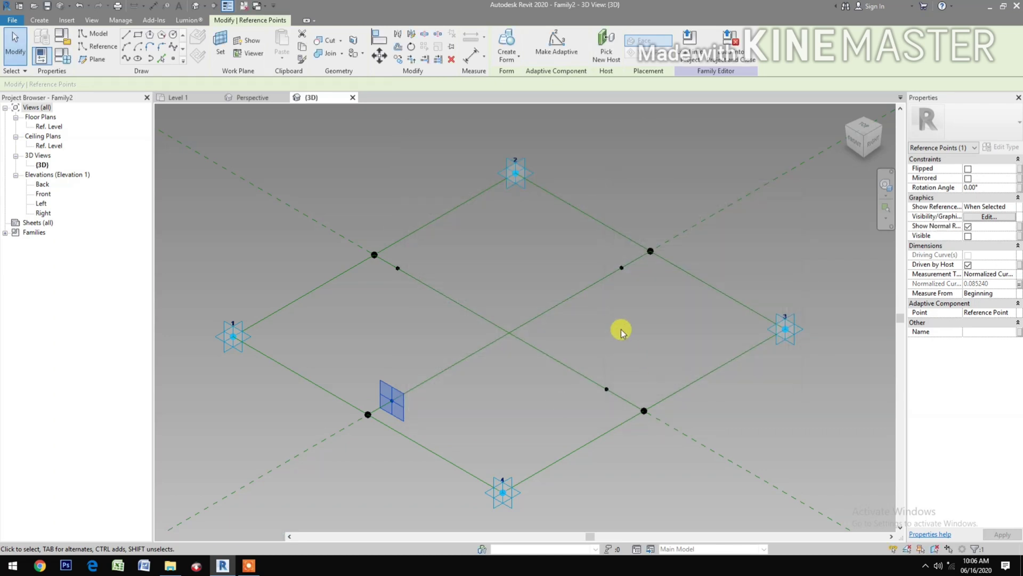
pyautogui.click(613, 315)
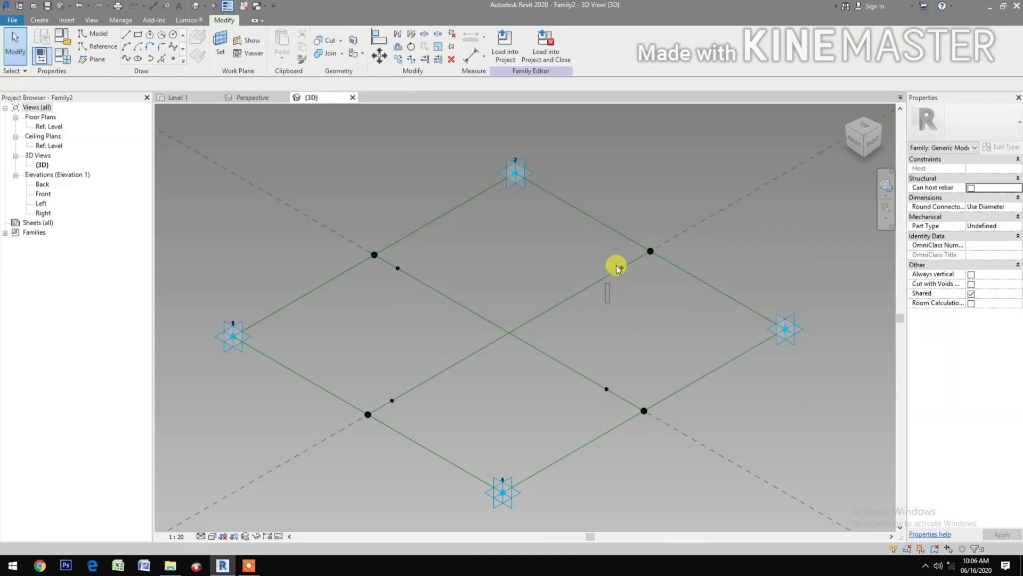
# Set the upper-right point to measure from End and link it to NCP1.
pyautogui.click(629, 243)
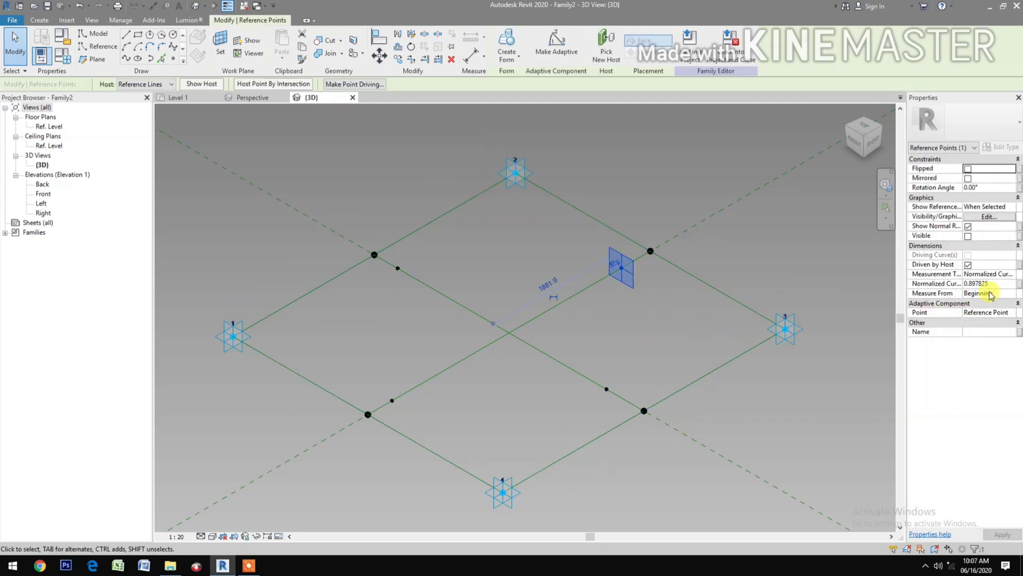
pyautogui.click(1011, 293)
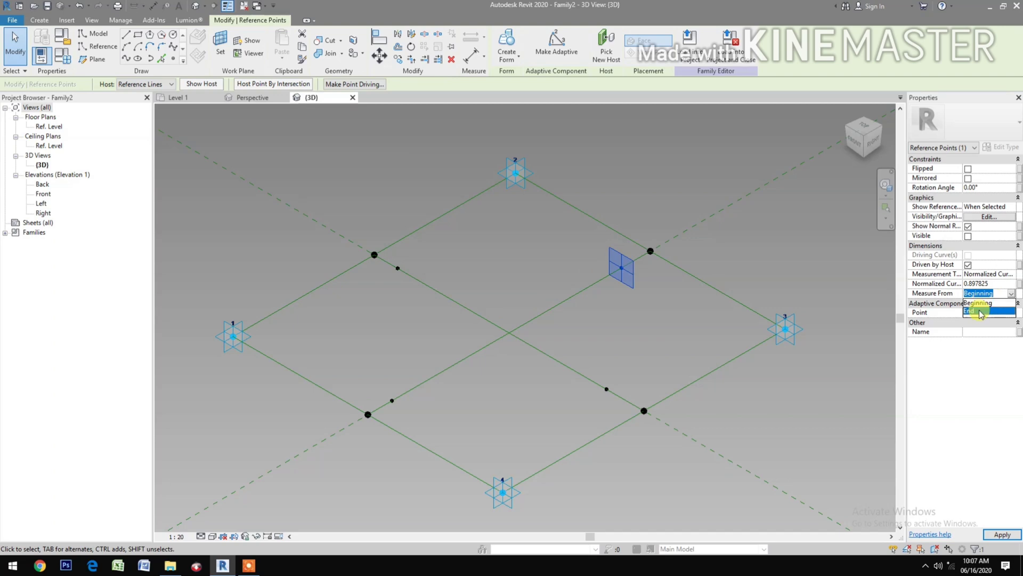
pyautogui.click(981, 313)
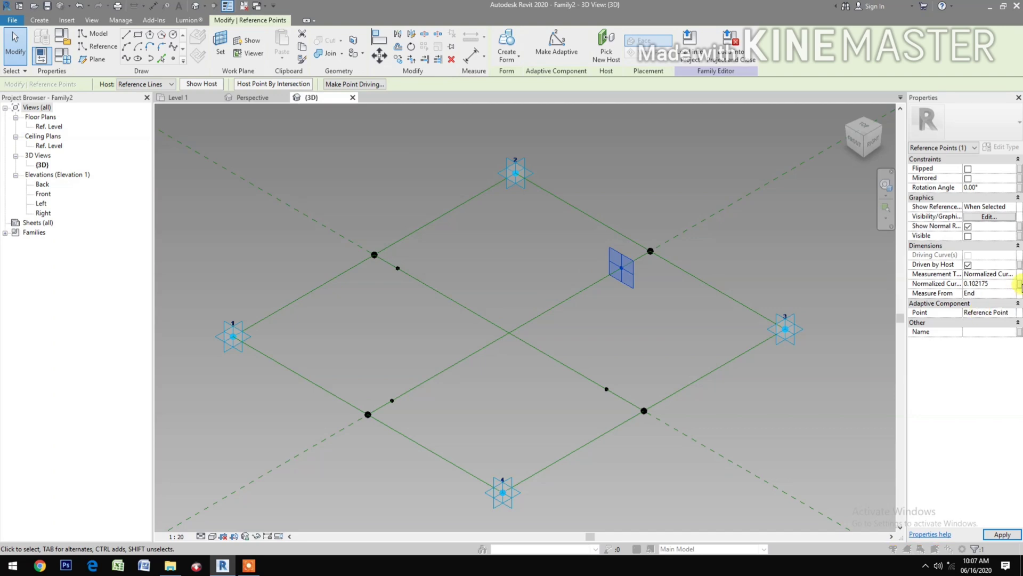
pyautogui.click(1019, 284)
pyautogui.click(629, 267)
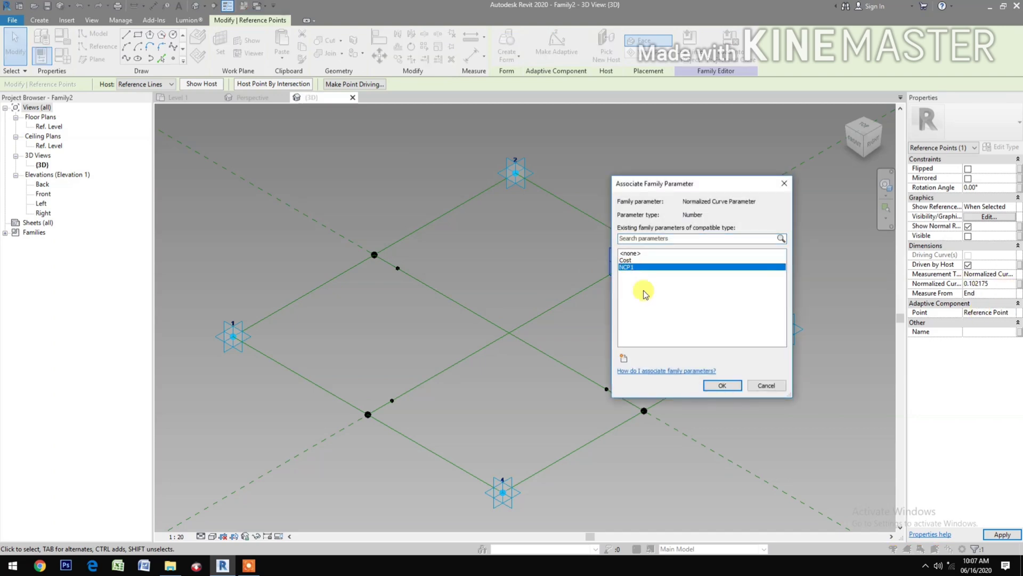
pyautogui.click(720, 385)
pyautogui.click(611, 484)
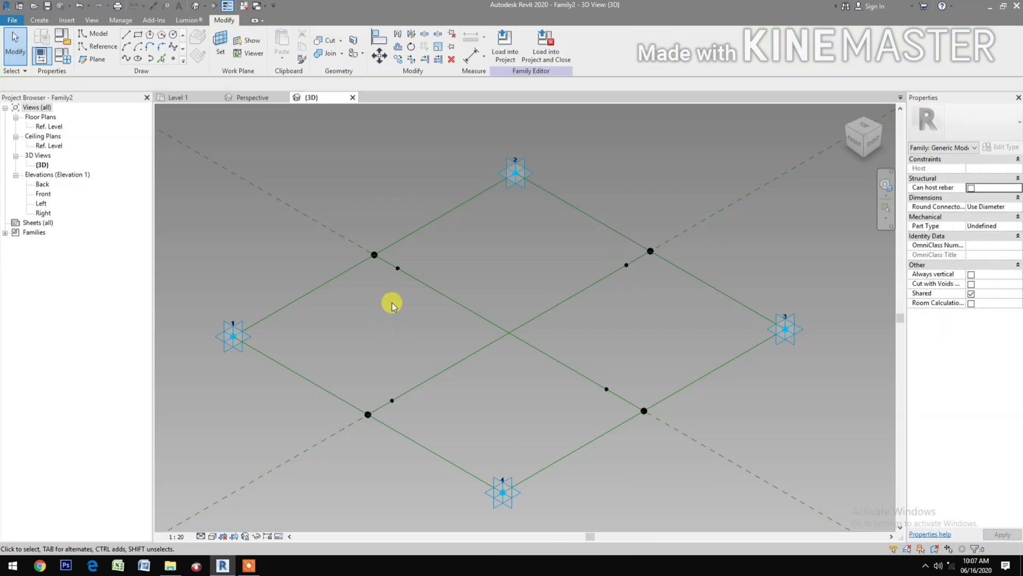
# Link the upper-left hosted point's normalized curve parameter to NCP1.
pyautogui.moveTo(392, 299); pyautogui.dragTo(416, 251)
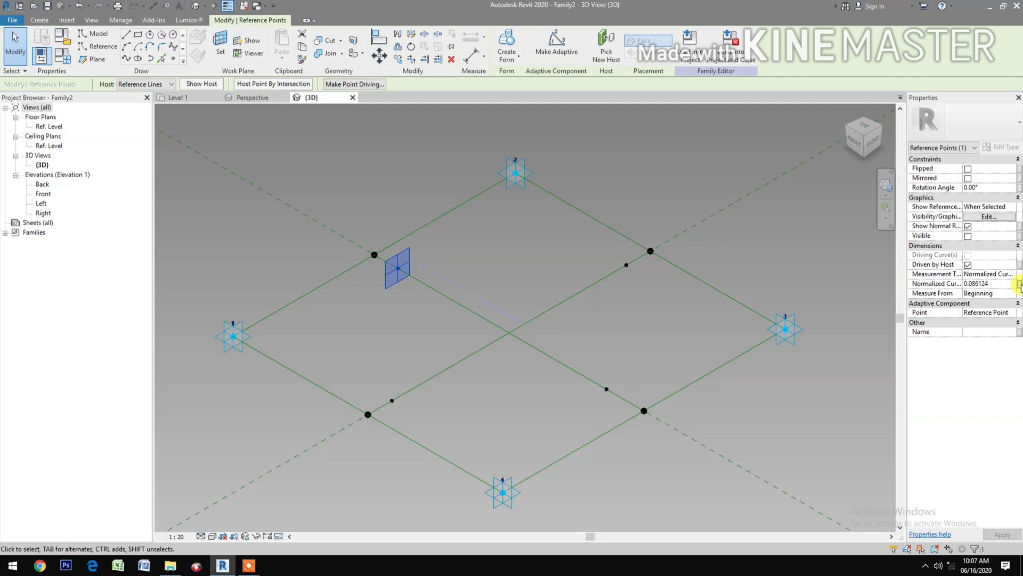
pyautogui.click(1019, 283)
pyautogui.click(627, 267)
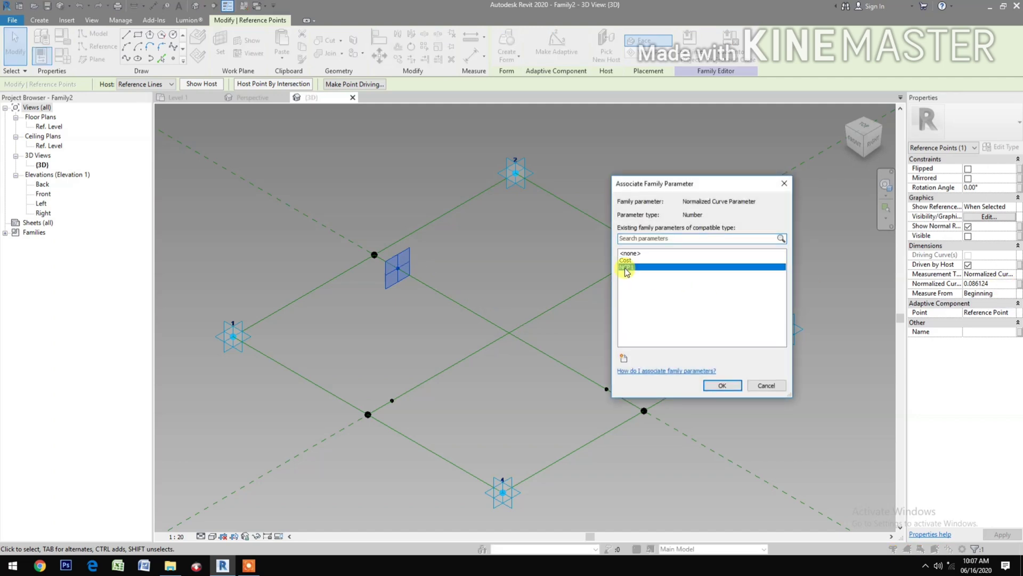
pyautogui.click(721, 386)
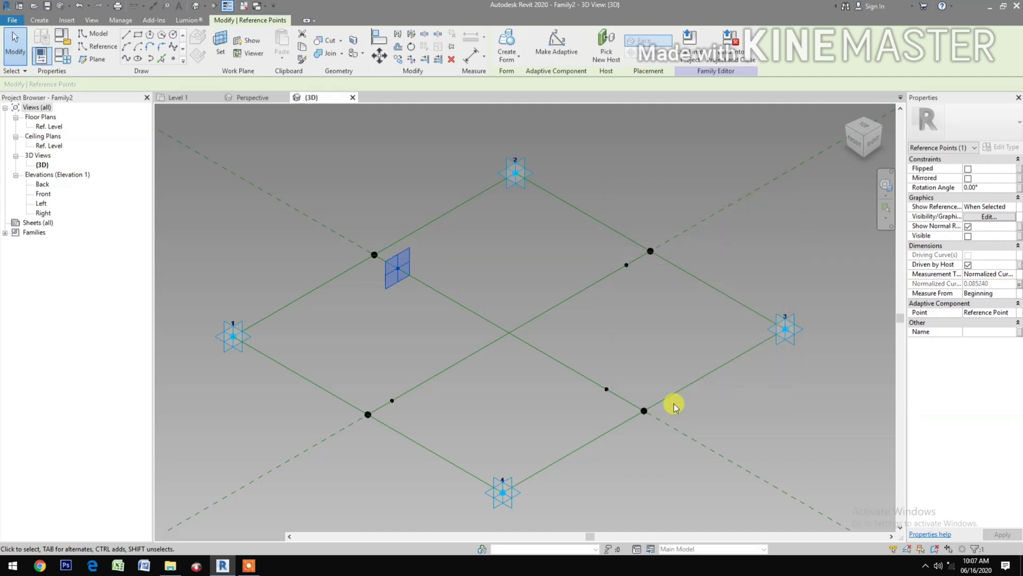
pyautogui.click(554, 418)
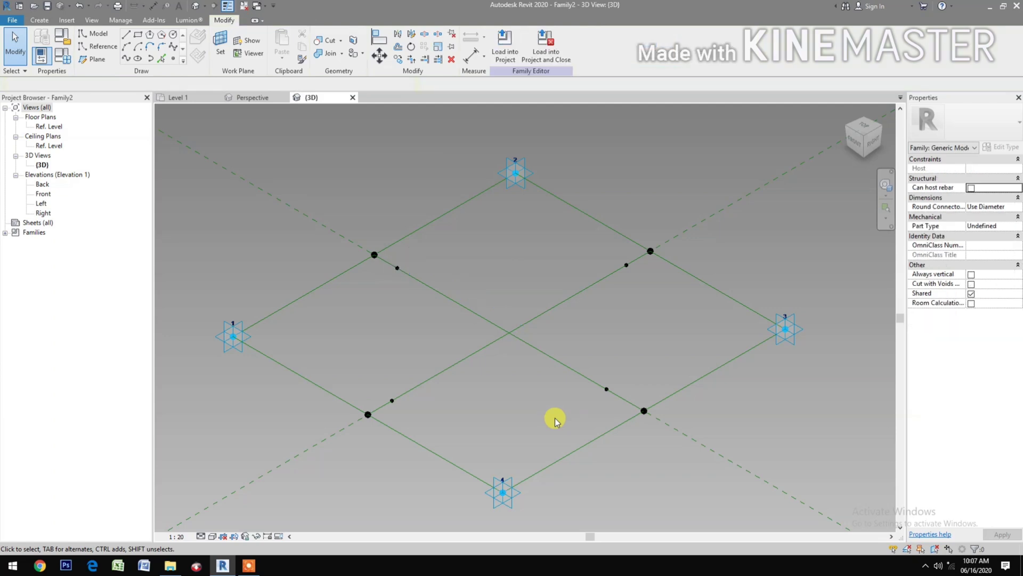
# Set the lower-right hosted point to measure from End and link it to NCP1.
pyautogui.moveTo(556, 415); pyautogui.dragTo(618, 380)
pyautogui.moveTo(621, 380); pyautogui.dragTo(622, 379)
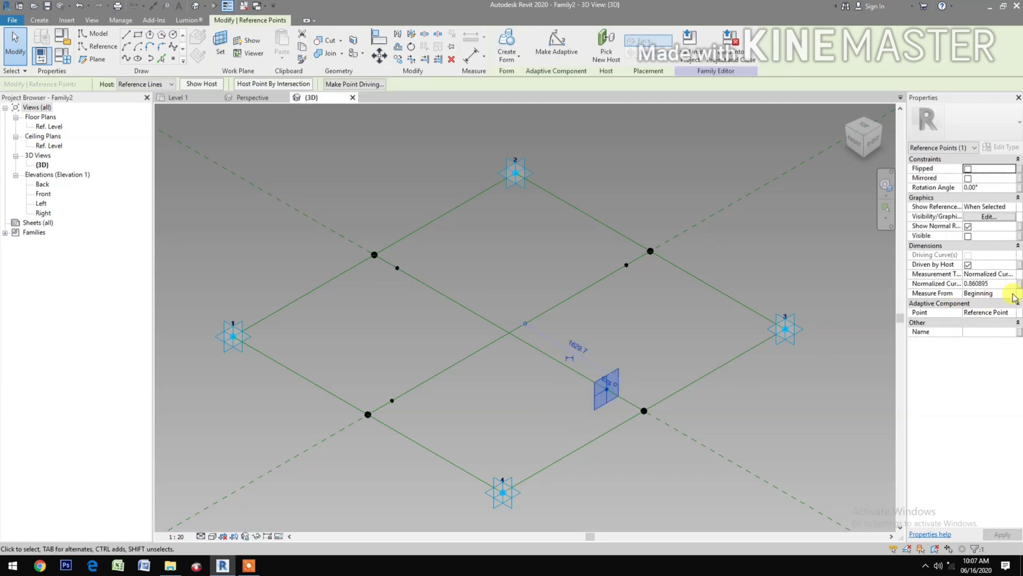
pyautogui.click(997, 293)
pyautogui.click(1011, 293)
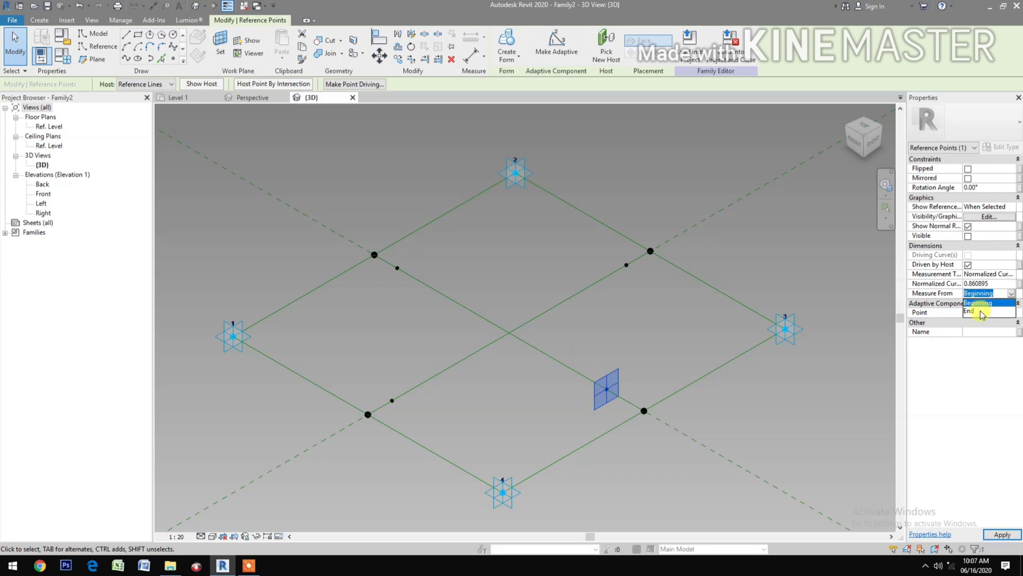
pyautogui.click(981, 312)
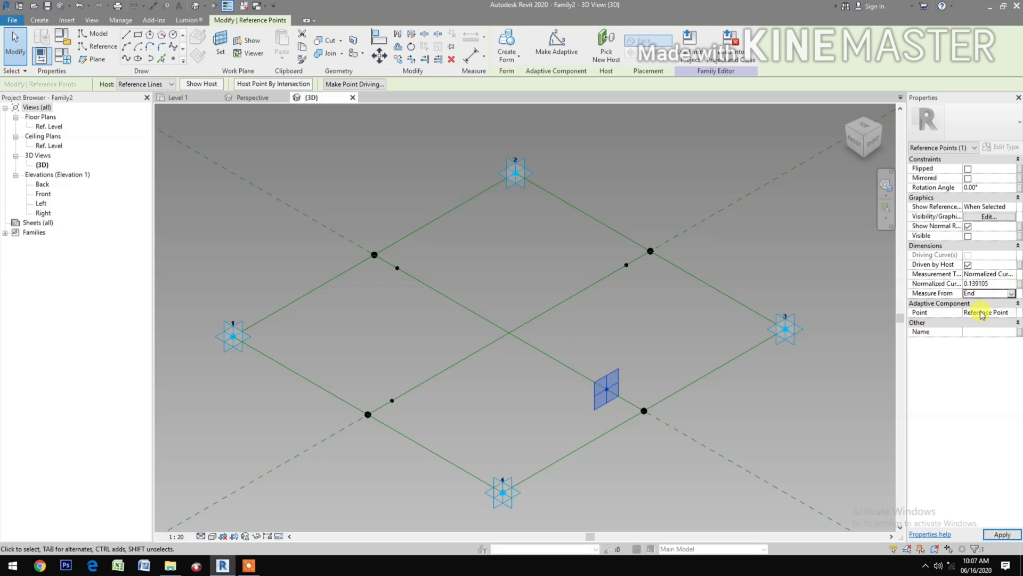
pyautogui.click(1019, 284)
pyautogui.click(646, 267)
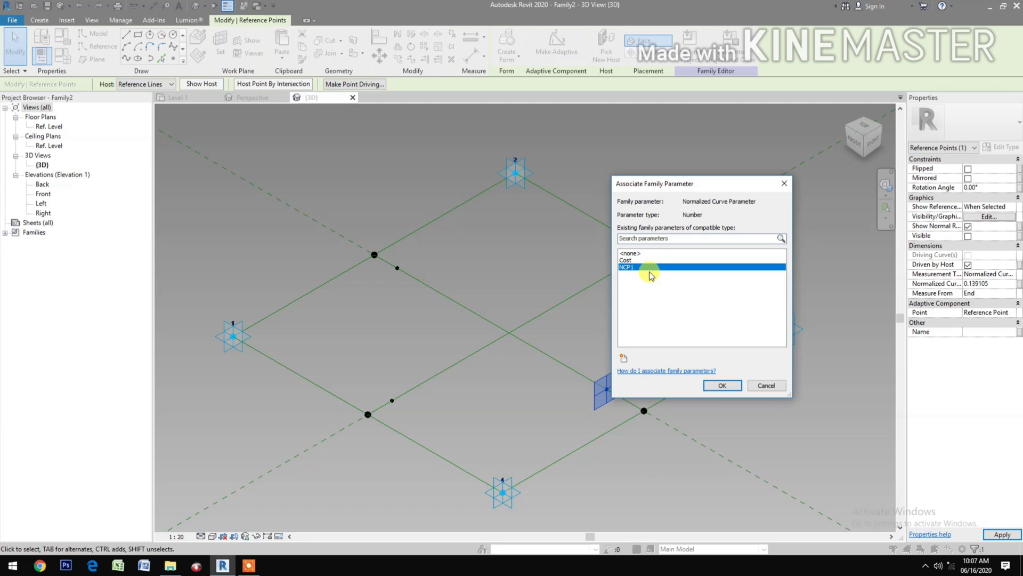
pyautogui.click(722, 385)
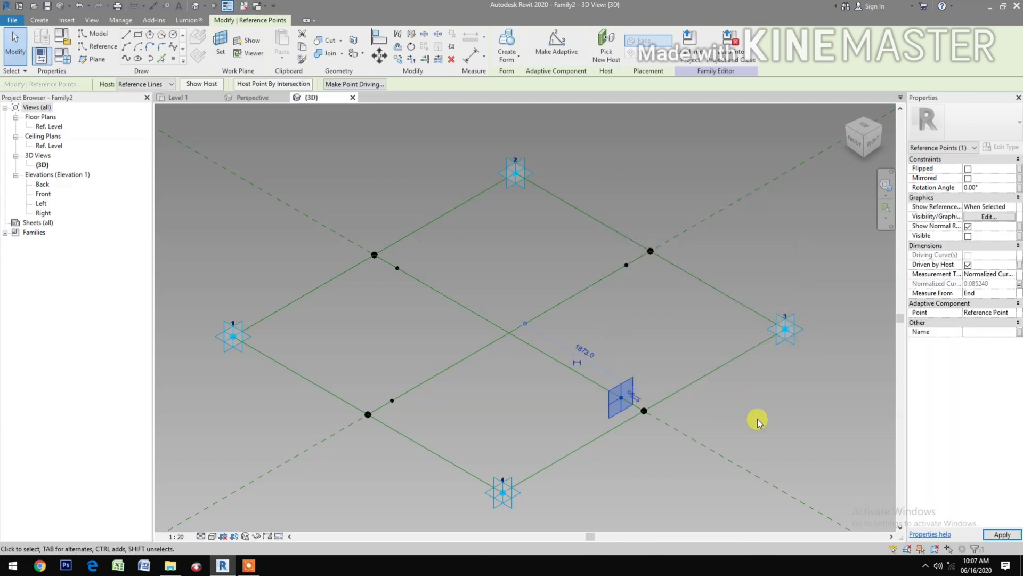
pyautogui.click(797, 421)
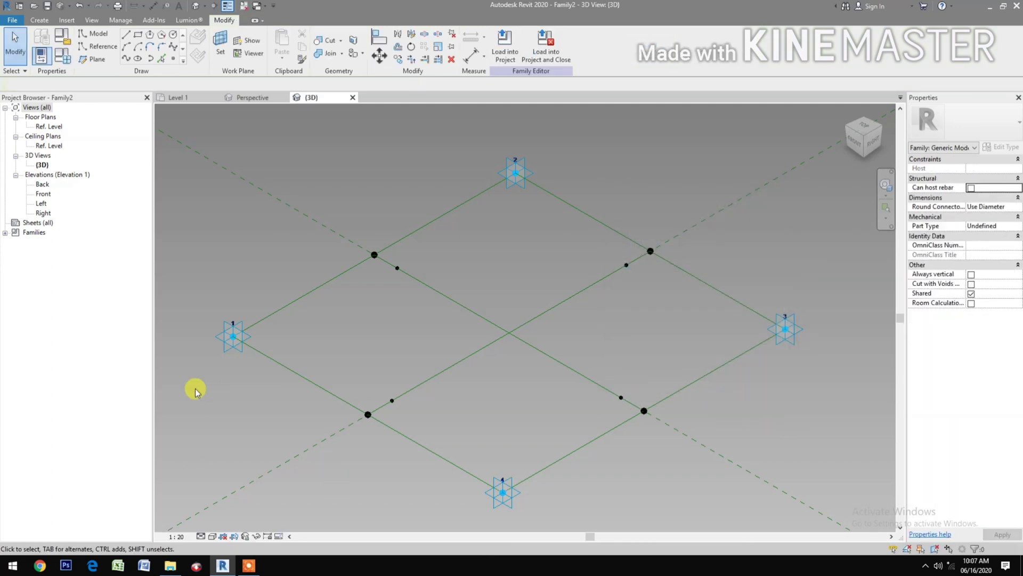
pyautogui.moveTo(193, 421); pyautogui.dragTo(270, 281)
# Join adaptive points 1 and 3 with a reference line.
pyautogui.moveTo(752, 381); pyautogui.dragTo(824, 303)
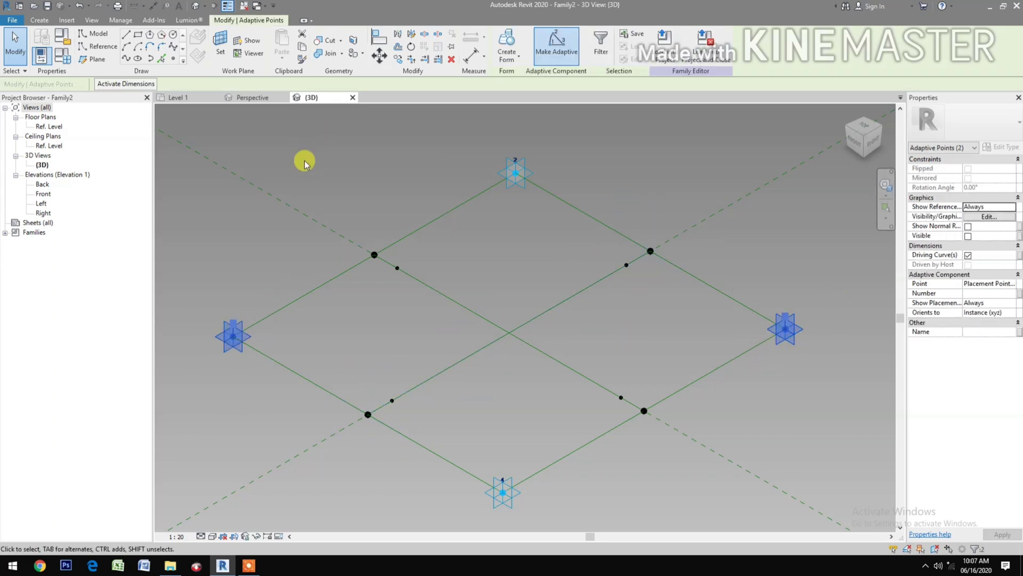
pyautogui.click(125, 58)
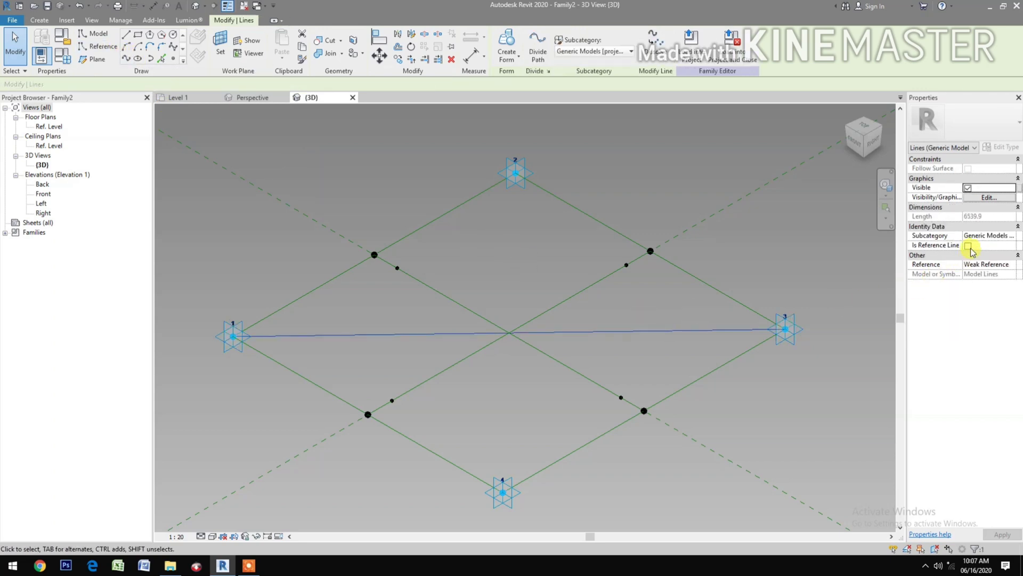
pyautogui.click(969, 247)
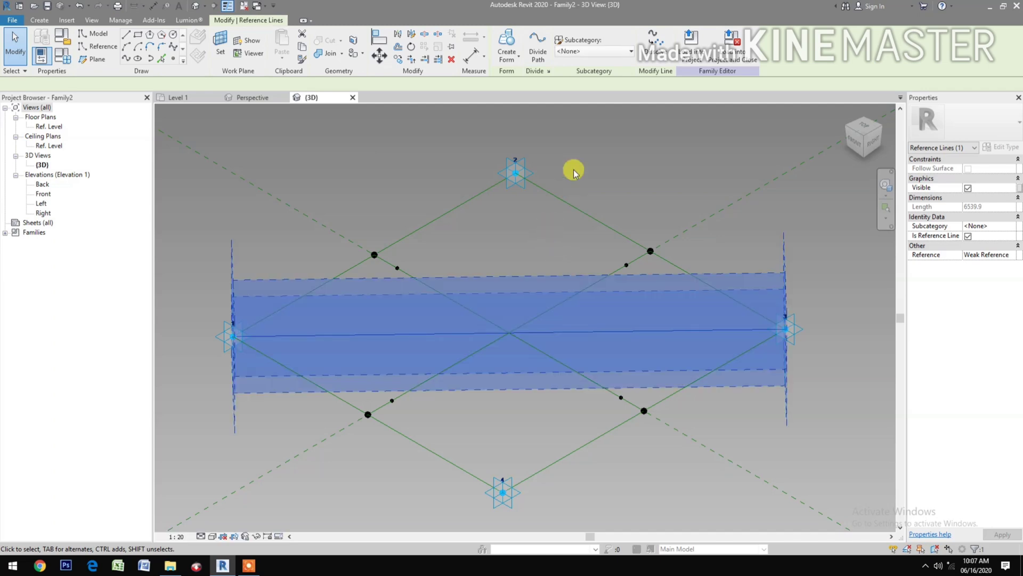
# Join adaptive points 2 and 4 with a crossing reference line.
pyautogui.click(525, 168)
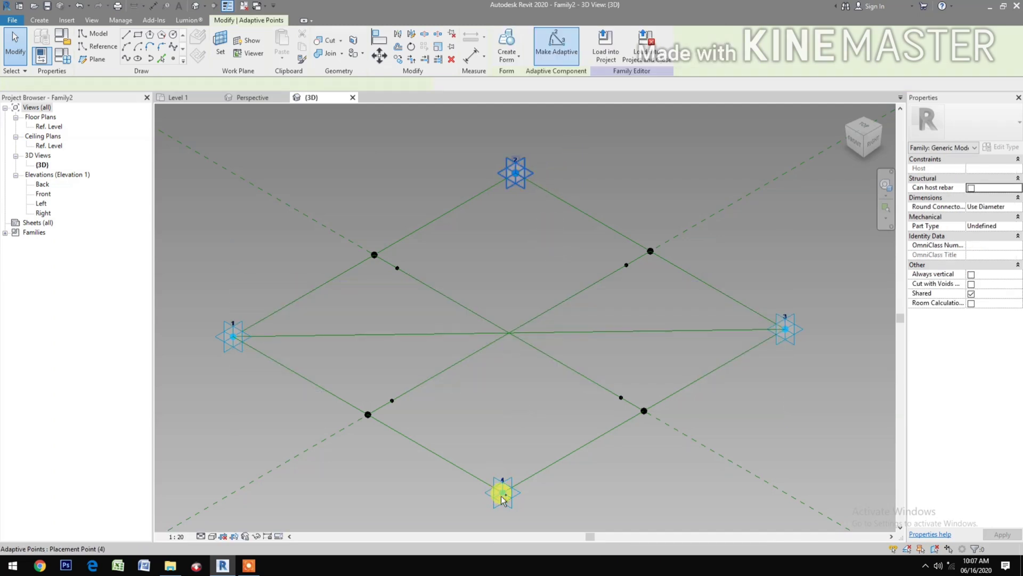
pyautogui.keyDown('ctrl'); pyautogui.click(501, 496); pyautogui.keyUp('ctrl')
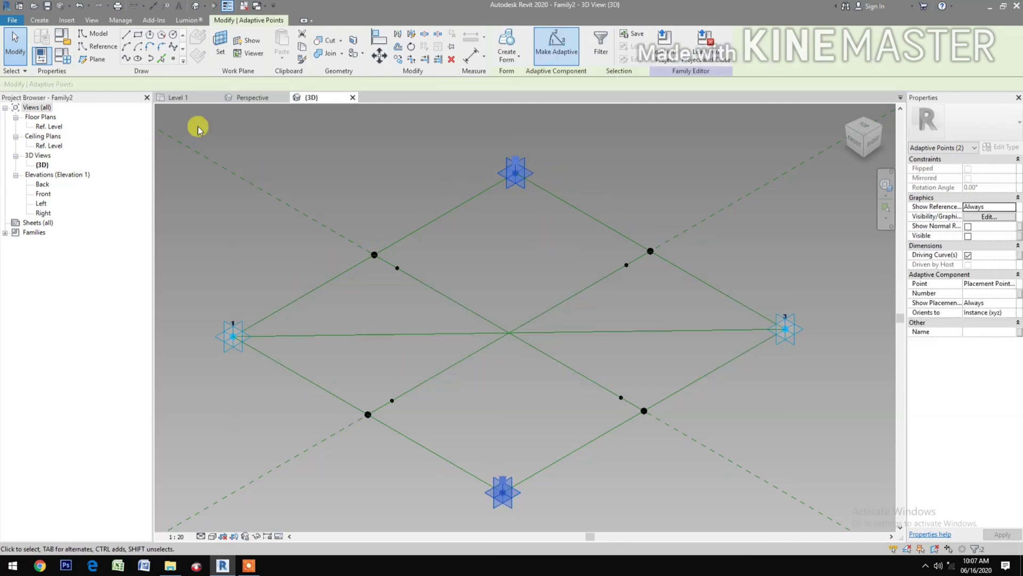
pyautogui.click(124, 59)
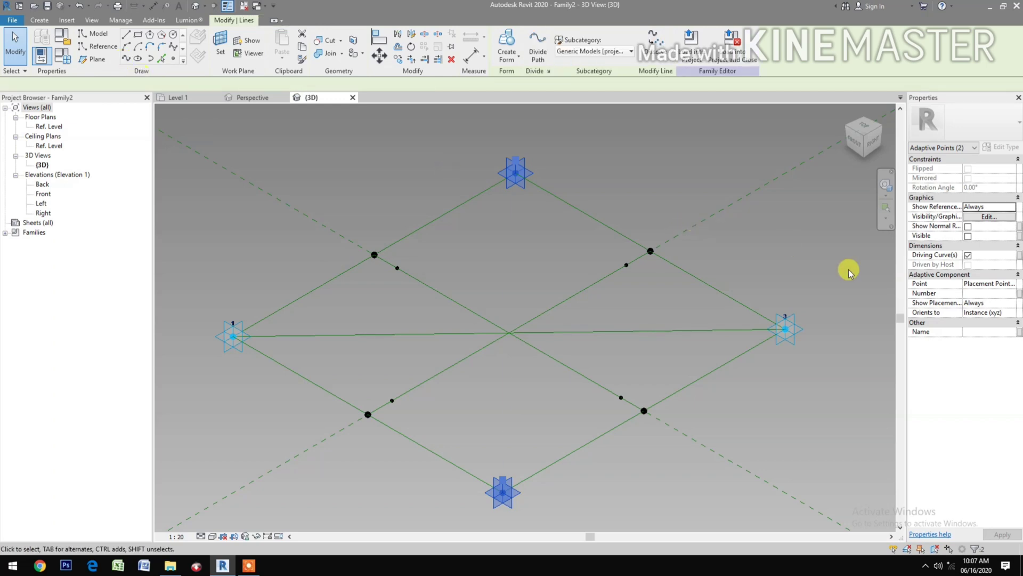
pyautogui.click(968, 246)
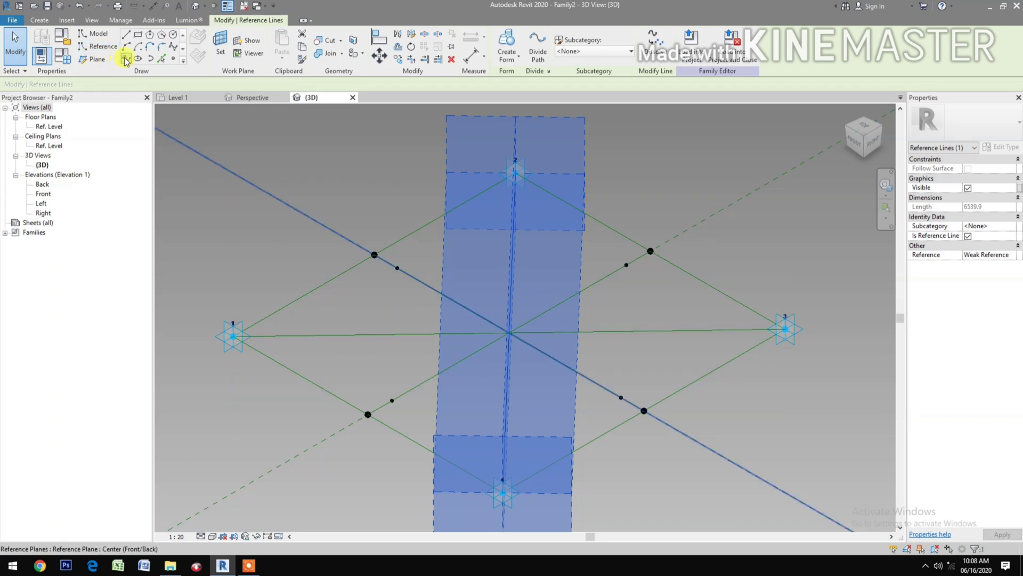
pyautogui.click(172, 59)
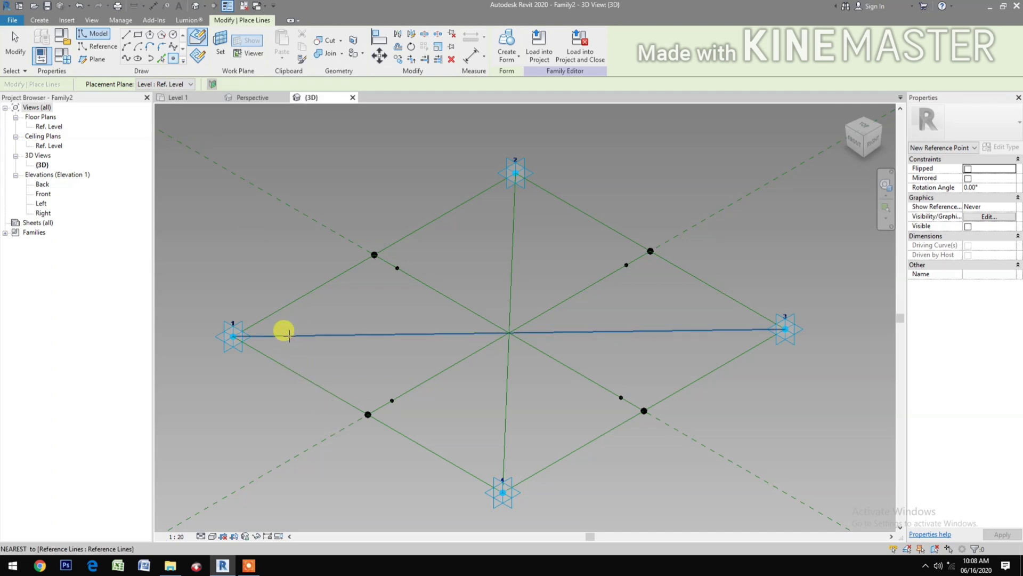
# Place four hosted reference points near both ends of the 1–3 and 2–4 reference lines.
pyautogui.click(288, 335)
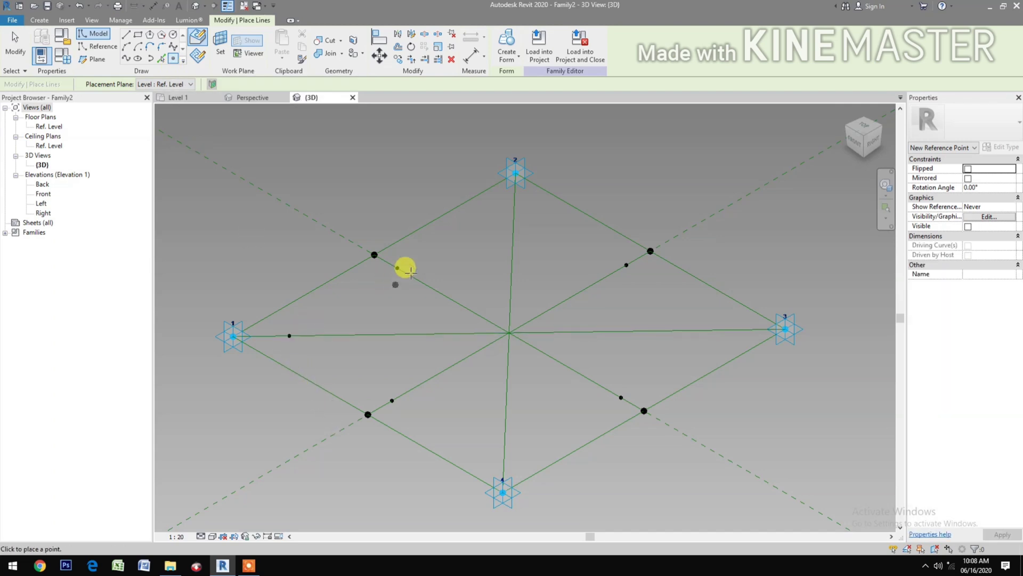
pyautogui.click(515, 193)
pyautogui.click(734, 329)
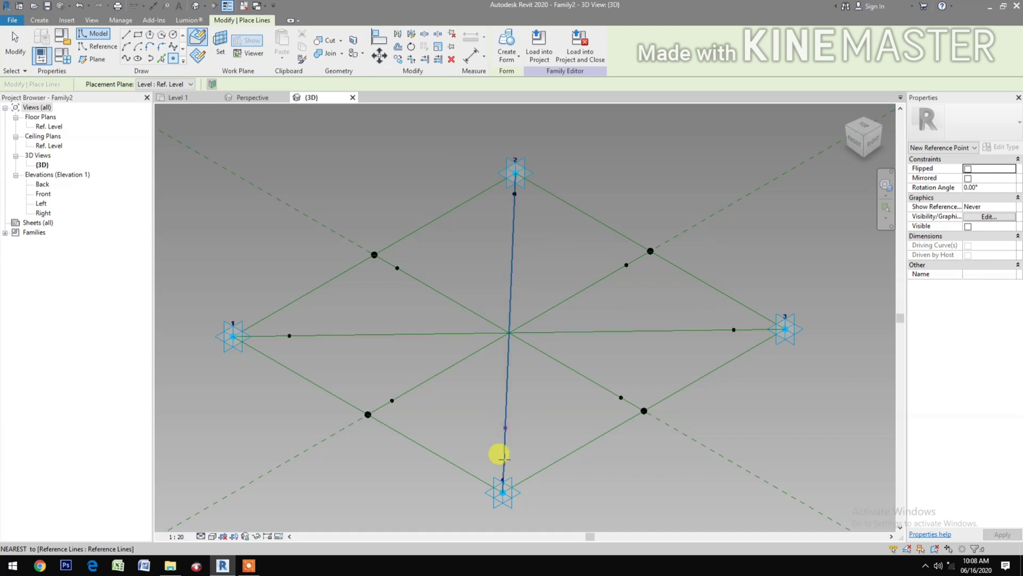
pyautogui.click(503, 458)
pyautogui.press('Escape')
pyautogui.press('Escape')
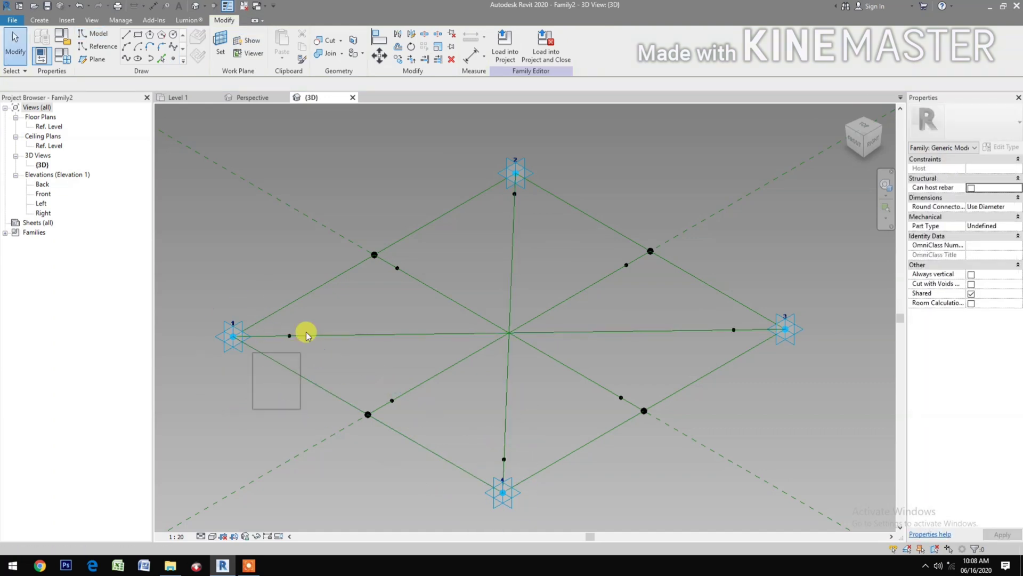
pyautogui.moveTo(306, 315); pyautogui.dragTo(306, 315)
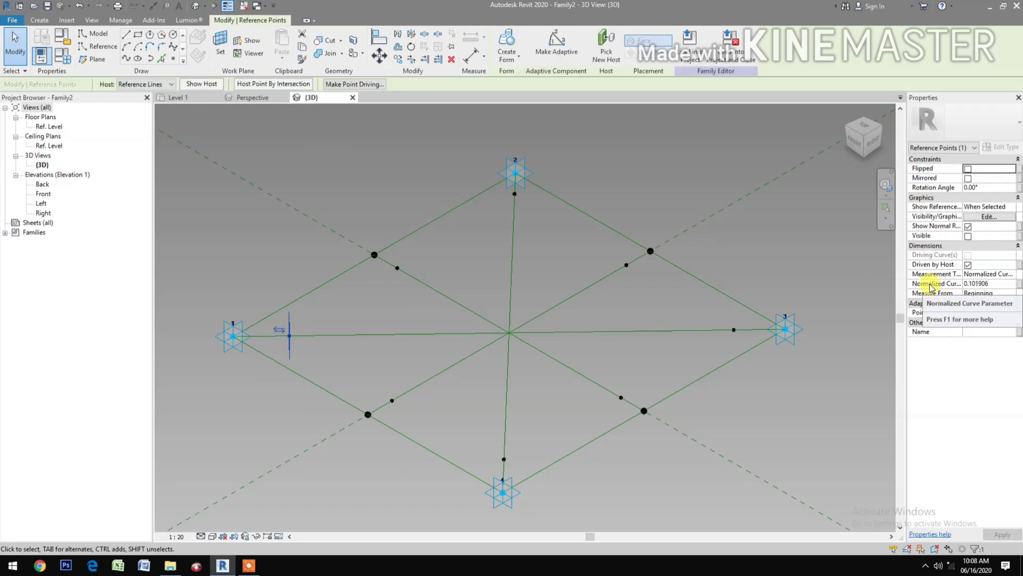
# Create a new NCP2 family parameter and link it to the point's Normalized Curve Parameter.
pyautogui.click(1018, 283)
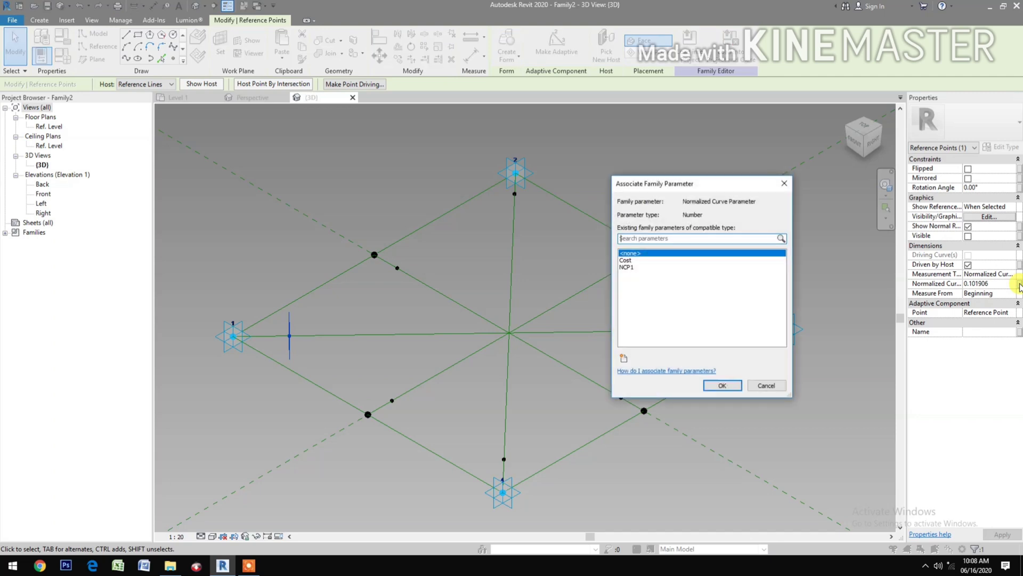
pyautogui.click(623, 358)
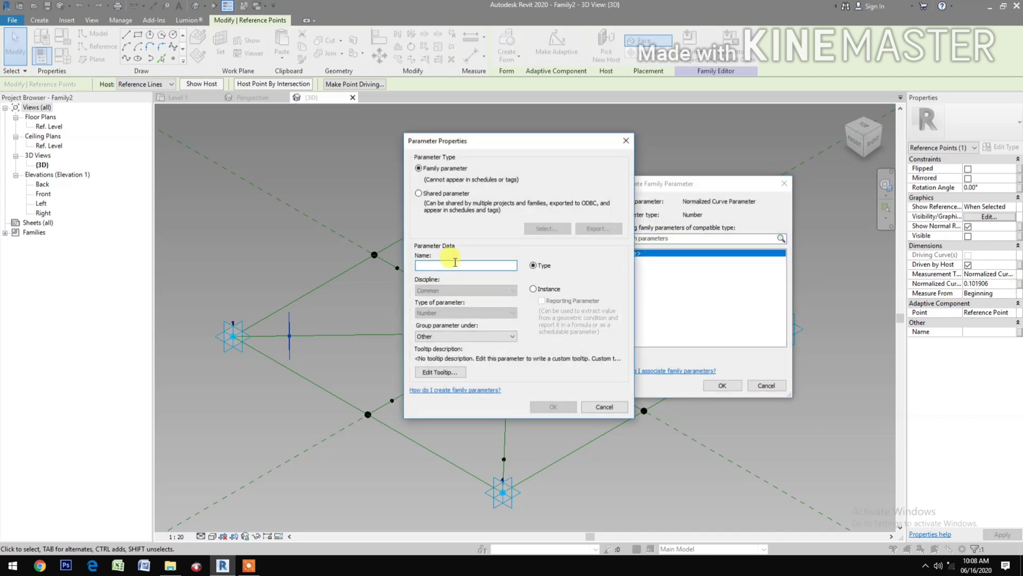
pyautogui.write('NCP2')
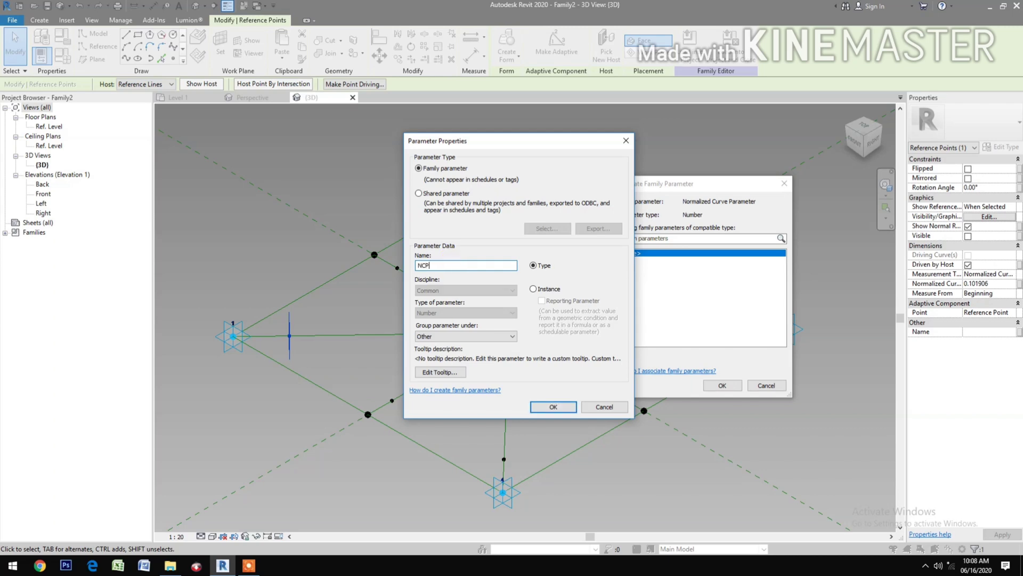
pyautogui.click(552, 407)
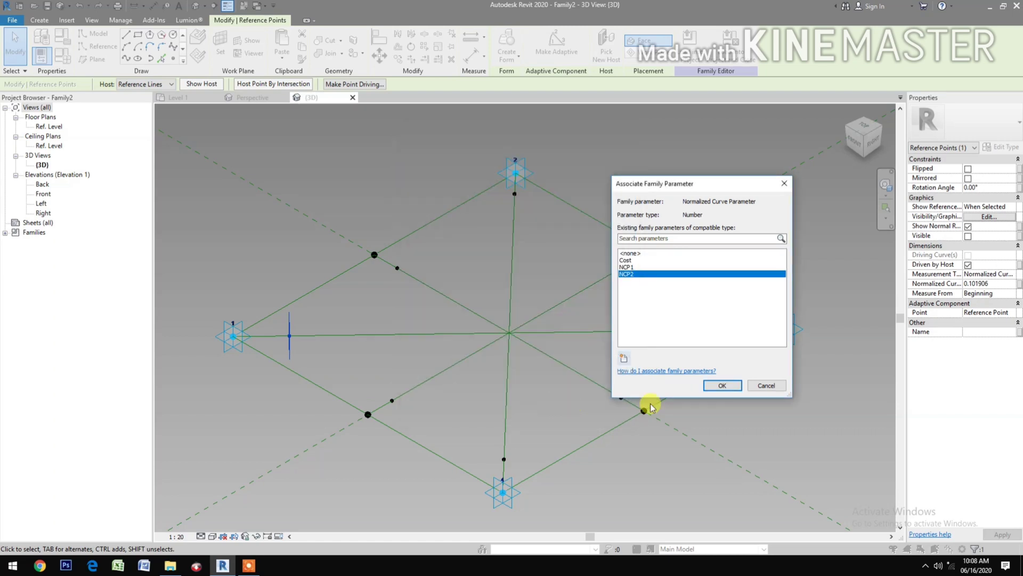
pyautogui.click(721, 386)
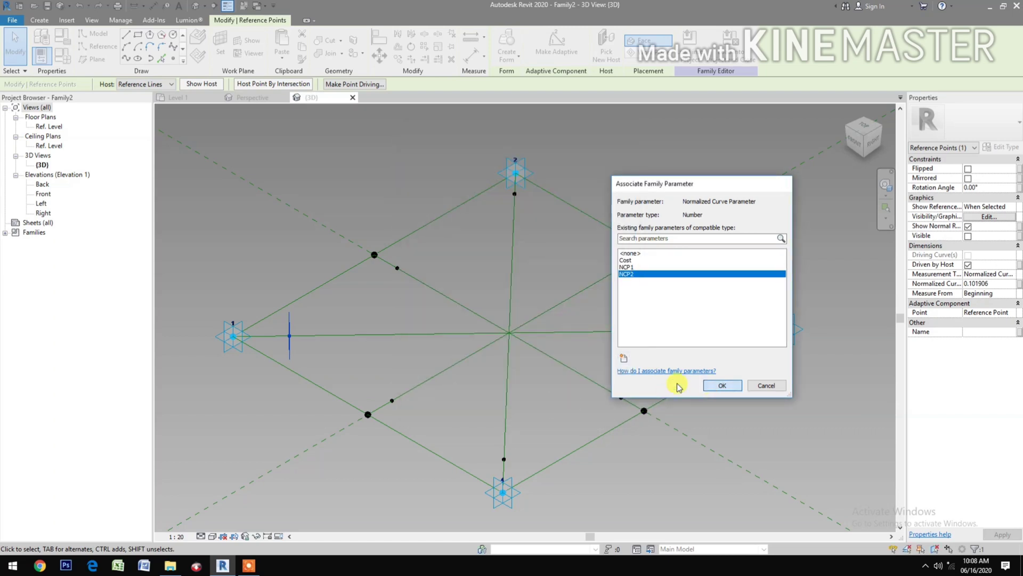
# Make the point near adaptive point 3 measure from End, with its normalized position driven by NCP2.
pyautogui.click(492, 229)
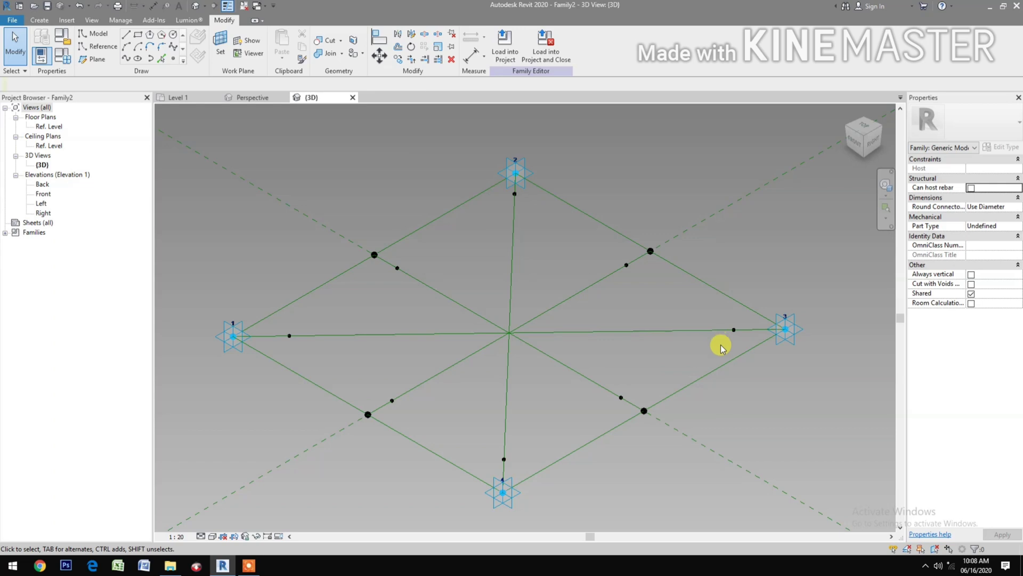
pyautogui.click(753, 326)
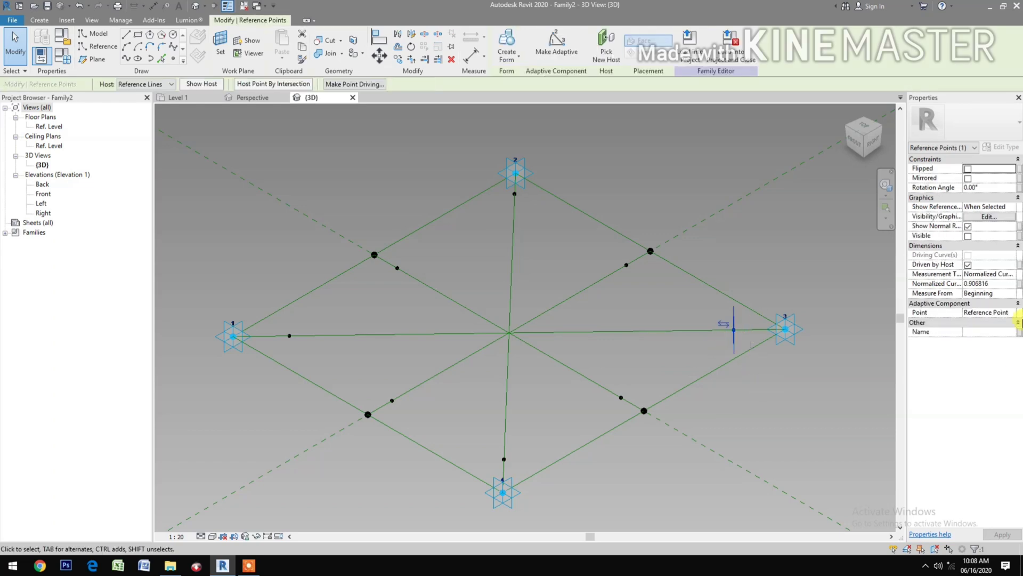
pyautogui.click(1012, 294)
pyautogui.click(988, 313)
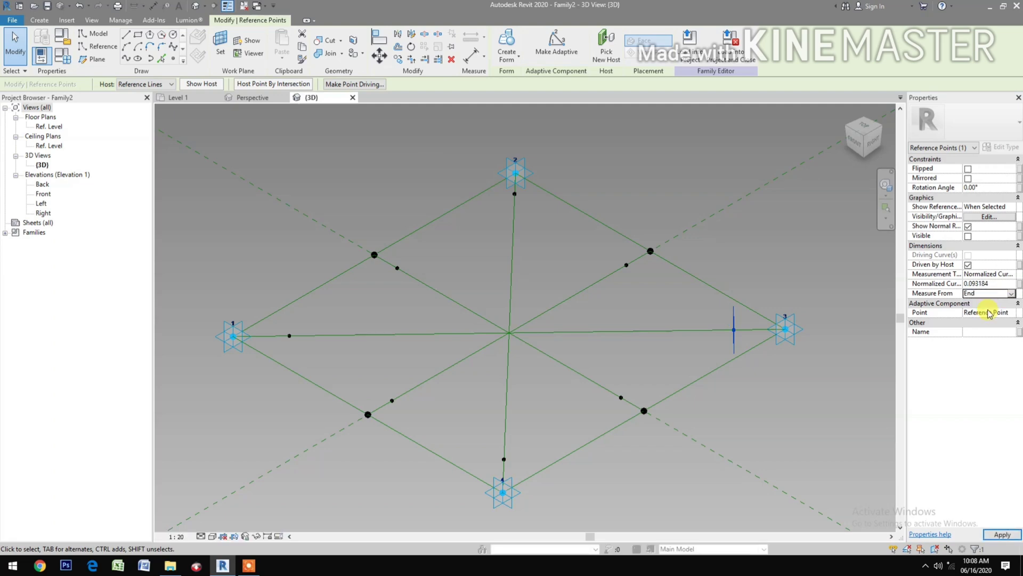
pyautogui.click(1019, 284)
pyautogui.click(631, 274)
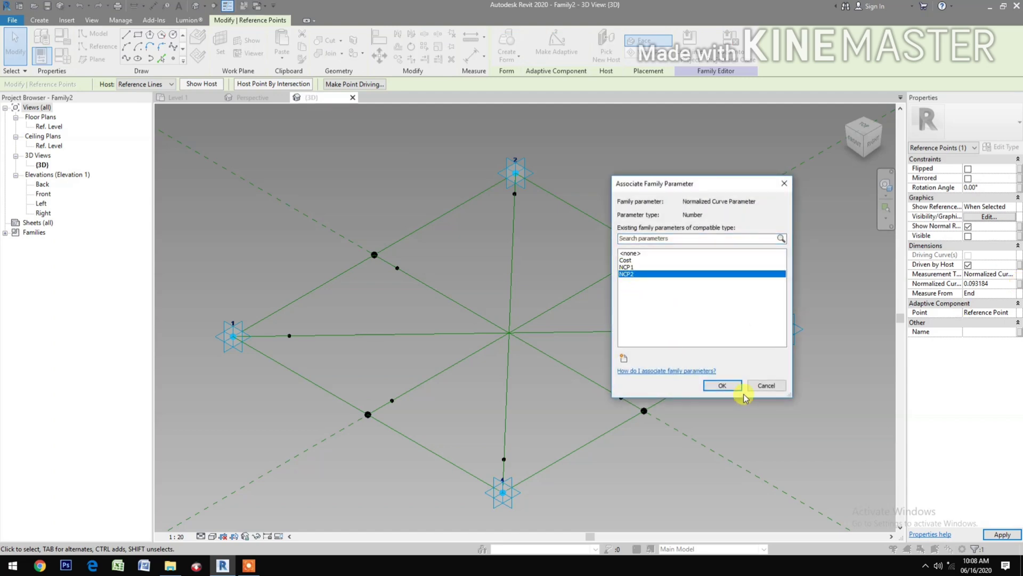
pyautogui.click(723, 386)
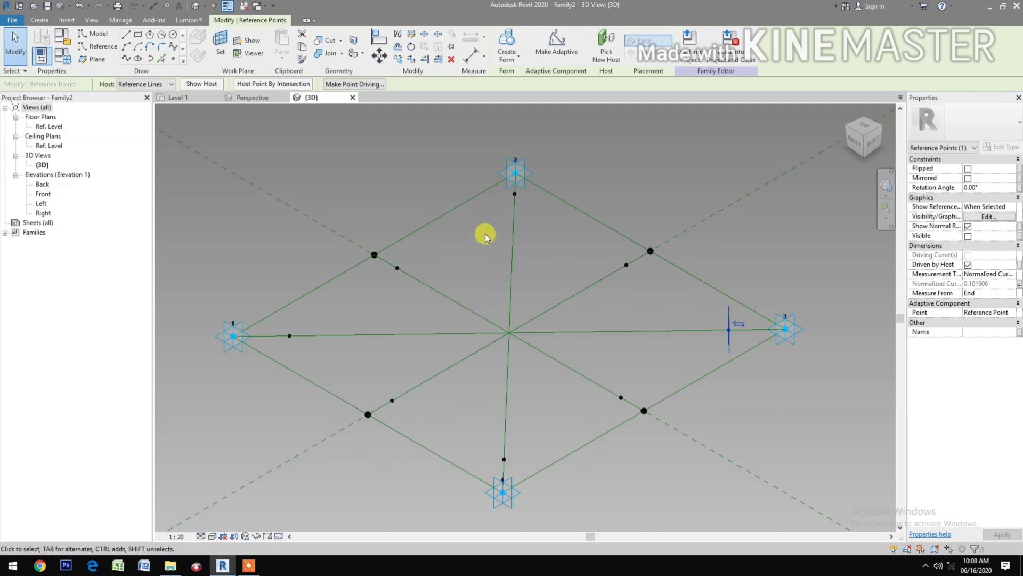
pyautogui.moveTo(485, 234); pyautogui.dragTo(524, 191)
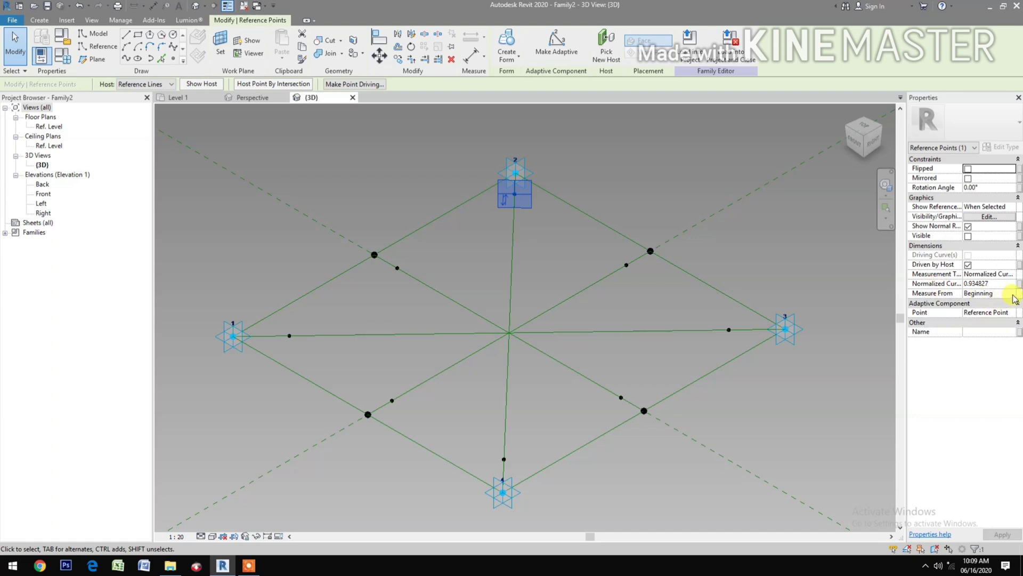
# Set the top hosted point to measure from End and drive its curve position with NCP2.
pyautogui.click(1014, 299)
pyautogui.click(1011, 293)
pyautogui.click(980, 313)
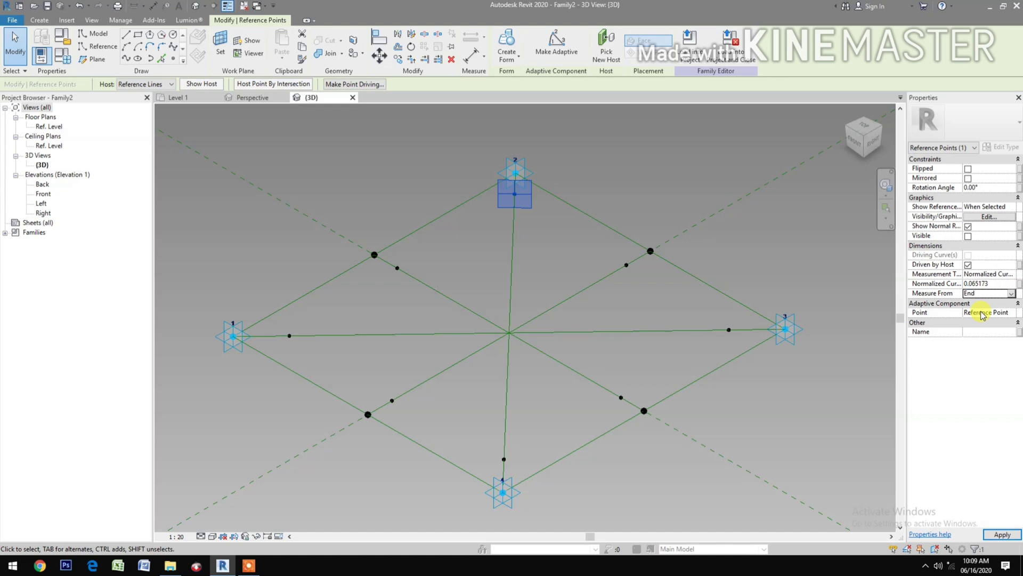
pyautogui.click(1018, 286)
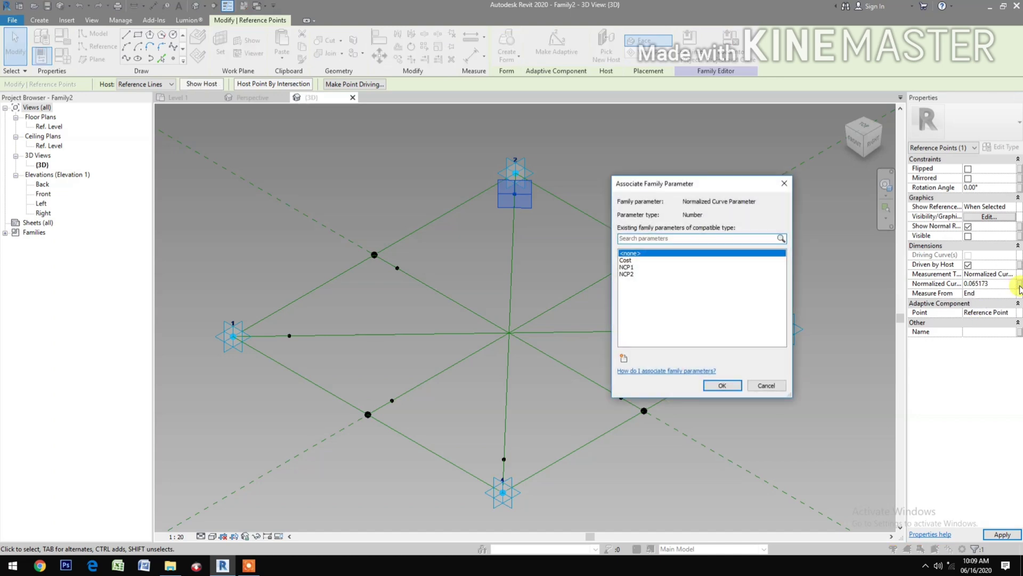
pyautogui.click(627, 273)
pyautogui.click(721, 385)
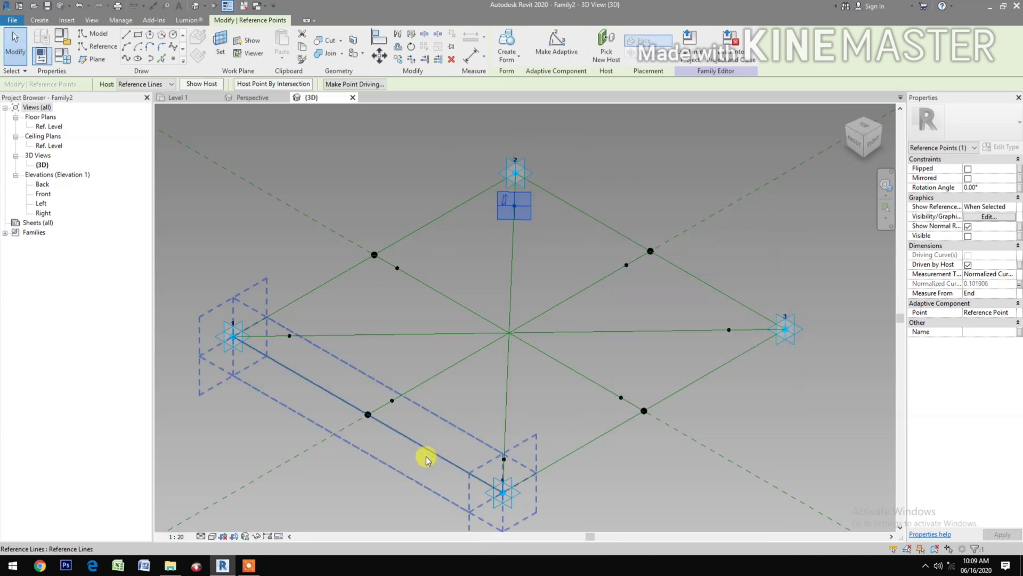
# Drive the bottom hosted point's normalized curve position with NCP2 as well.
pyautogui.click(504, 460)
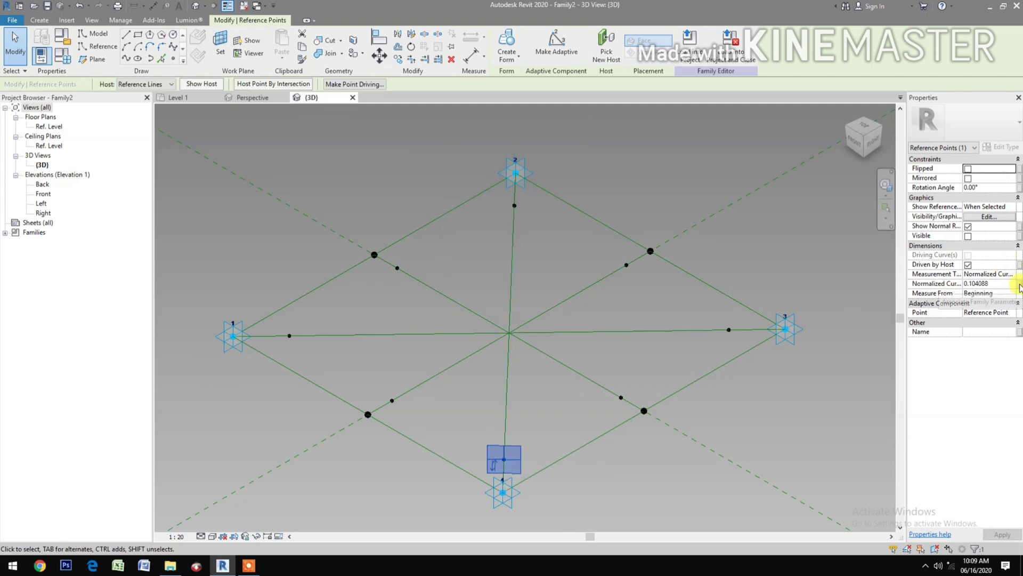
pyautogui.click(1019, 283)
pyautogui.click(628, 273)
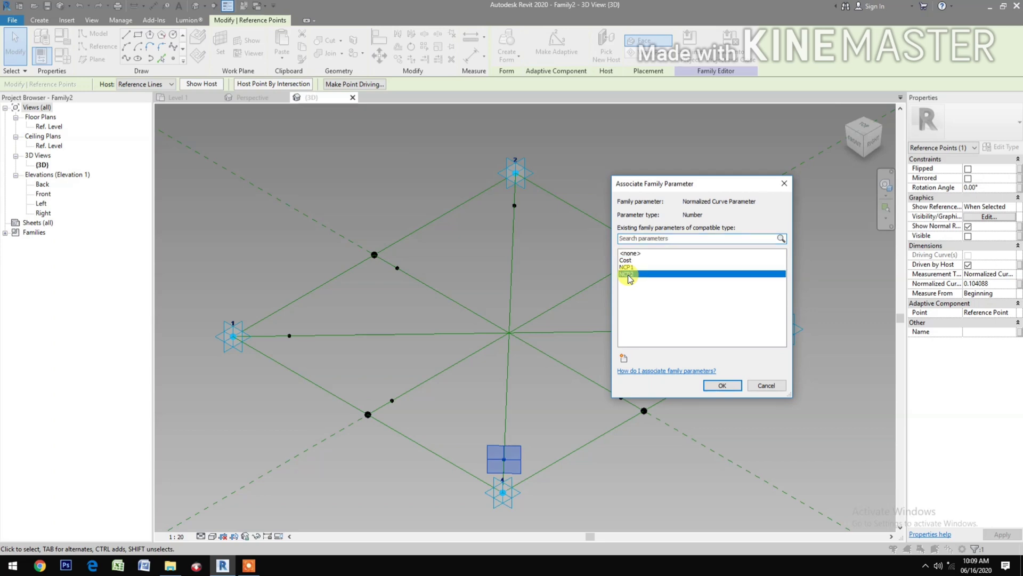
pyautogui.click(720, 384)
pyautogui.click(606, 485)
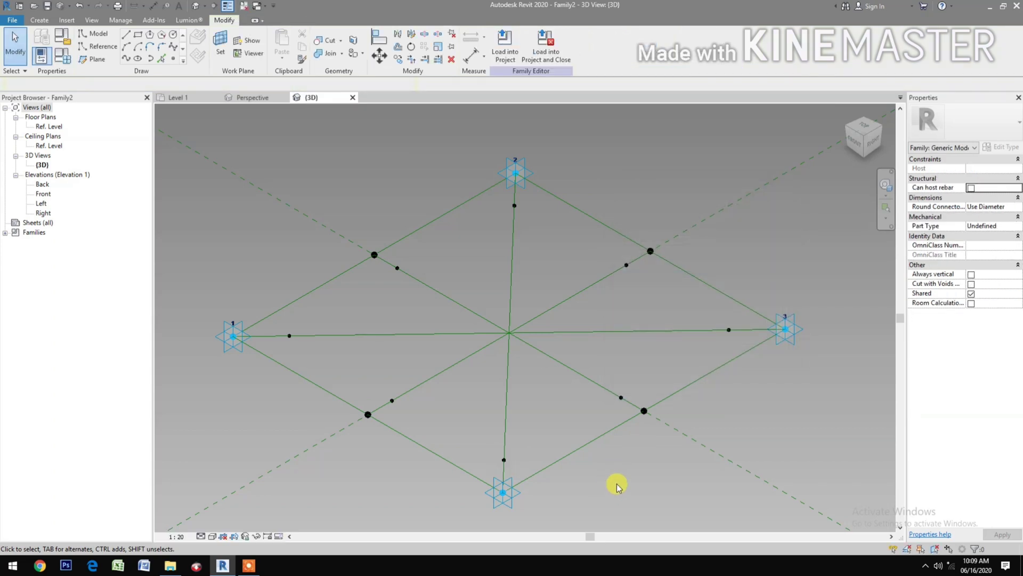
pyautogui.scroll(-1, 666, 473)
pyautogui.moveTo(678, 469); pyautogui.dragTo(692, 466, button='middle')
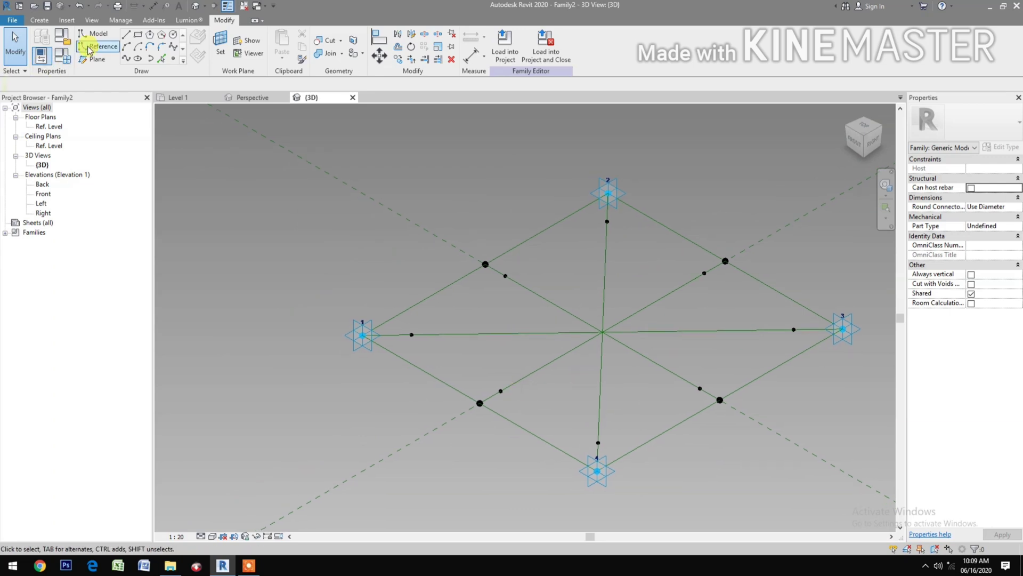
# In Family Types, set NCP1 to 0.15 and NCP2 to 0.06, then apply and accept.
pyautogui.click(41, 55)
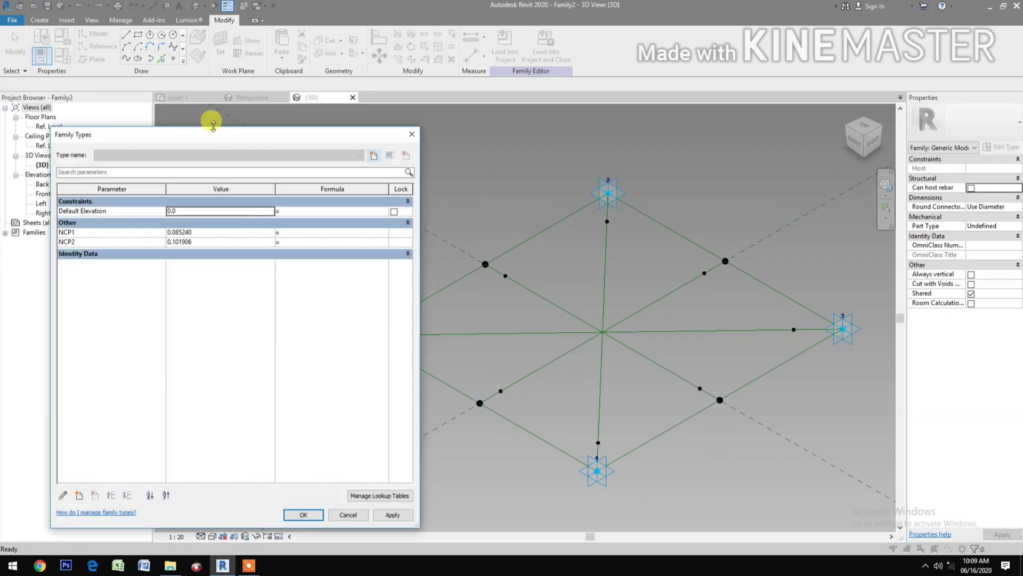
pyautogui.moveTo(201, 132); pyautogui.dragTo(182, 127)
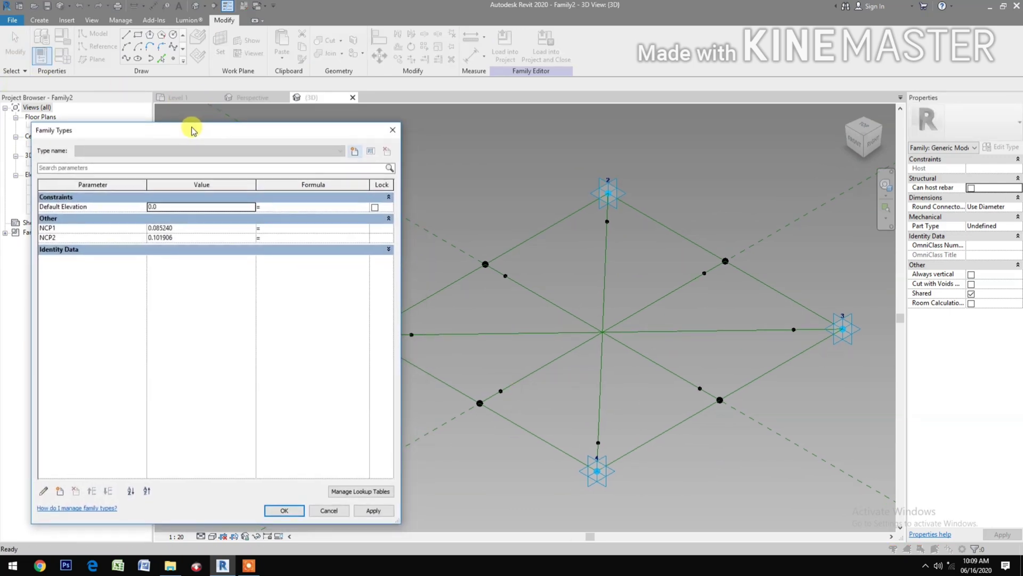
pyautogui.click(205, 229)
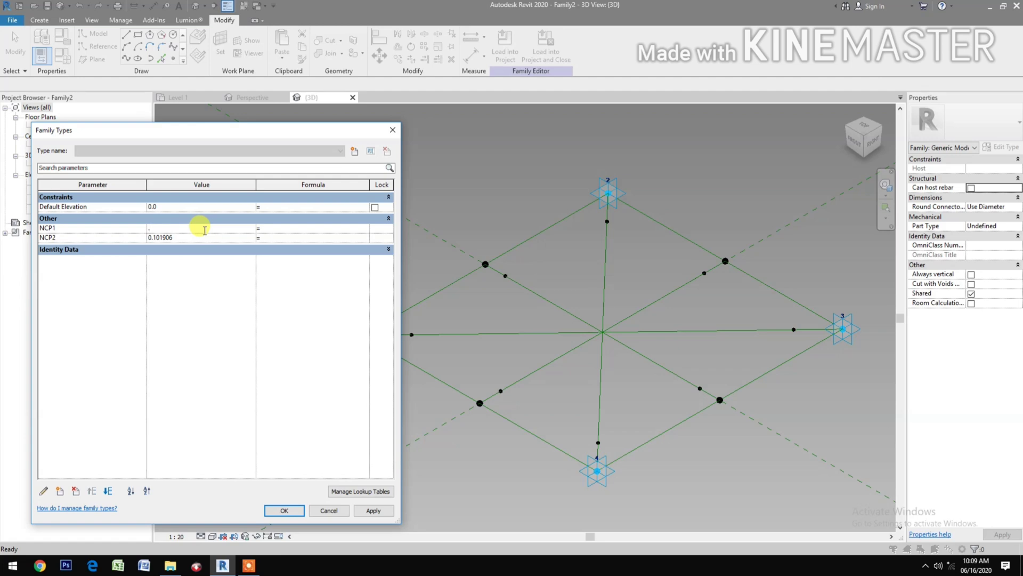
pyautogui.write('.2')
pyautogui.click(373, 510)
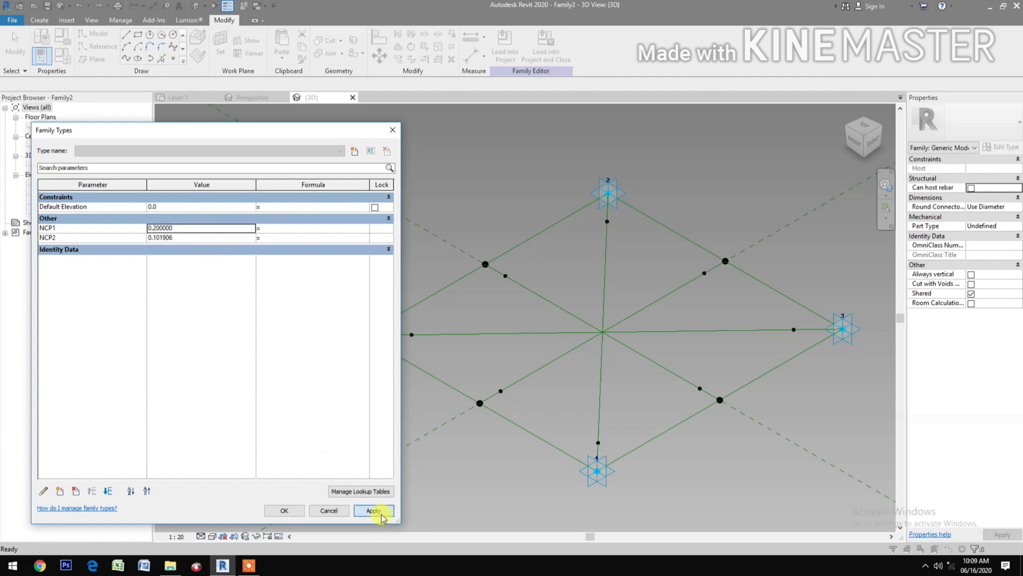
pyautogui.click(209, 226)
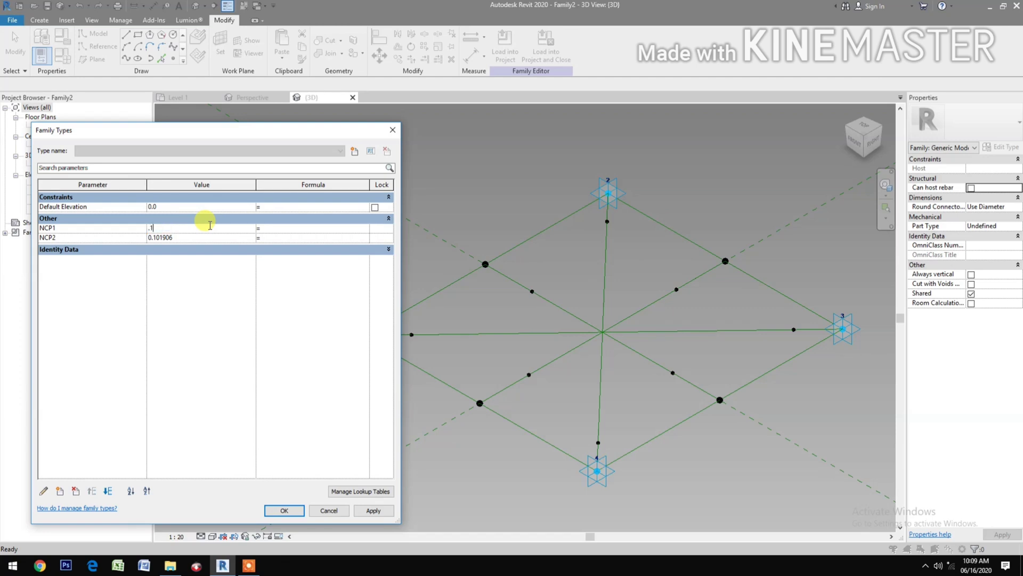
pyautogui.write('.15')
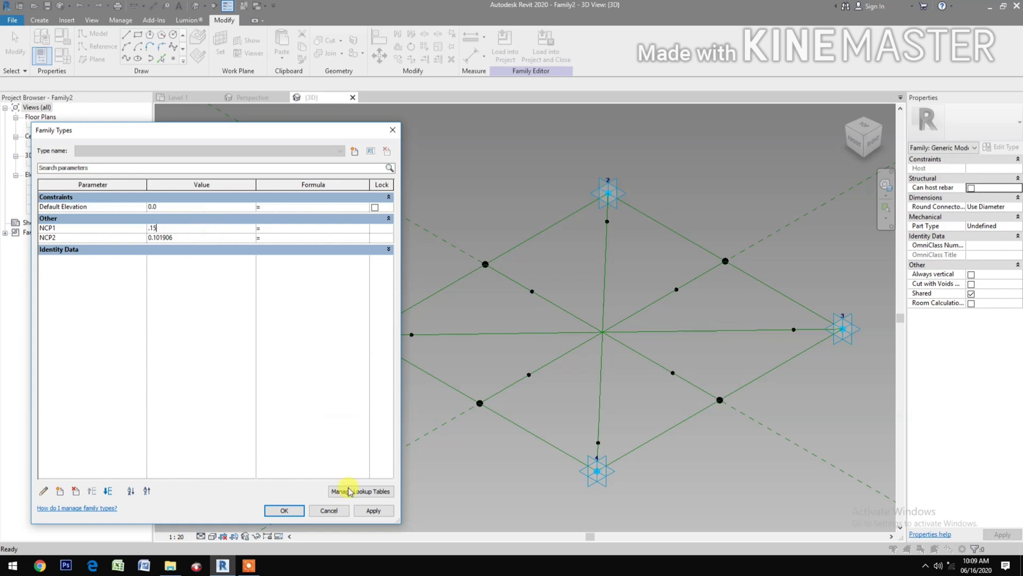
pyautogui.click(382, 510)
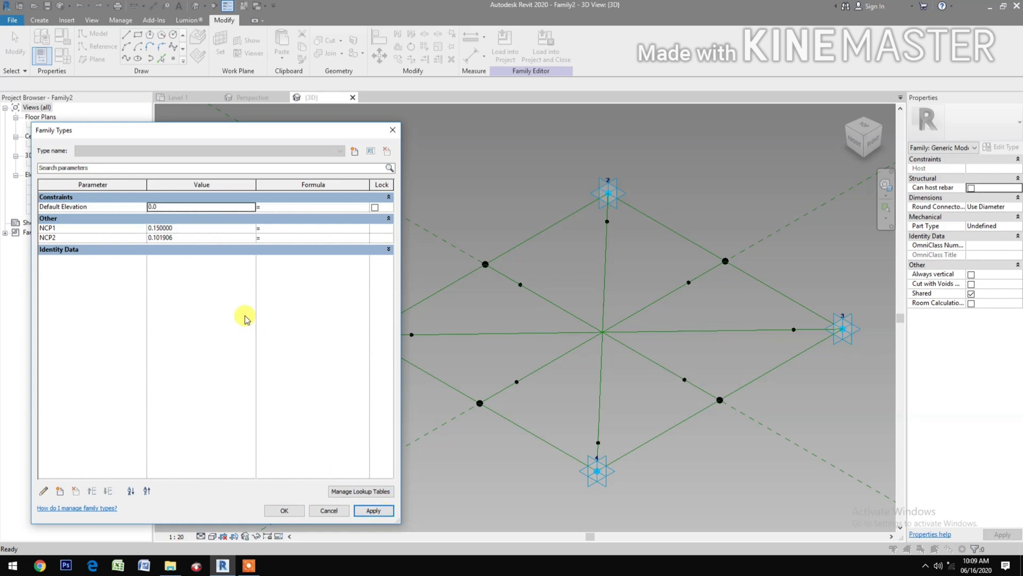
pyautogui.click(195, 239)
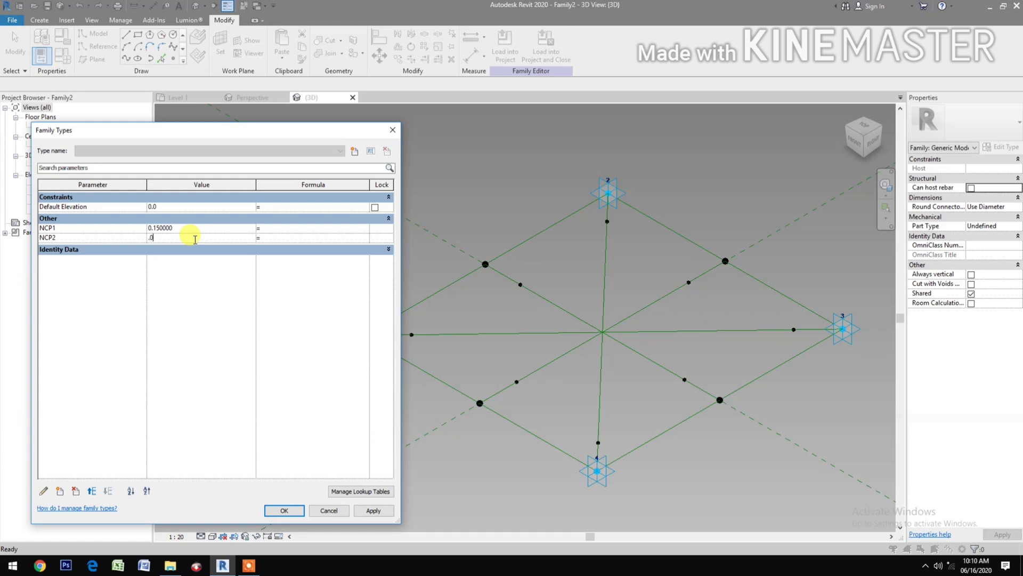
pyautogui.click(379, 513)
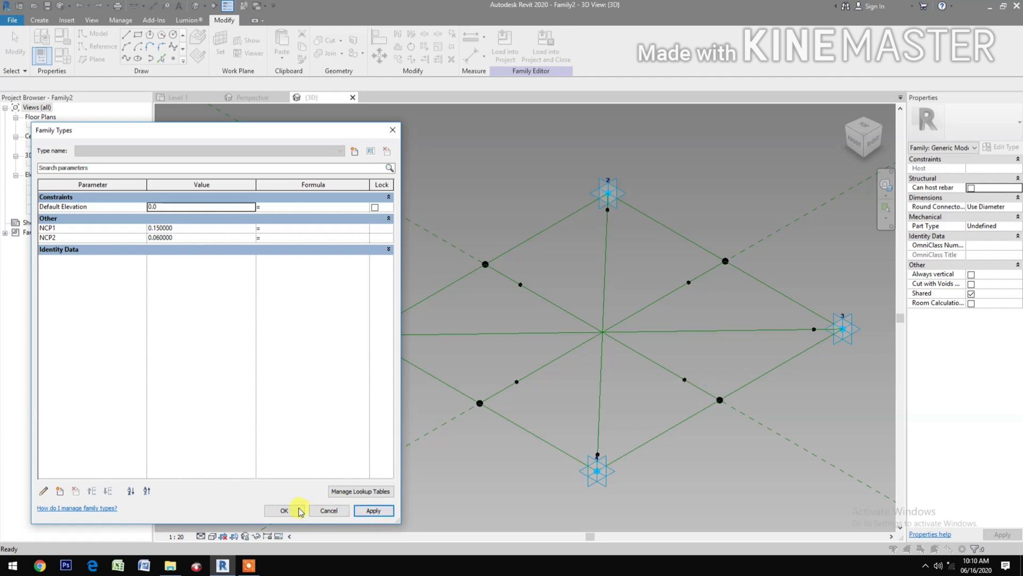
pyautogui.click(297, 510)
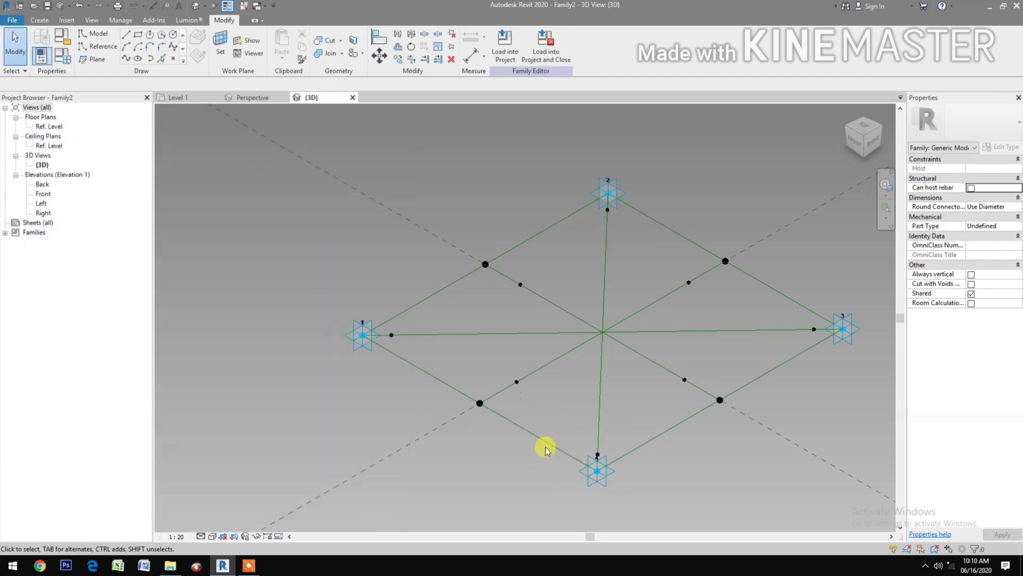
# Draw a curved reference line through the three hosted points along the lower-left edge.
pyautogui.click(391, 335)
pyautogui.keyDown('ctrl'); pyautogui.click(517, 382); pyautogui.keyUp('ctrl')
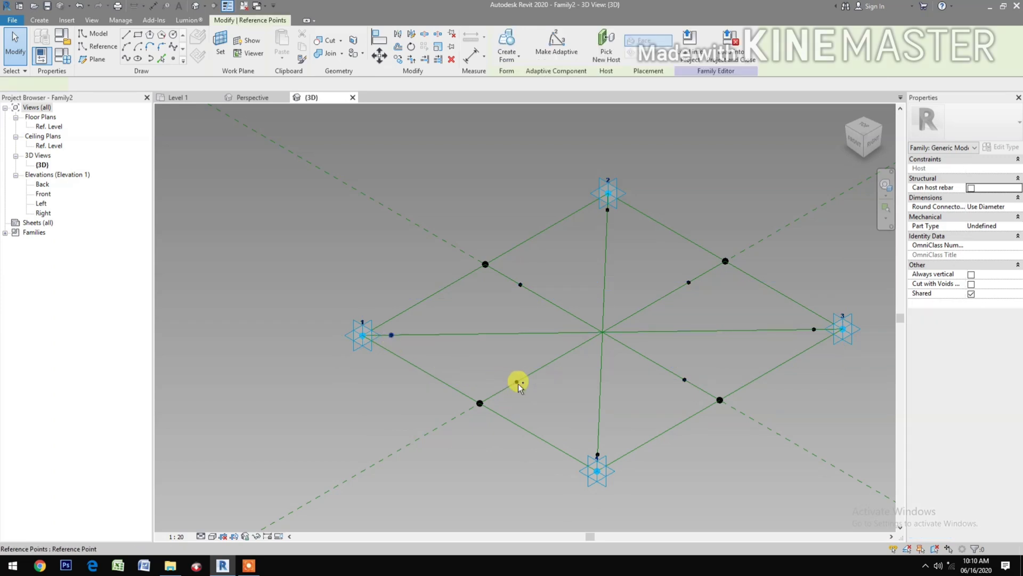
pyautogui.keyDown('ctrl'); pyautogui.click(598, 457); pyautogui.keyUp('ctrl')
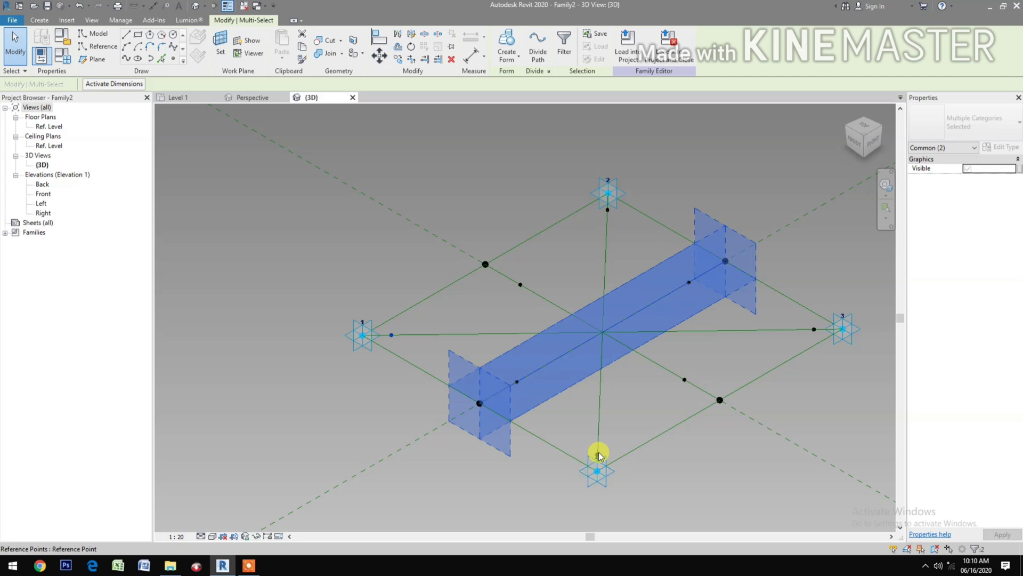
pyautogui.keyDown('ctrl'); pyautogui.click(598, 455); pyautogui.keyUp('ctrl')
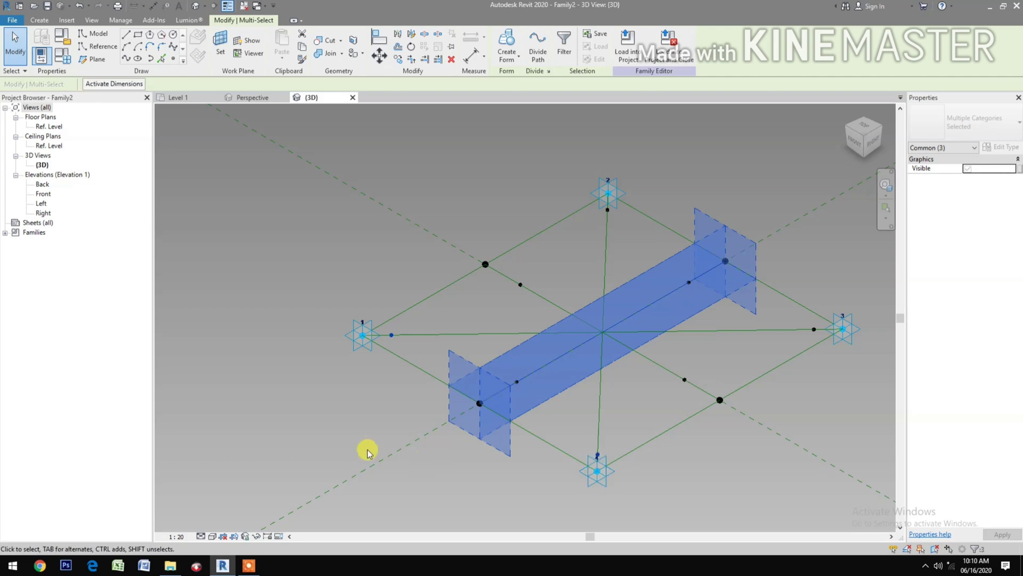
pyautogui.click(450, 468)
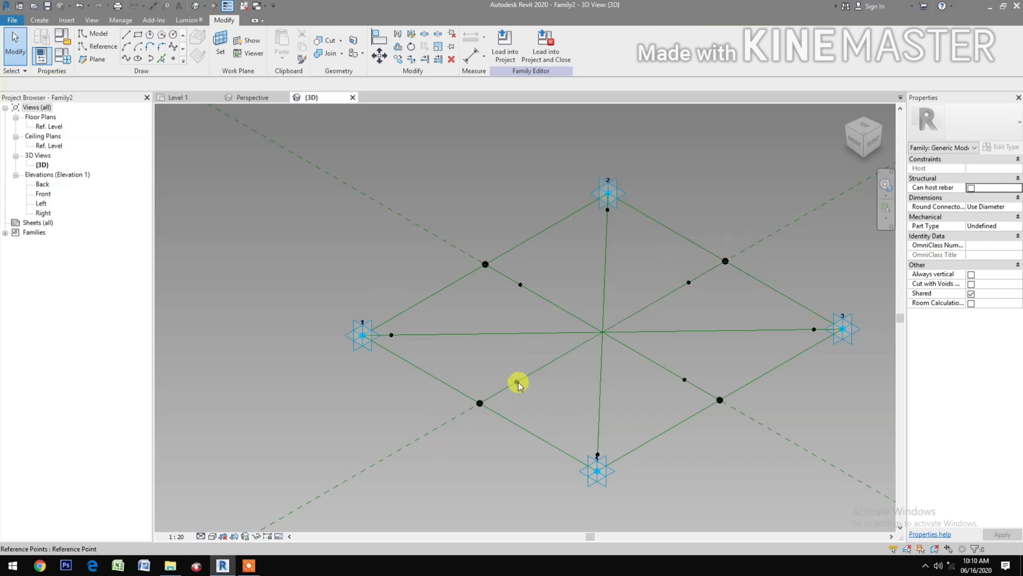
pyautogui.click(597, 454)
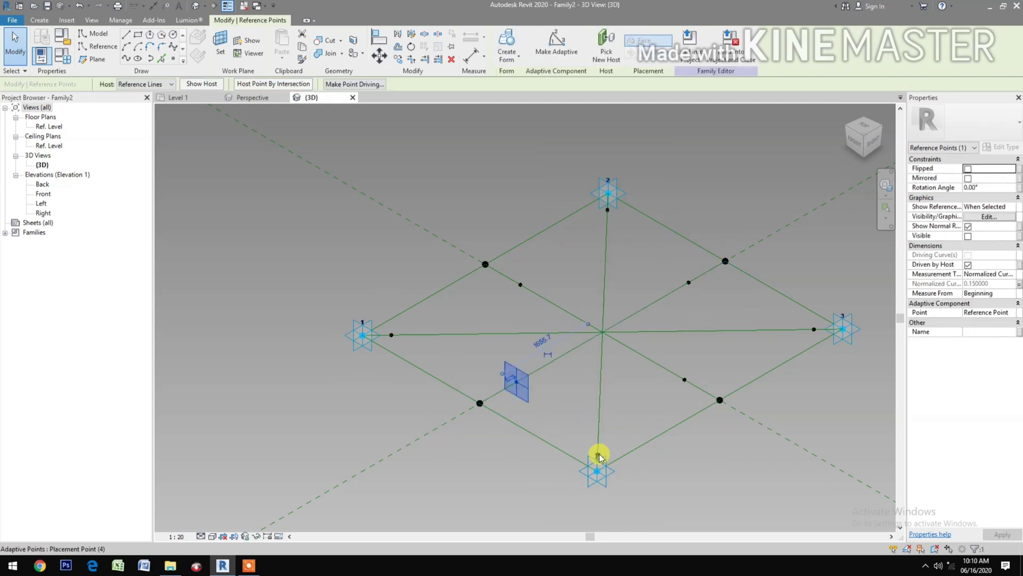
pyautogui.keyDown('ctrl'); pyautogui.click(393, 336); pyautogui.keyUp('ctrl')
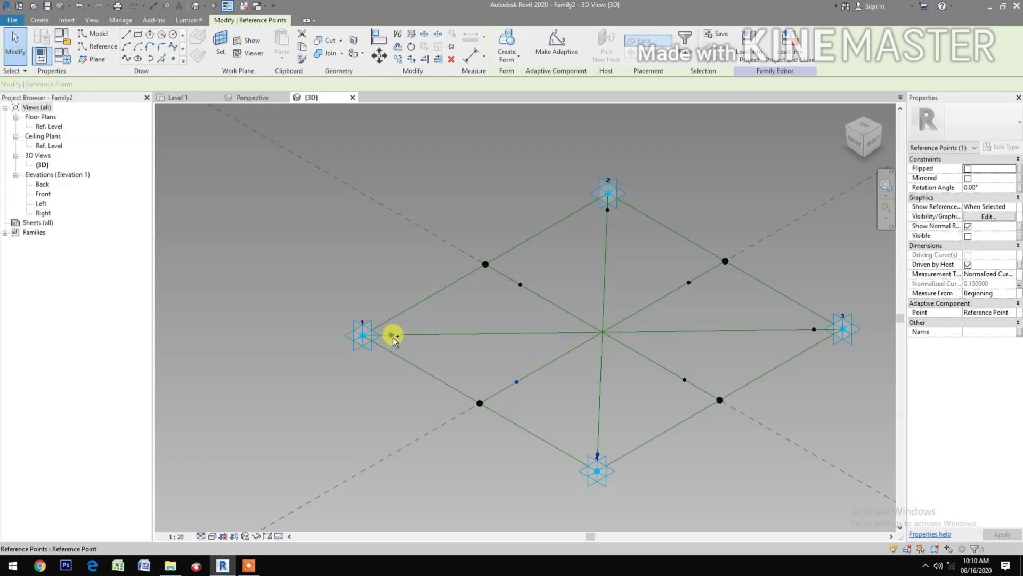
pyautogui.keyDown('ctrl'); pyautogui.click(392, 336); pyautogui.keyUp('ctrl')
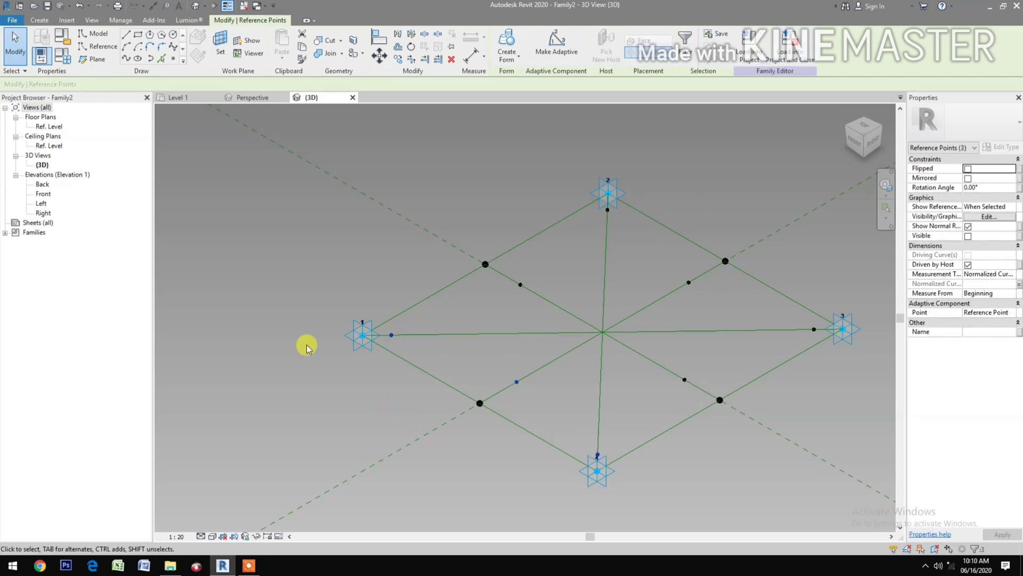
pyautogui.click(126, 58)
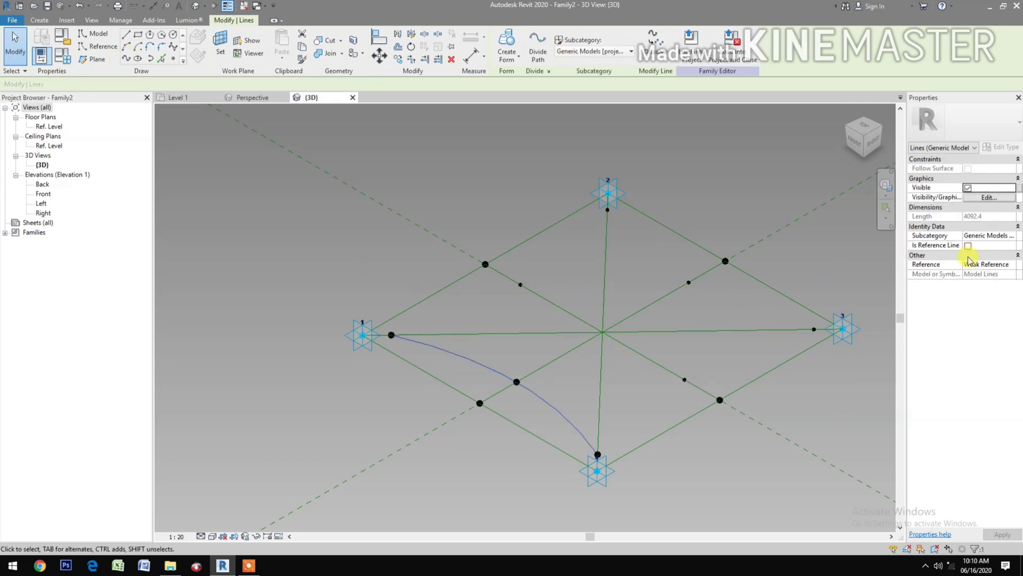
pyautogui.click(968, 246)
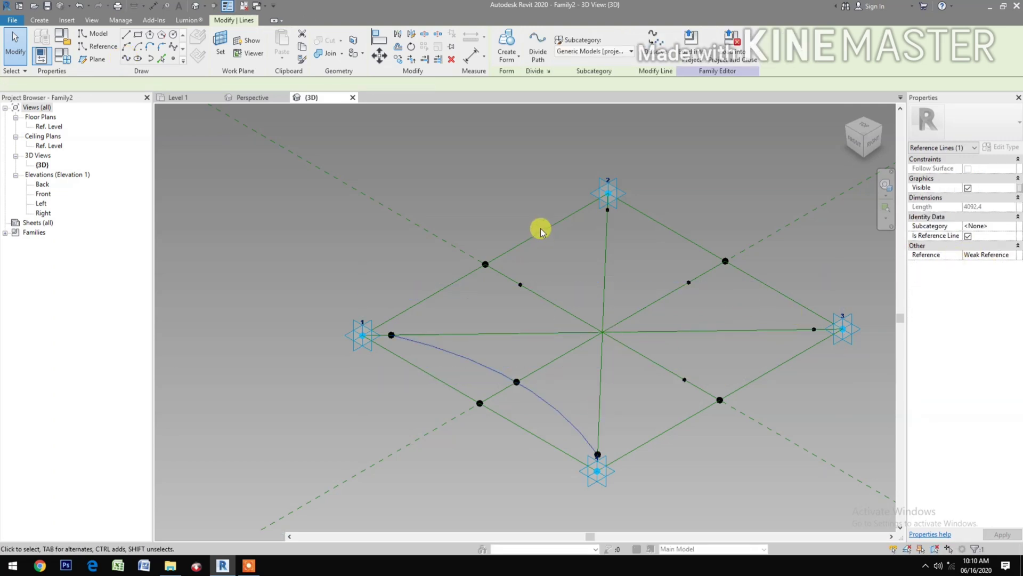
pyautogui.press('Escape')
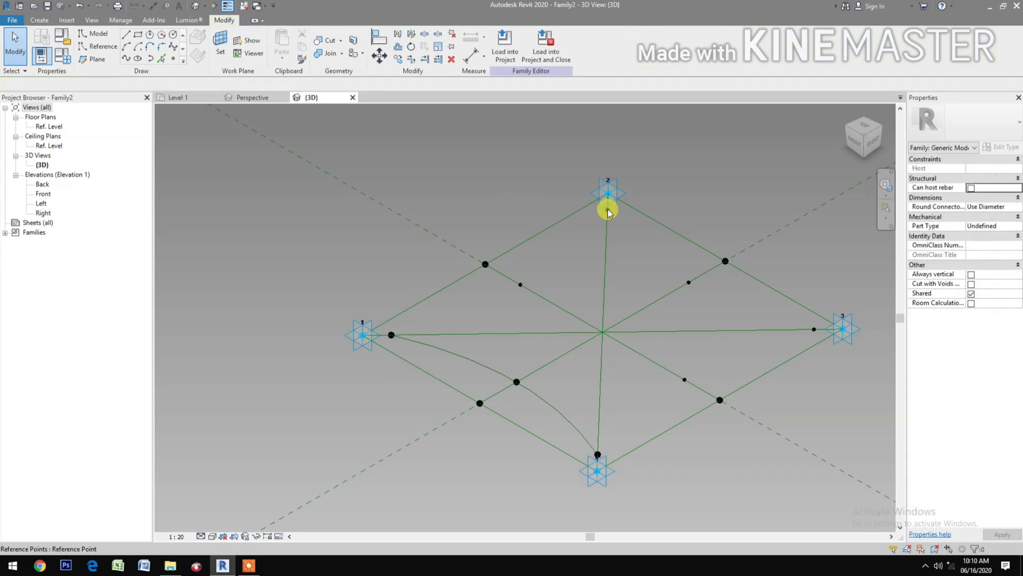
# Draw a second curved reference line through three hosted points along the upper-right edge.
pyautogui.click(689, 283)
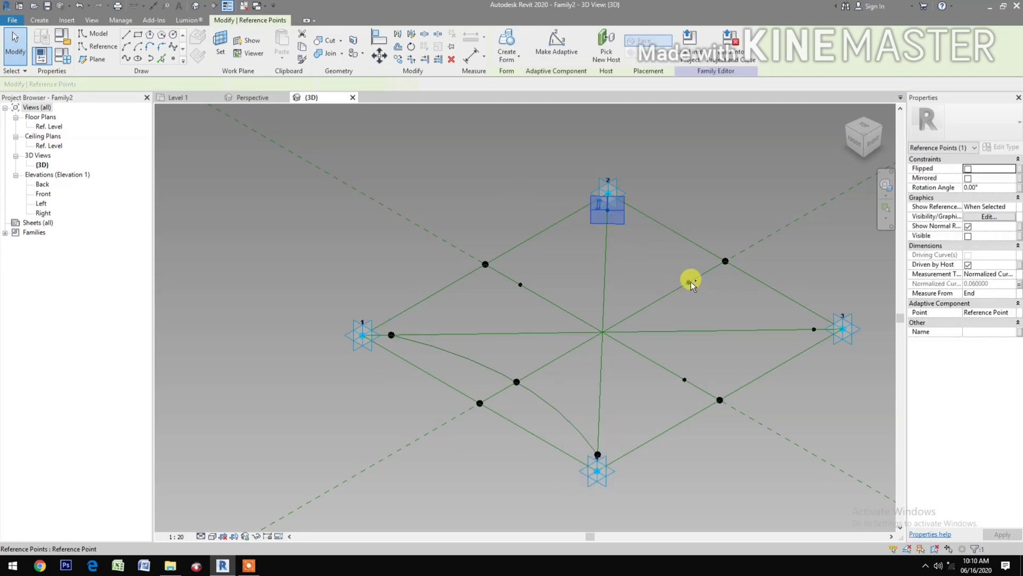
pyautogui.keyDown('ctrl'); pyautogui.click(815, 328); pyautogui.keyUp('ctrl')
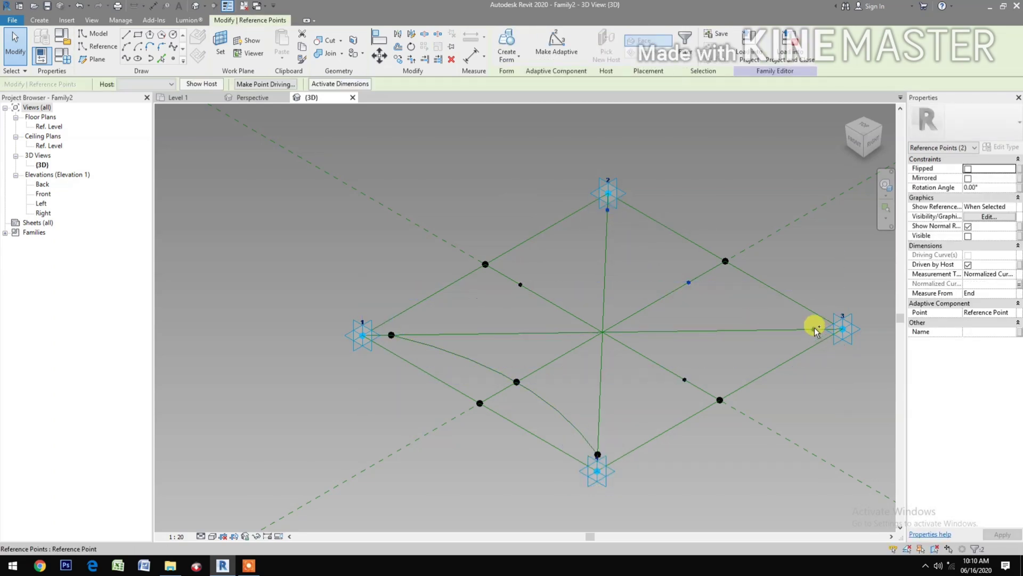
pyautogui.keyDown('ctrl'); pyautogui.click(520, 285); pyautogui.keyUp('ctrl')
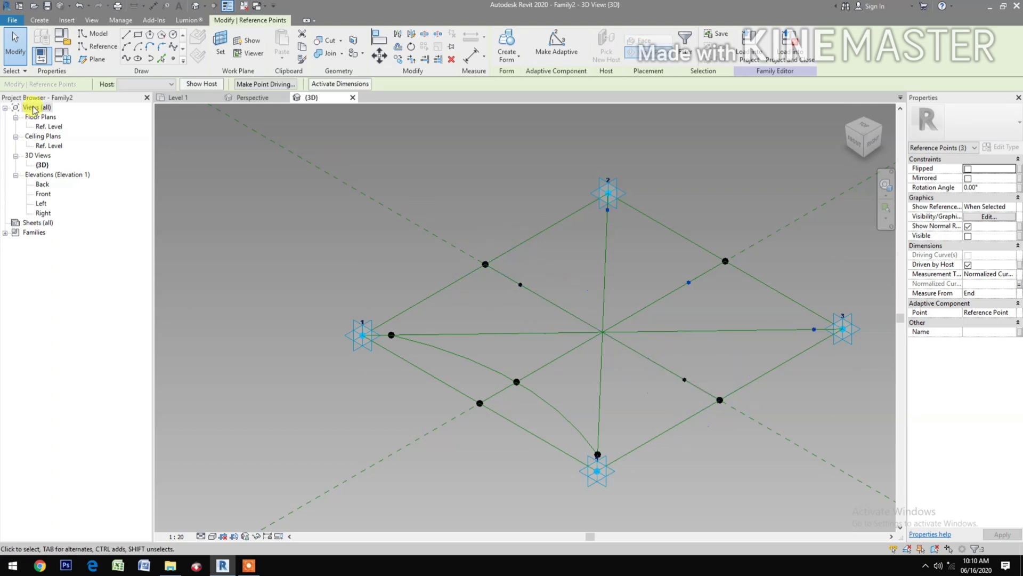
pyautogui.click(127, 58)
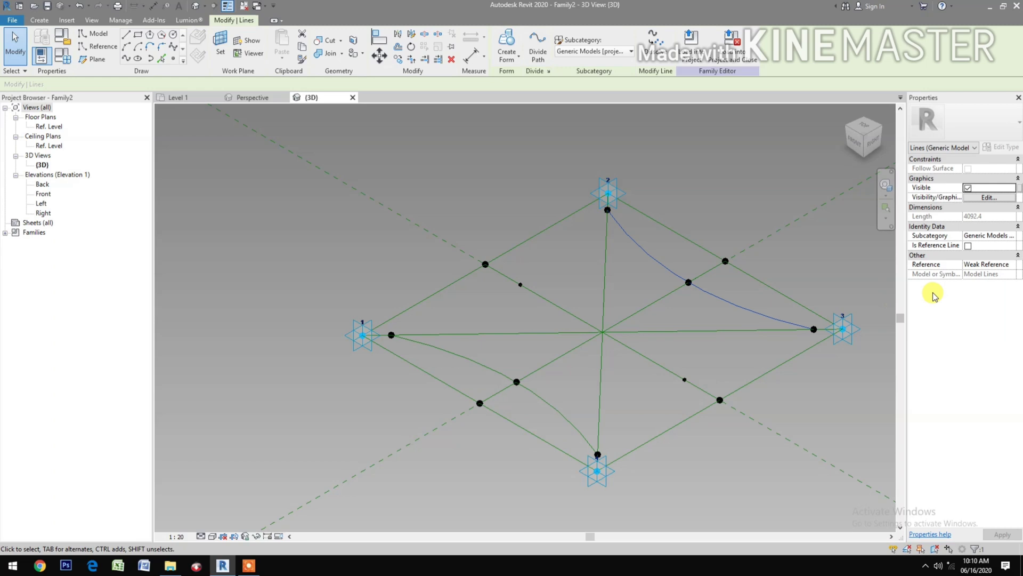
pyautogui.click(969, 246)
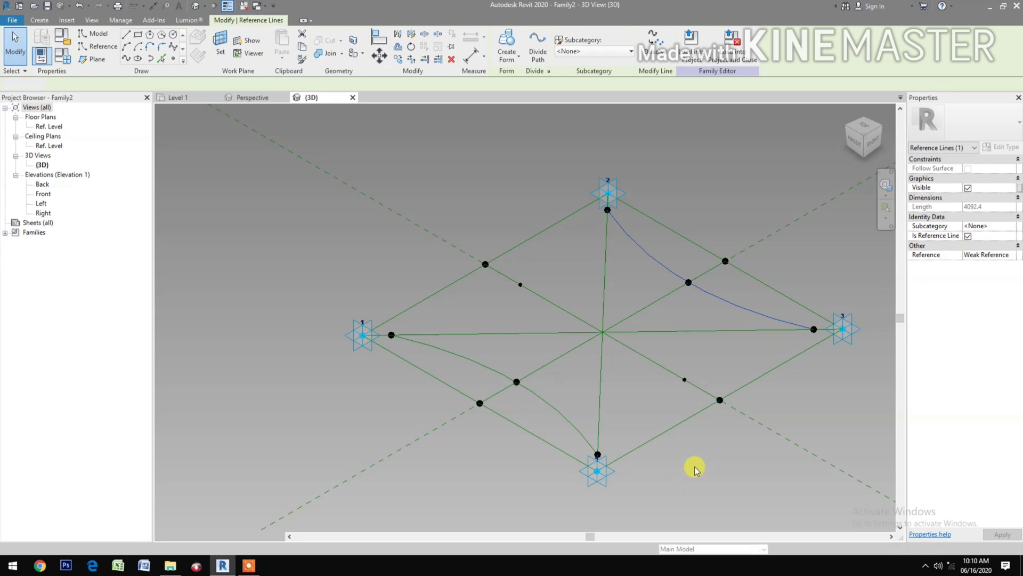
pyautogui.click(672, 453)
pyautogui.click(525, 284)
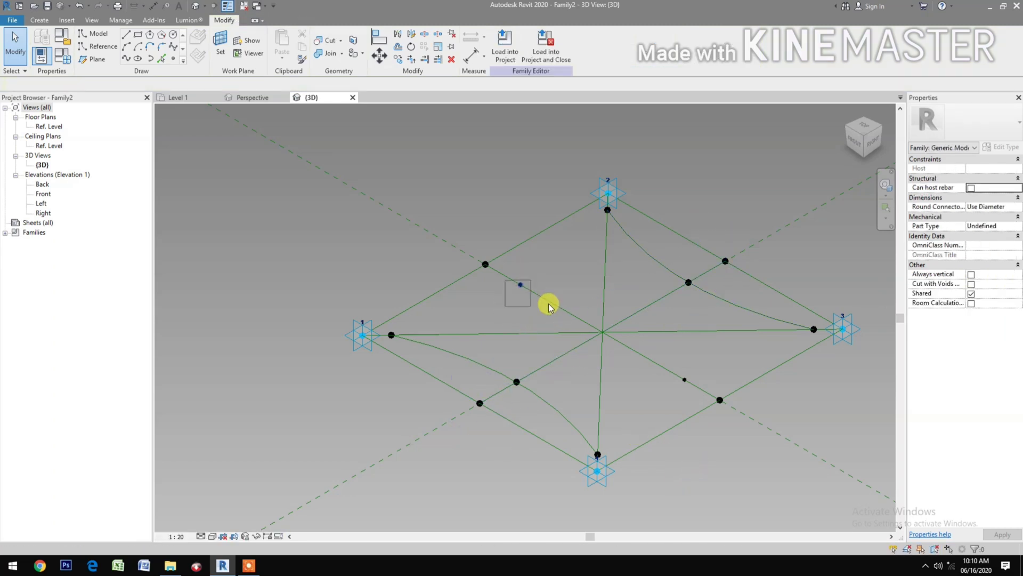
# Join two opposite hosted points with a diagonal reference spline.
pyautogui.keyDown('ctrl'); pyautogui.click(698, 376); pyautogui.keyUp('ctrl')
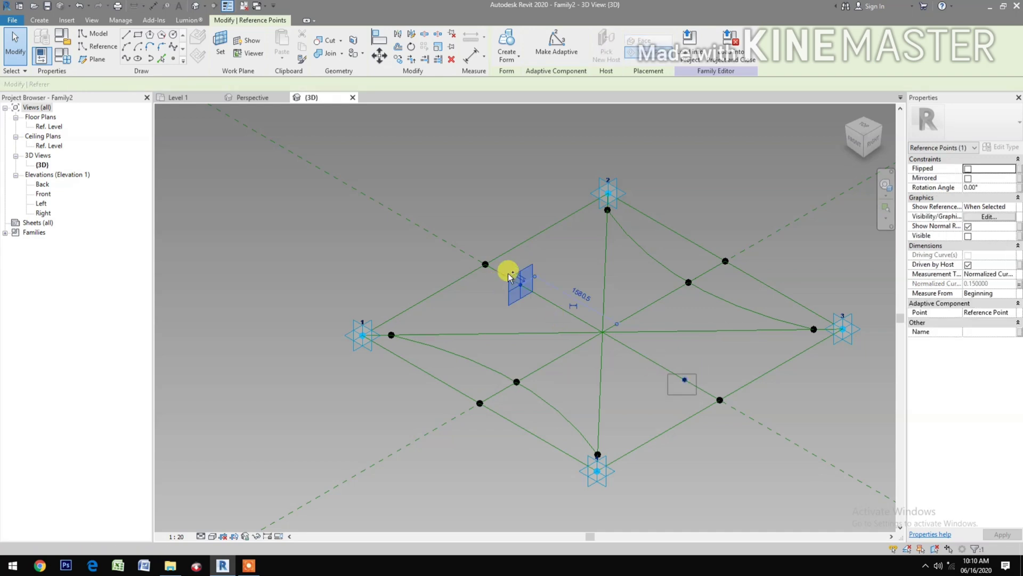
pyautogui.click(126, 59)
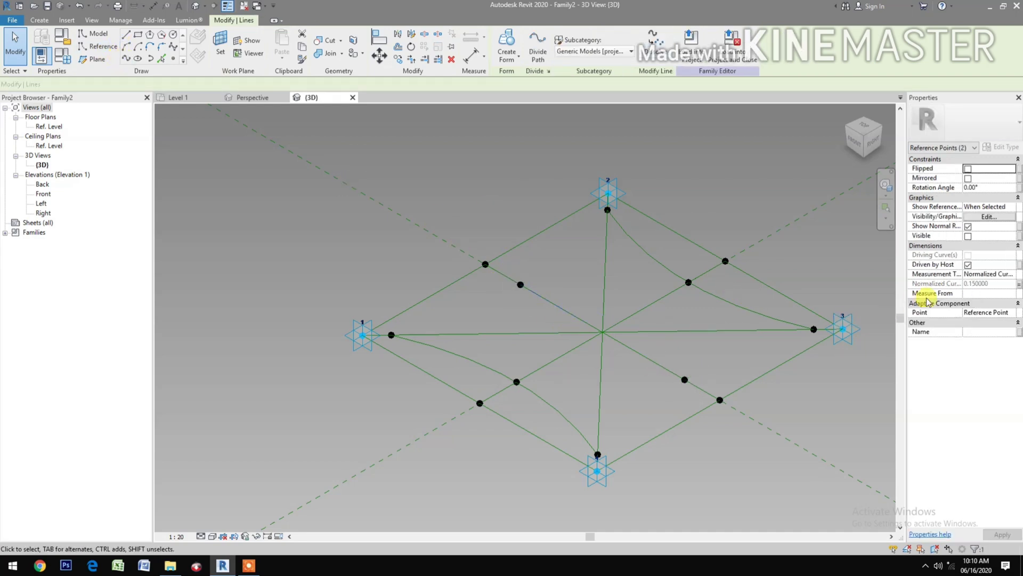
pyautogui.click(968, 245)
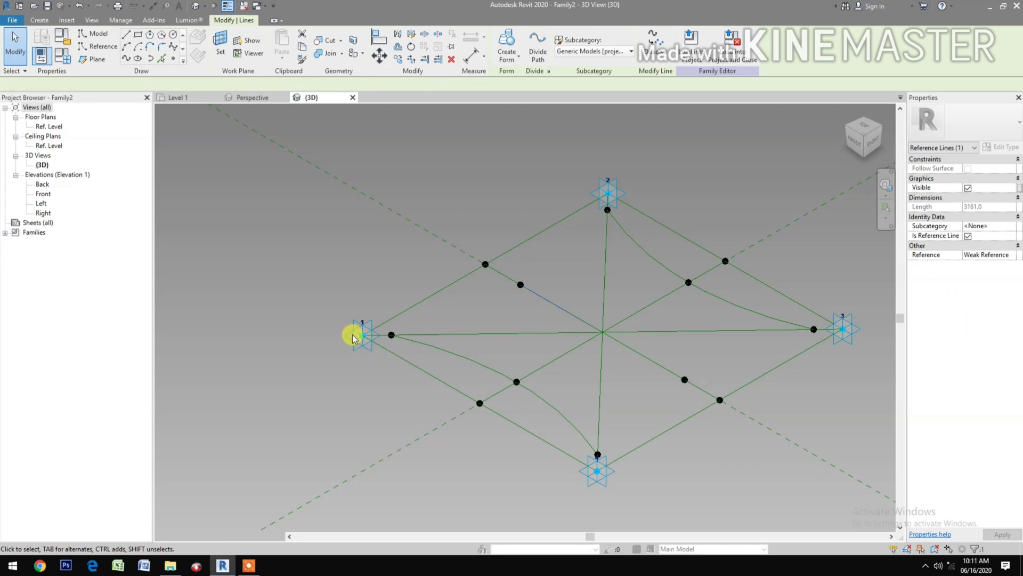
# Create a surface form from the diagonal and curved reference lines.
pyautogui.click(394, 291)
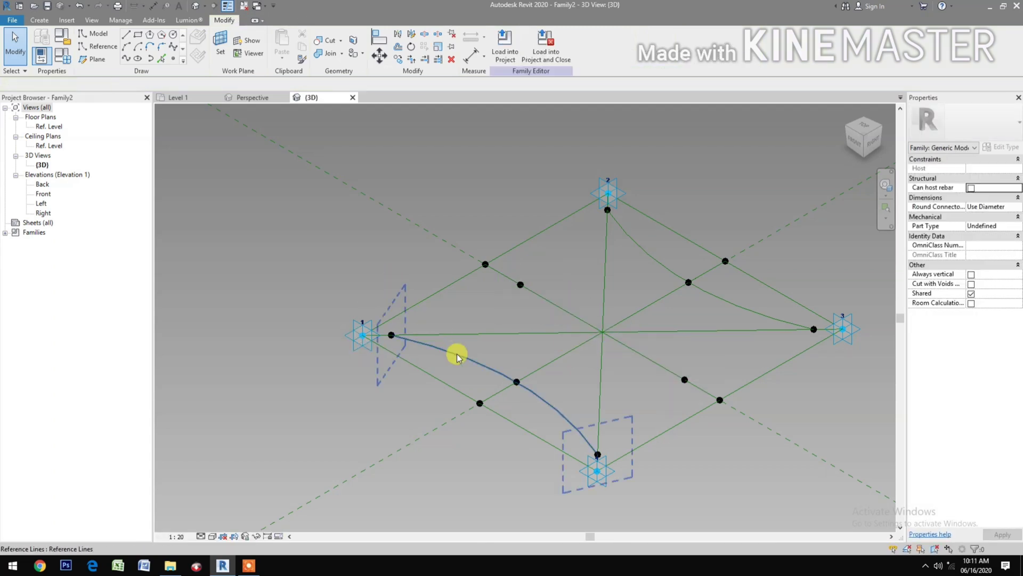
pyautogui.click(557, 305)
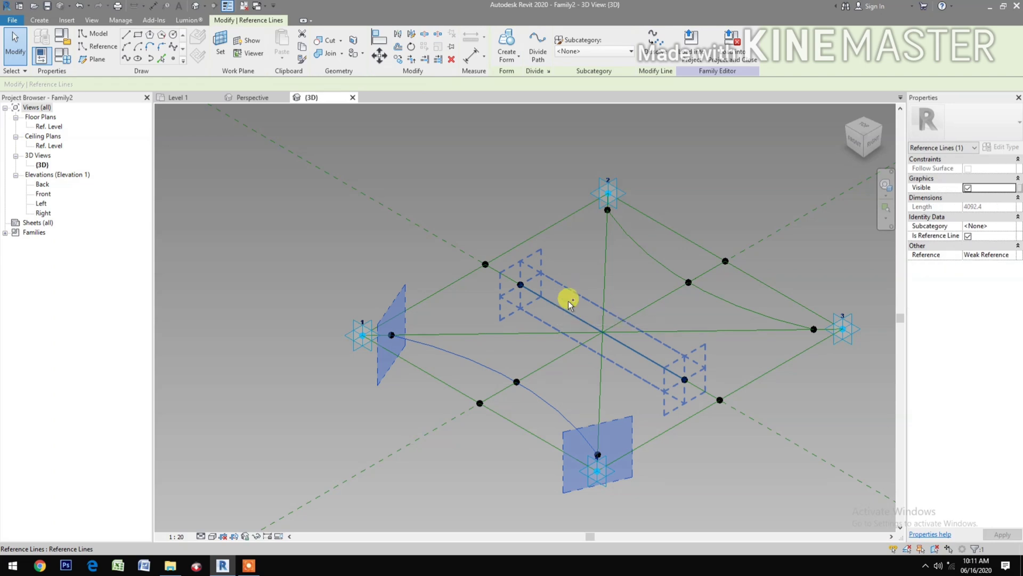
pyautogui.keyDown('ctrl'); pyautogui.click(647, 256); pyautogui.keyUp('ctrl')
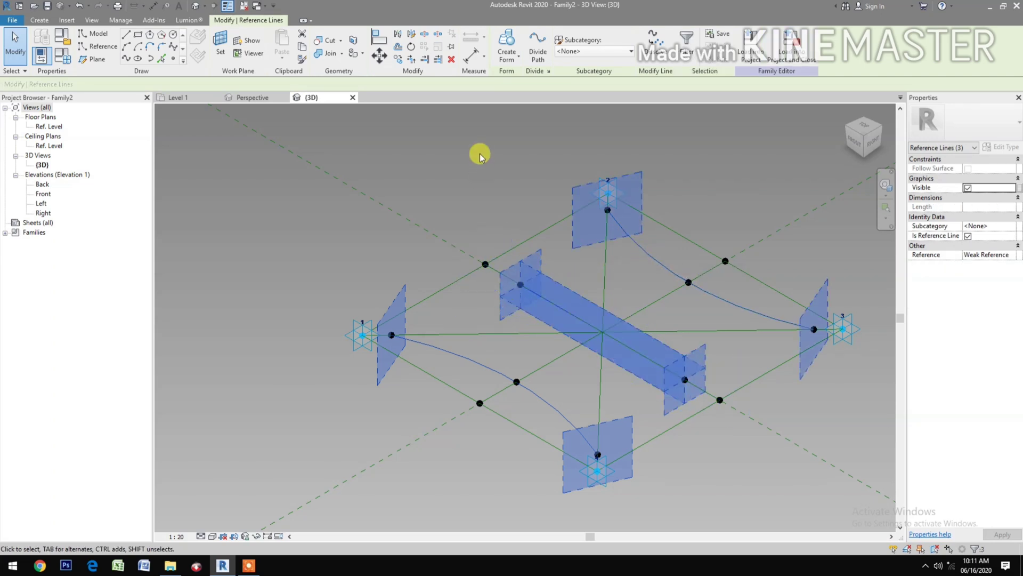
pyautogui.click(501, 45)
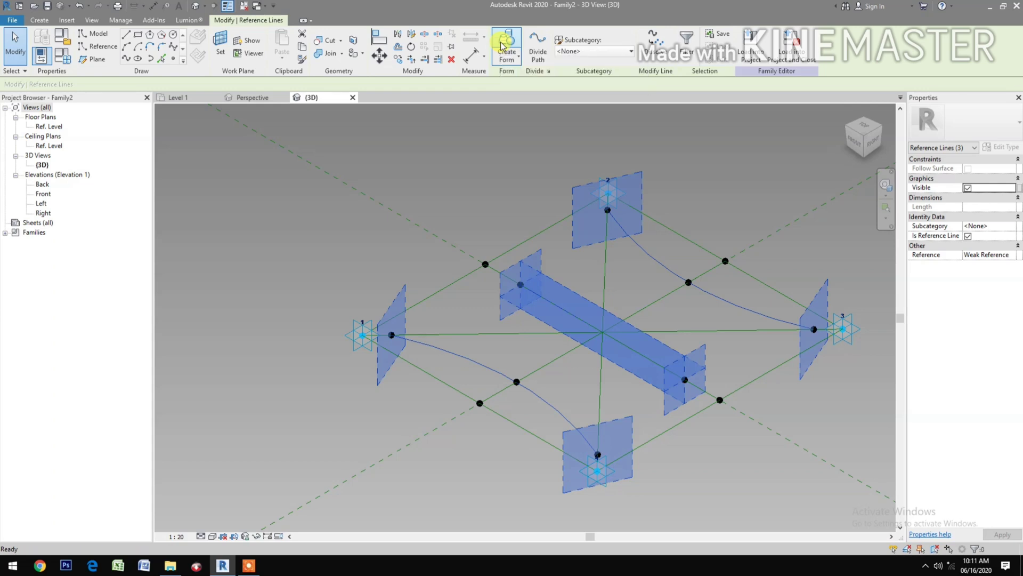
pyautogui.click(548, 149)
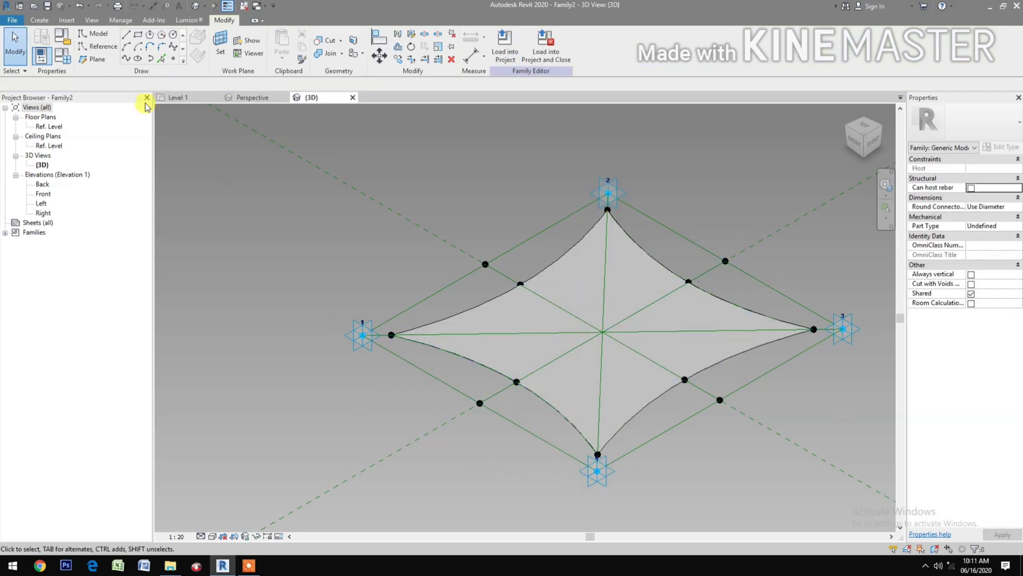
# Set NCP2 to 0.09 after 0.5 fails to regenerate and 0.05 is tried.
pyautogui.click(68, 59)
pyautogui.click(215, 237)
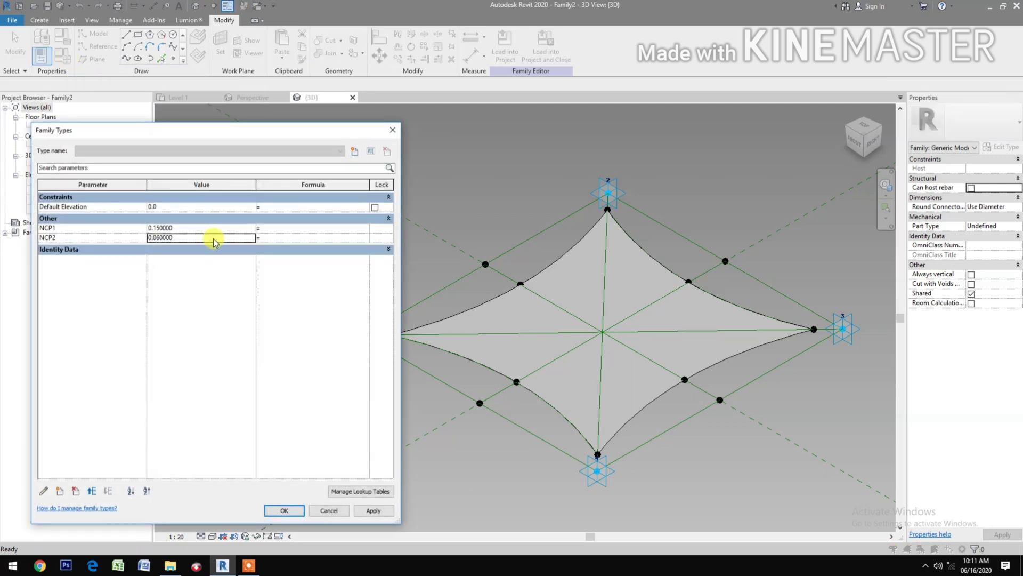
pyautogui.write('0.5')
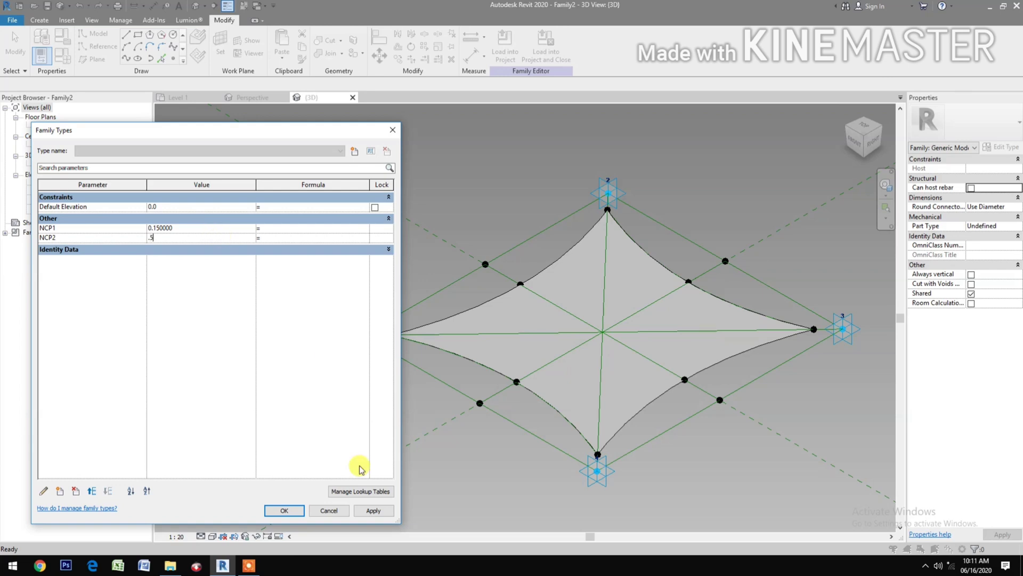
pyautogui.click(374, 511)
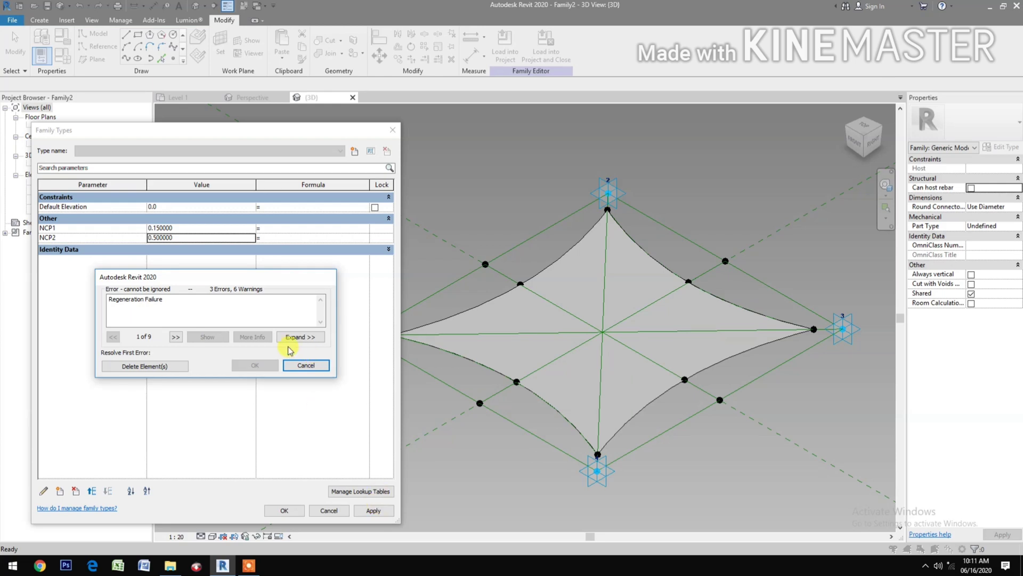
pyautogui.click(305, 365)
pyautogui.click(195, 238)
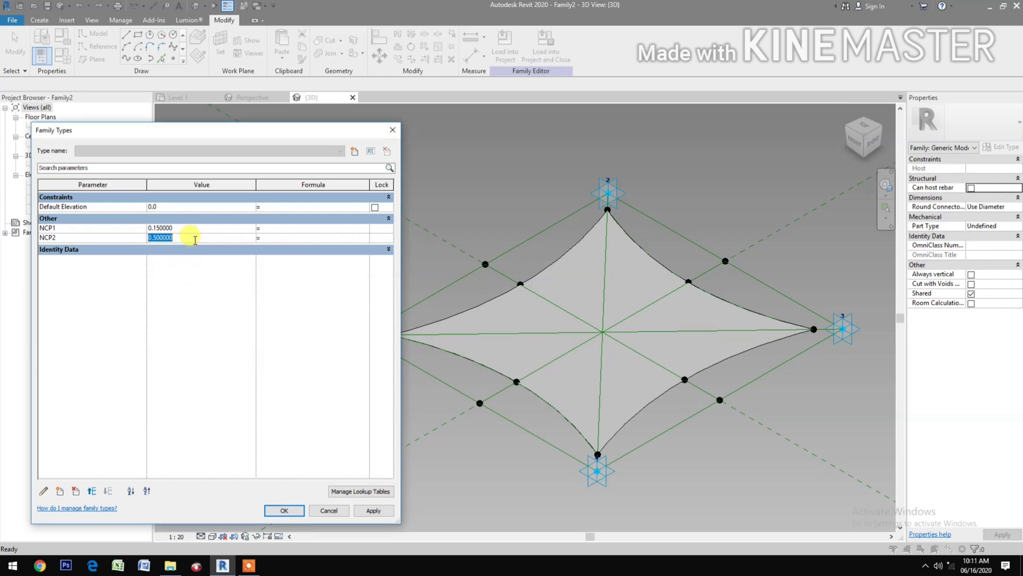
pyautogui.write('.05')
pyautogui.click(375, 510)
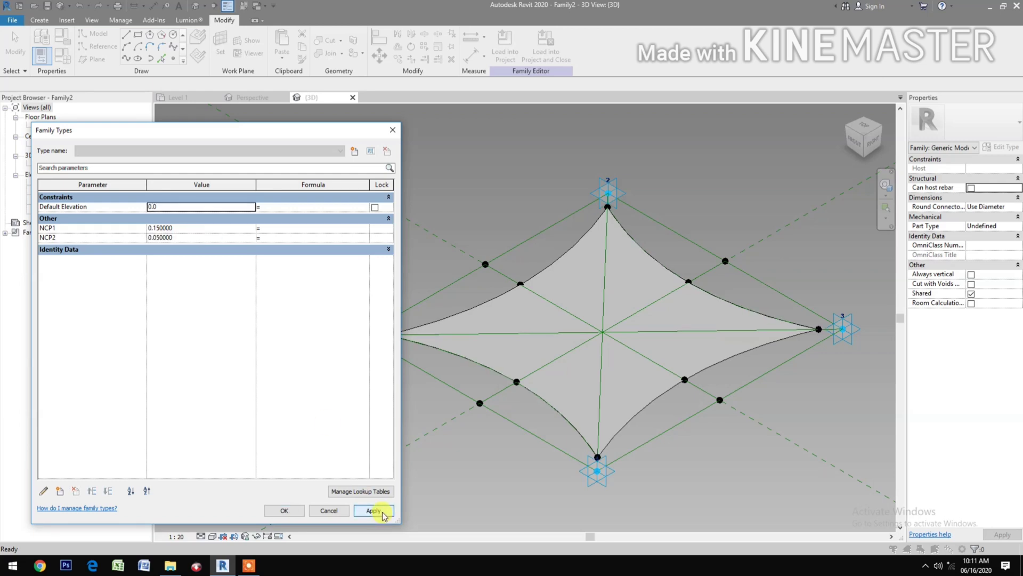
pyautogui.click(213, 238)
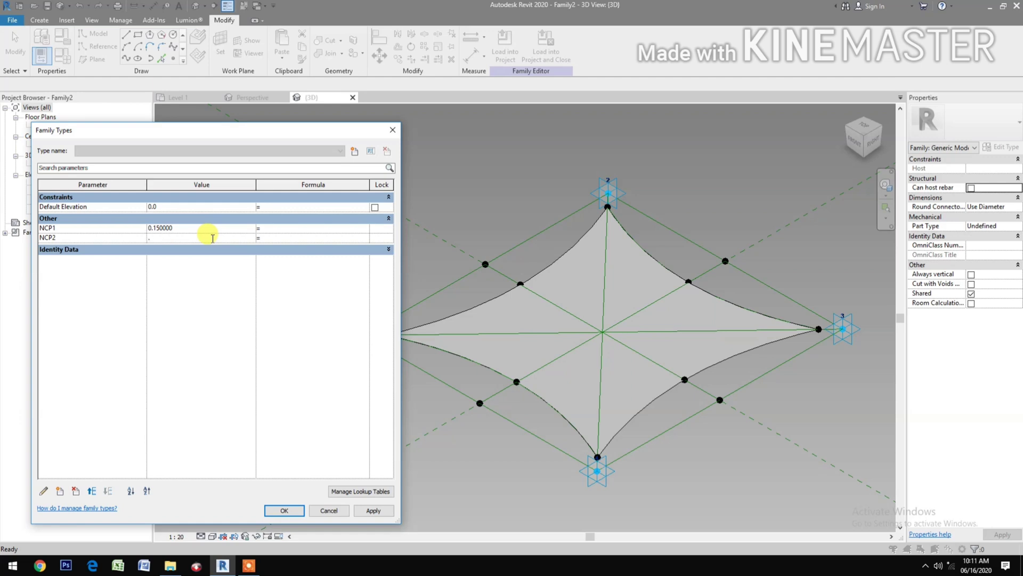
pyautogui.write('.09')
pyautogui.click(373, 513)
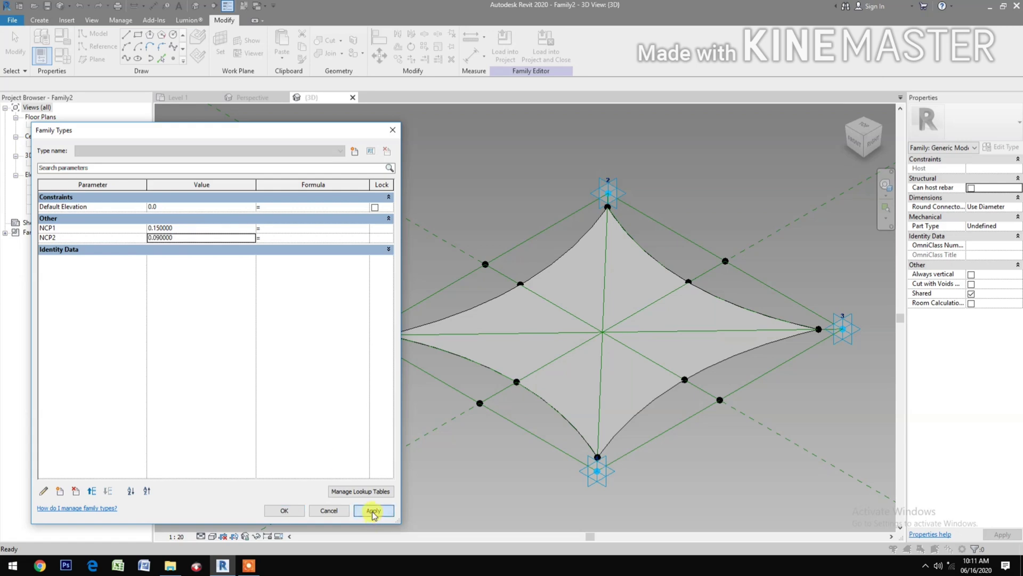
# Set NCP1 to 0.2 and close Family Types, keeping the deeper surface curves.
pyautogui.click(184, 230)
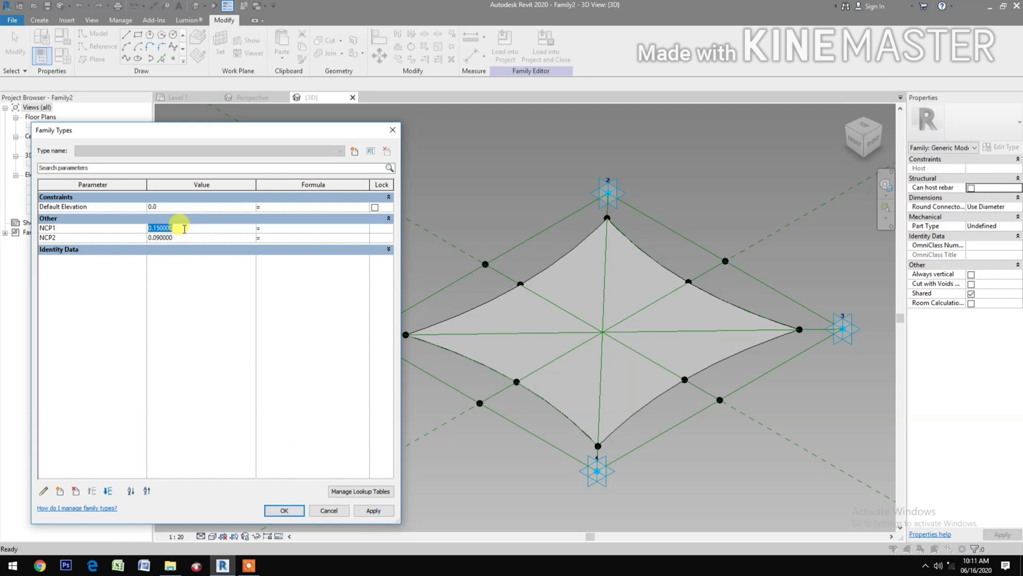
pyautogui.write('.2')
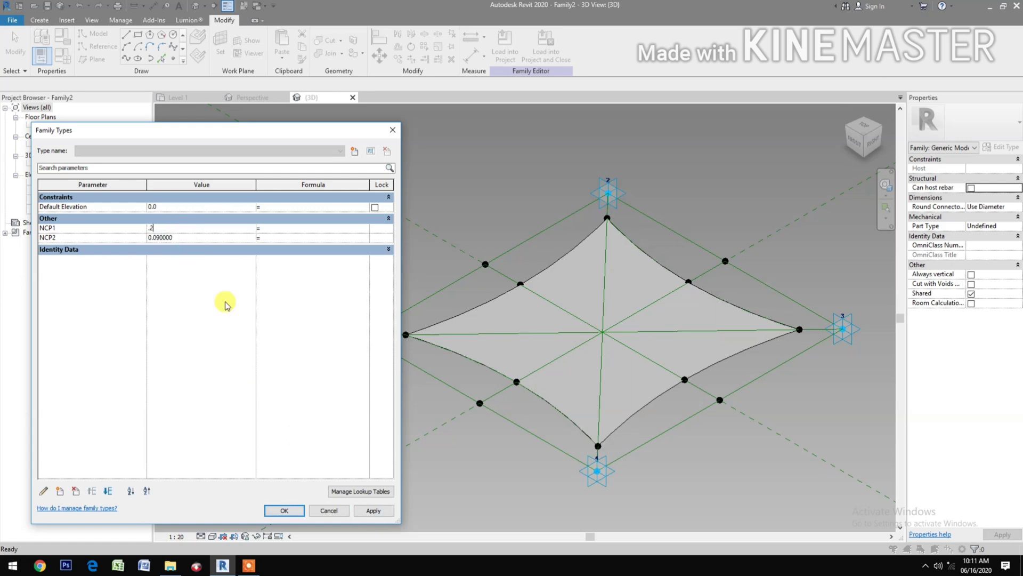
pyautogui.click(373, 511)
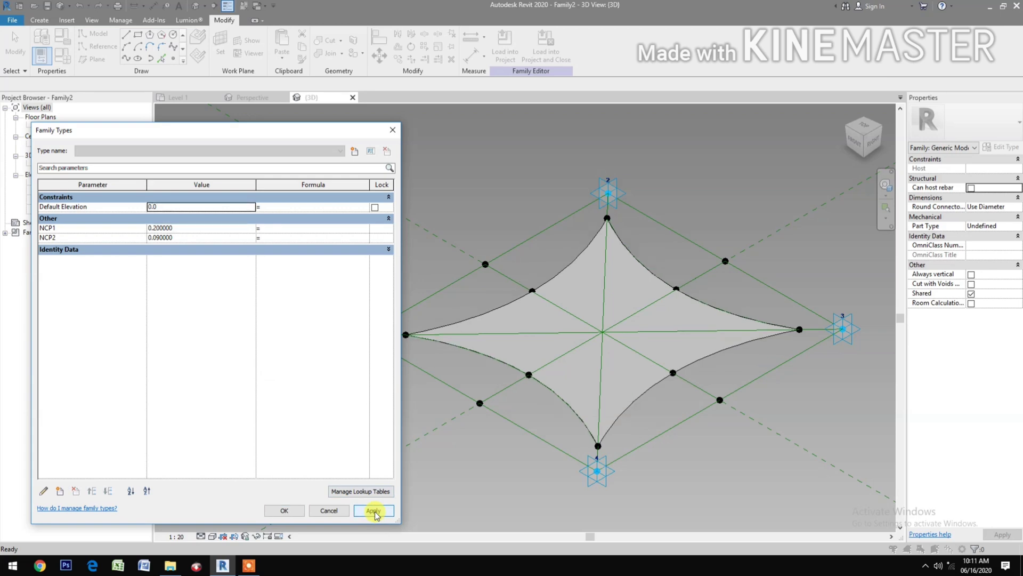
pyautogui.click(296, 510)
pyautogui.scroll(2, 456, 418)
pyautogui.moveTo(502, 411); pyautogui.dragTo(456, 413, button='middle')
pyautogui.scroll(-1, 425, 425)
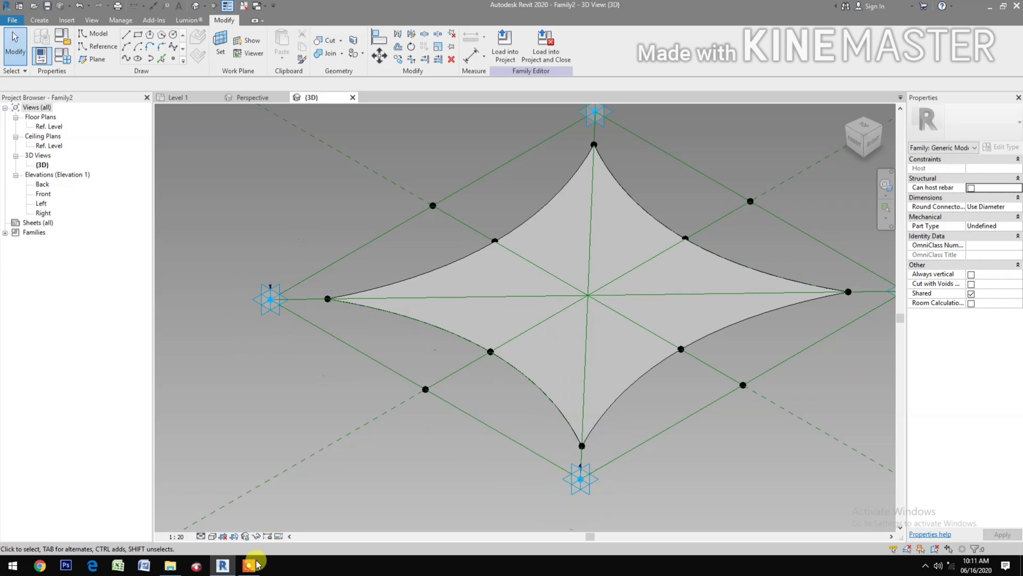
pyautogui.click(171, 566)
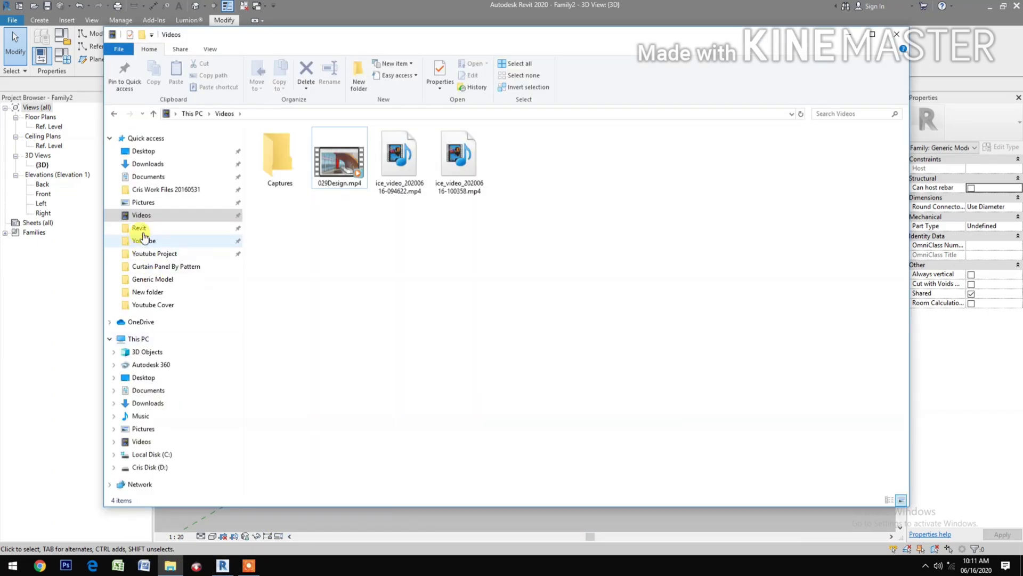
# Open Adaptive 2 Points Pipe 50.rfa from the work files' Generic Model folder.
pyautogui.click(153, 190)
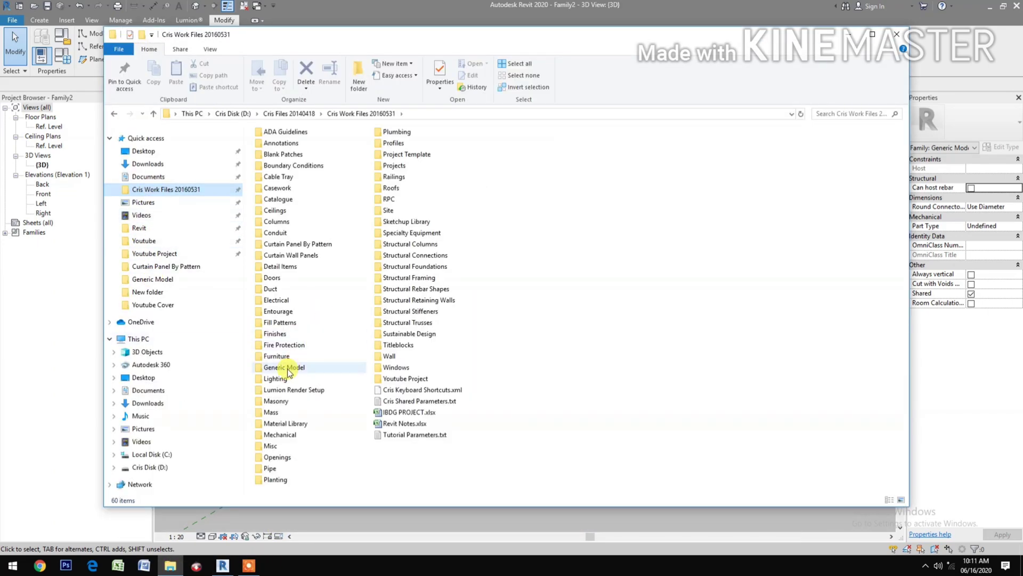
pyautogui.click(287, 366)
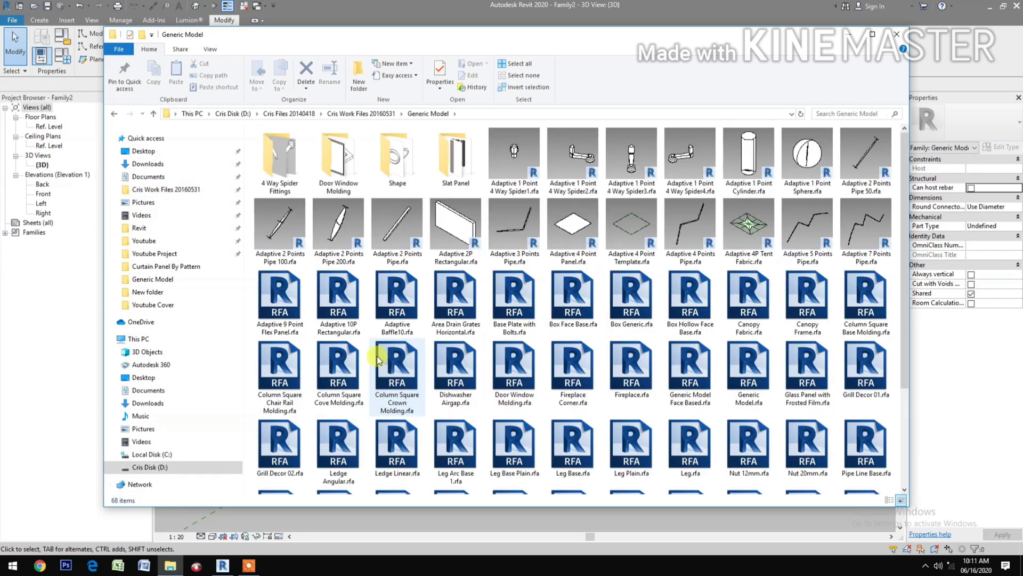
pyautogui.click(273, 223)
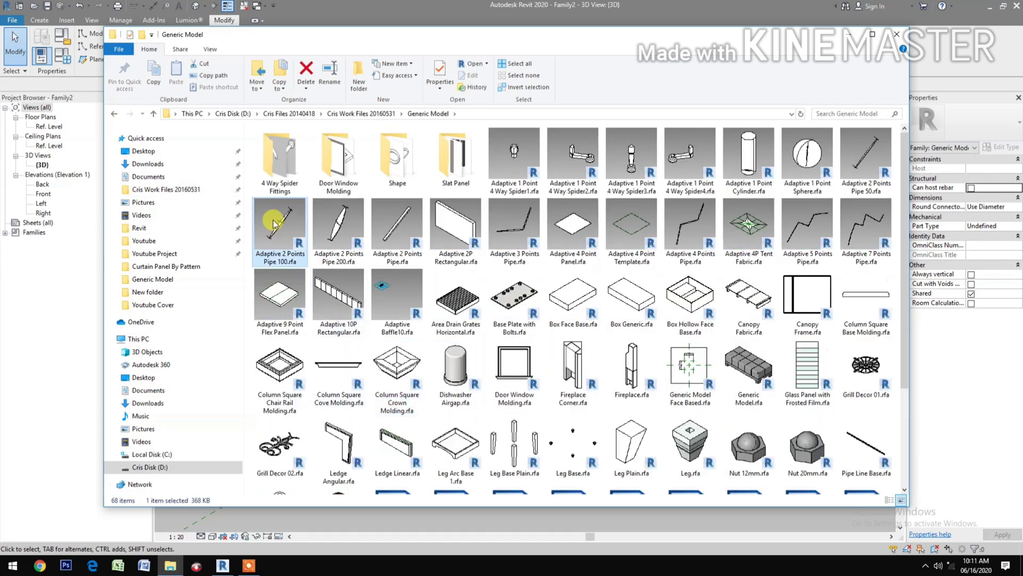
pyautogui.click(868, 163)
pyautogui.doubleClick(869, 160)
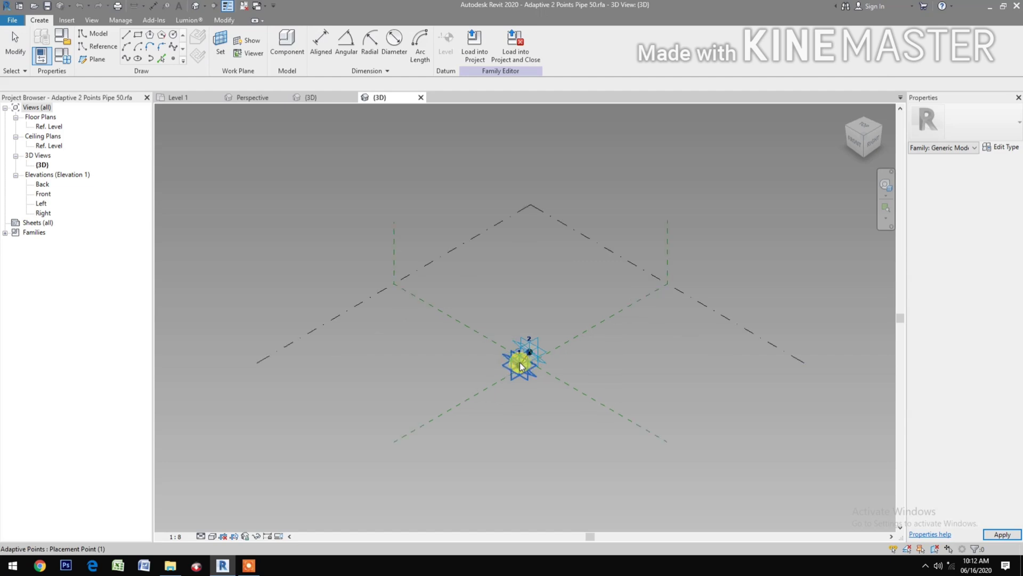
# Load the Adaptive 2 Points Pipe 50 family into Family2 only, leaving 330Design unticked.
pyautogui.scroll(4, 525, 366)
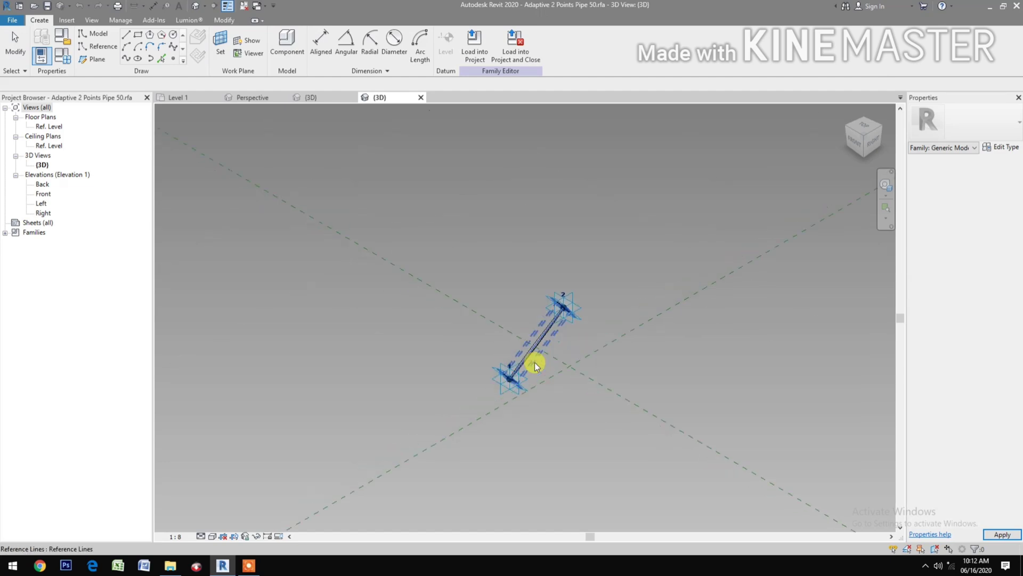
pyautogui.click(515, 52)
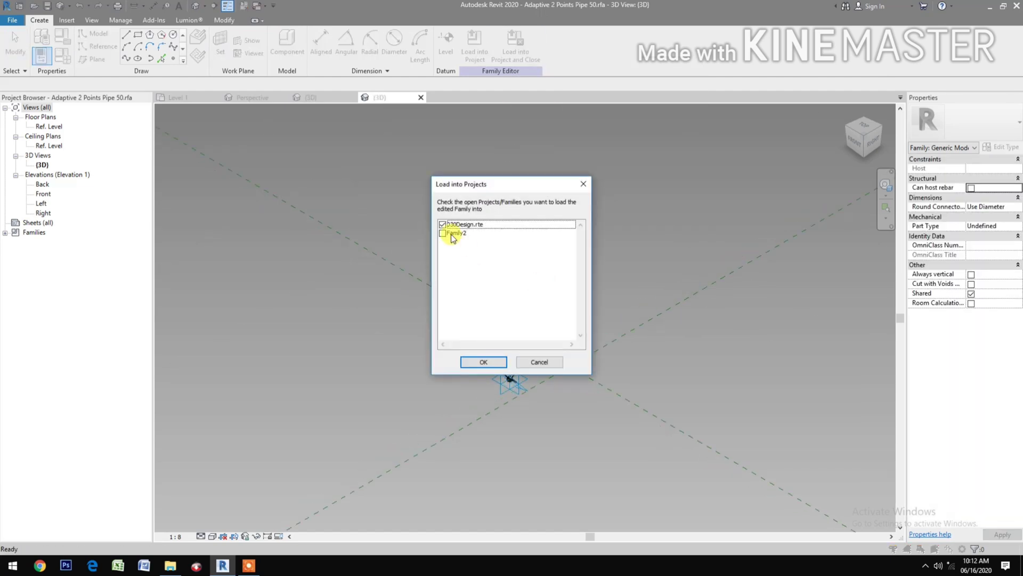
pyautogui.click(445, 234)
pyautogui.click(442, 225)
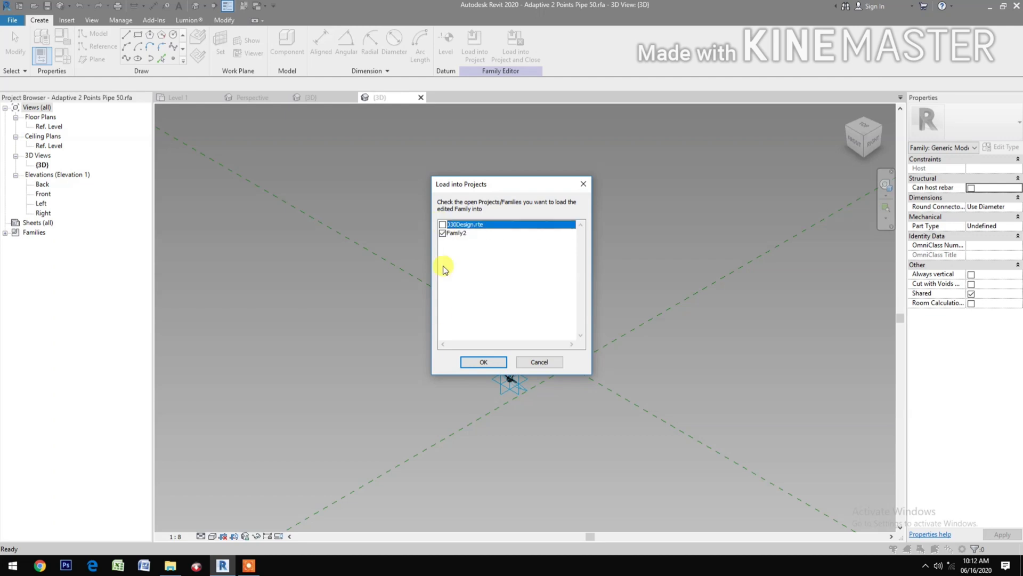
pyautogui.click(466, 362)
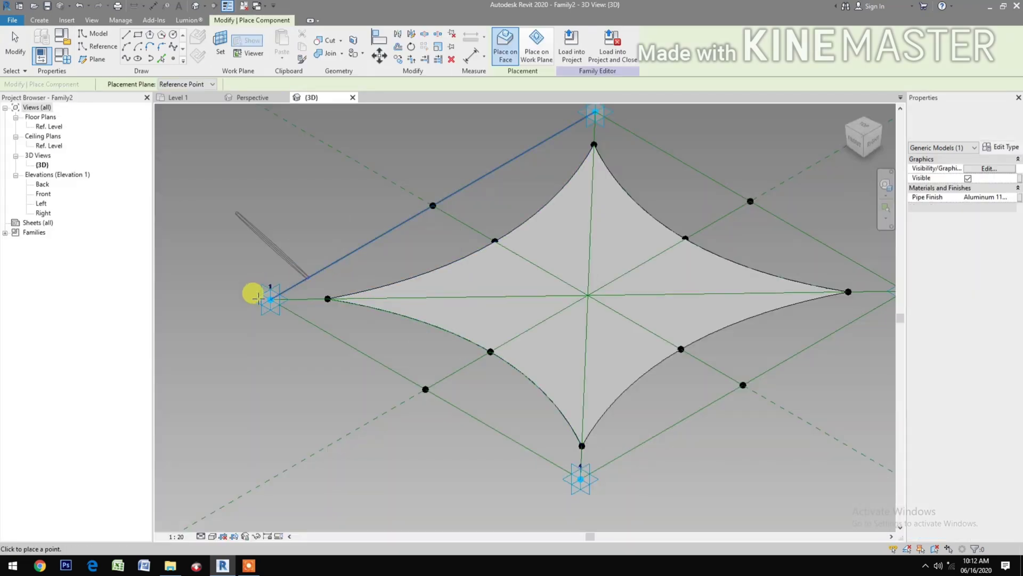
# Run pipes from the left and top corner adaptive points to their nearby surface tips.
pyautogui.scroll(5, 258, 297)
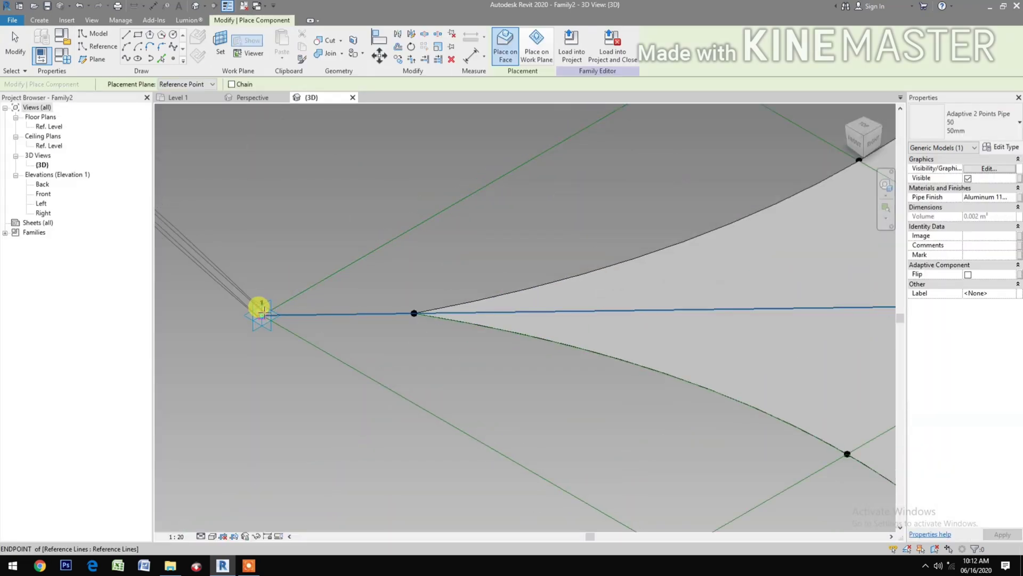
pyautogui.click(261, 313)
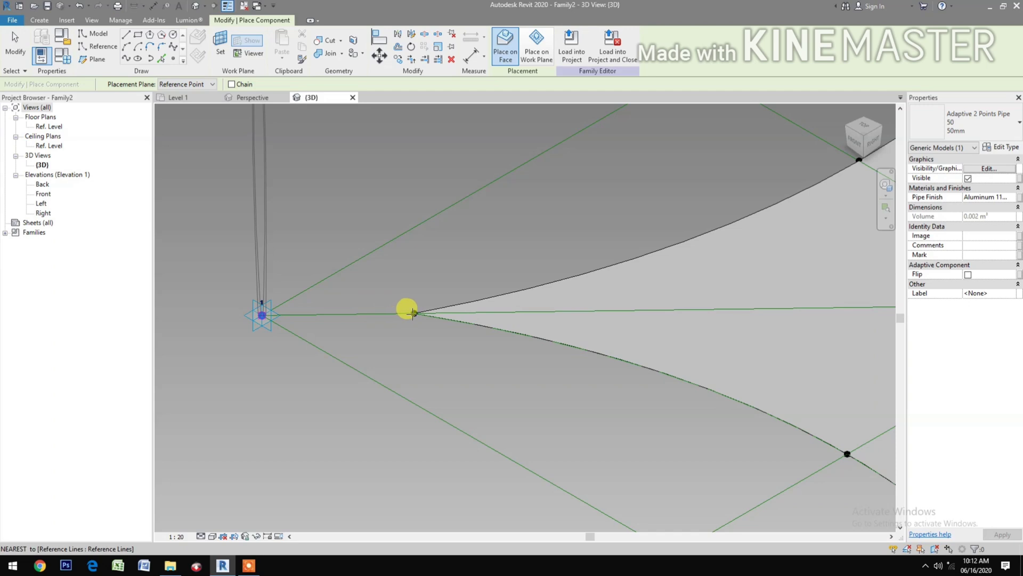
pyautogui.click(414, 313)
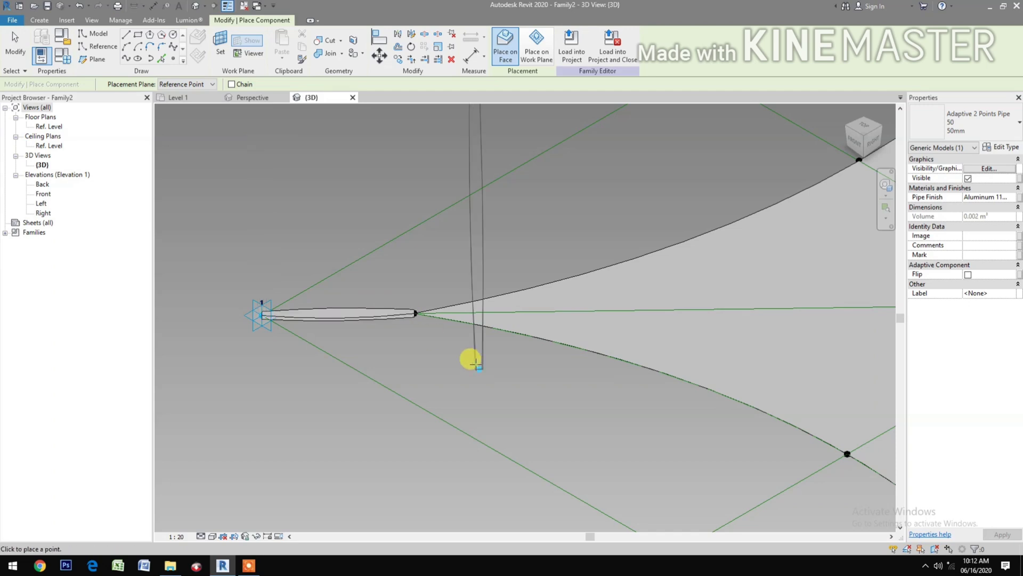
pyautogui.scroll(-2, 476, 365)
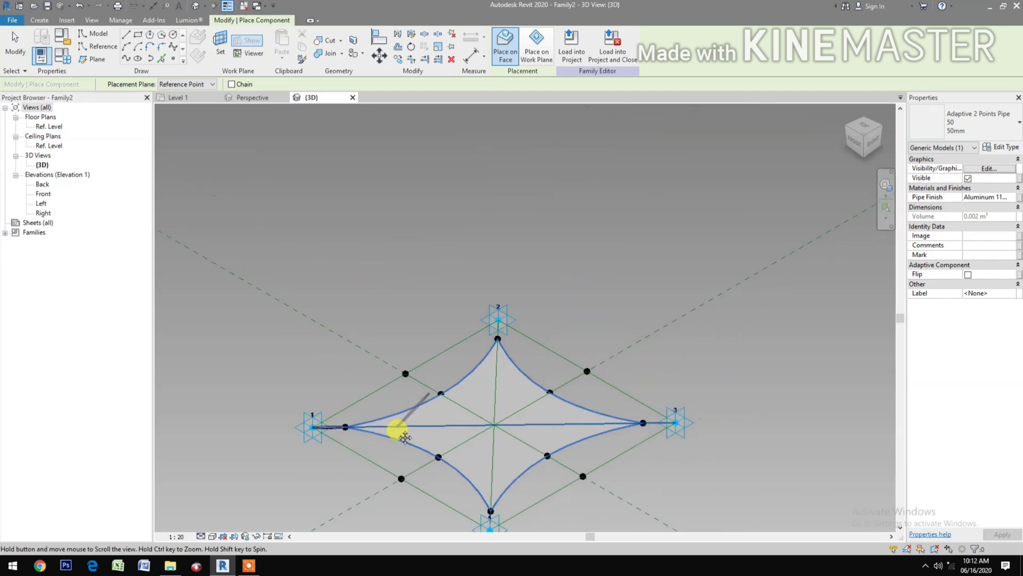
pyautogui.keyDown('shift'); pyautogui.moveTo(393, 425); pyautogui.dragTo(488, 322, button='middle'); pyautogui.keyUp('shift')
pyautogui.scroll(3, 491, 316)
pyautogui.scroll(2, 499, 313)
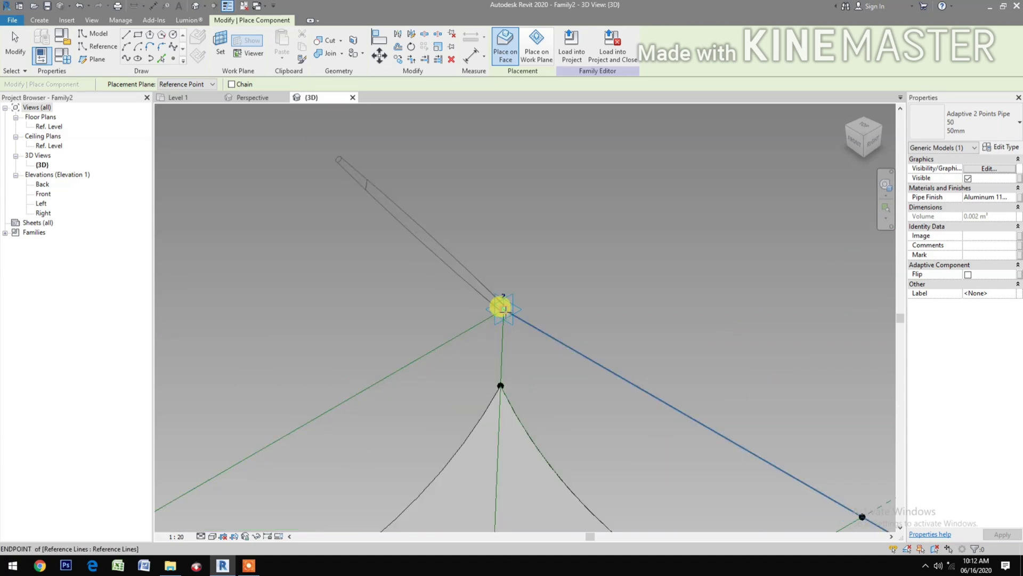
pyautogui.click(503, 308)
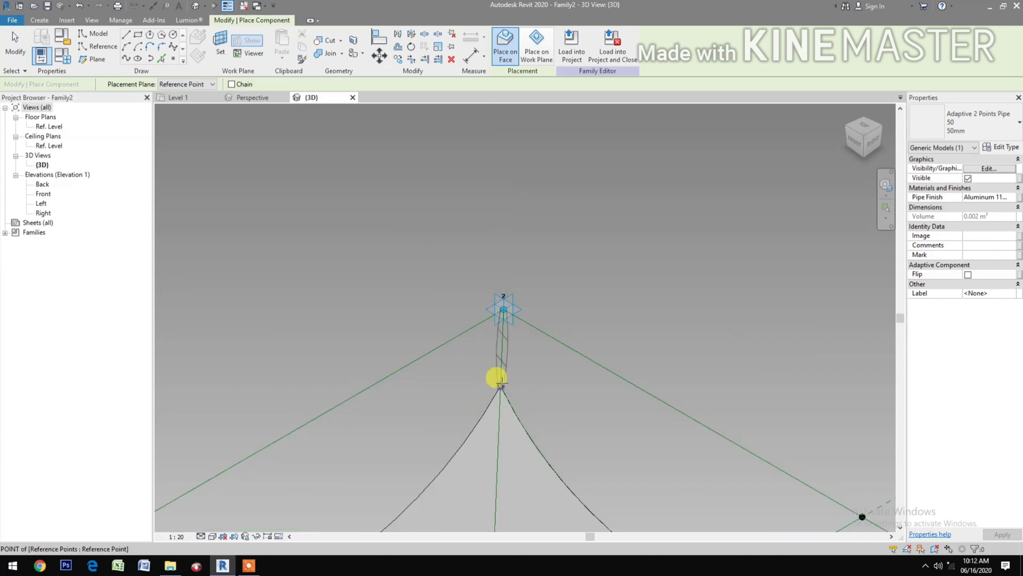
pyautogui.click(498, 380)
# Add pipes linking the right and lower corner points to their surface tips.
pyautogui.scroll(-4, 555, 379)
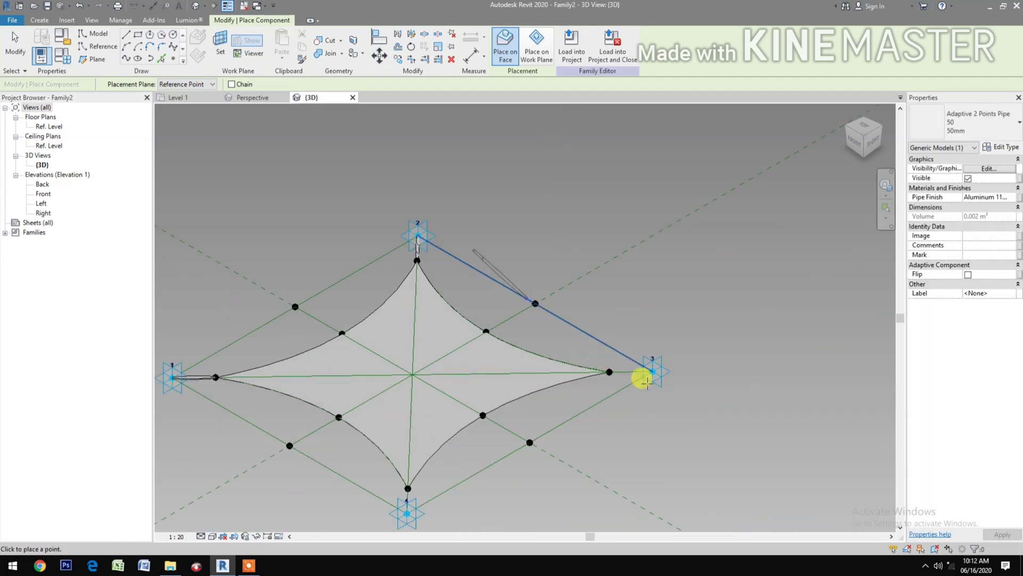
pyautogui.scroll(2, 645, 369)
pyautogui.scroll(4, 648, 357)
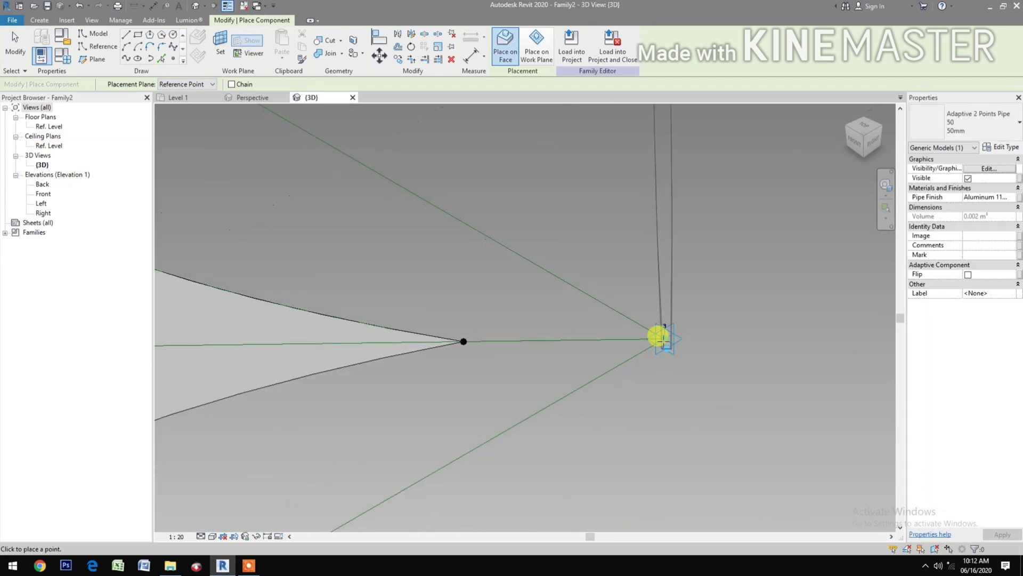
pyautogui.click(661, 336)
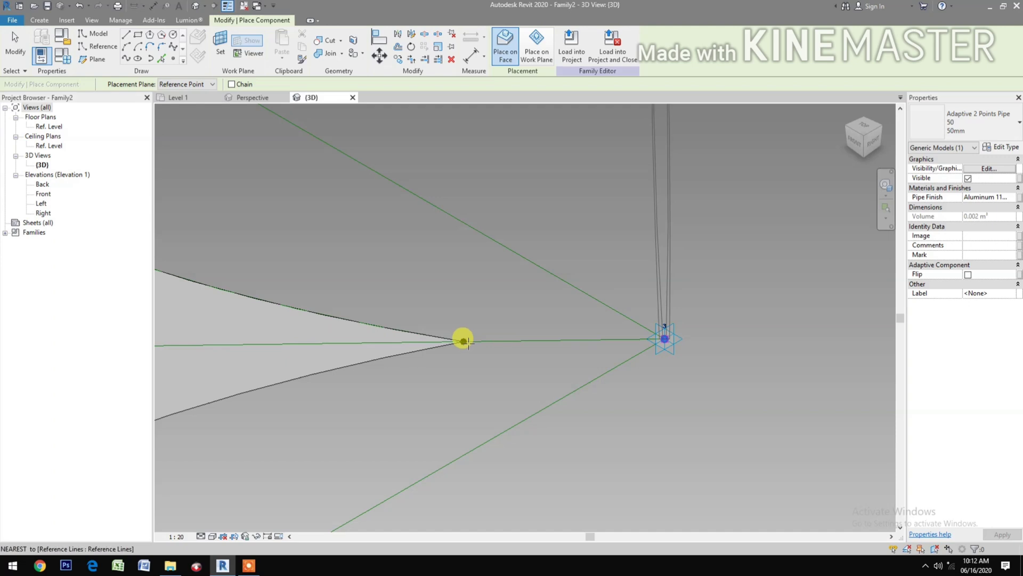
pyautogui.click(464, 341)
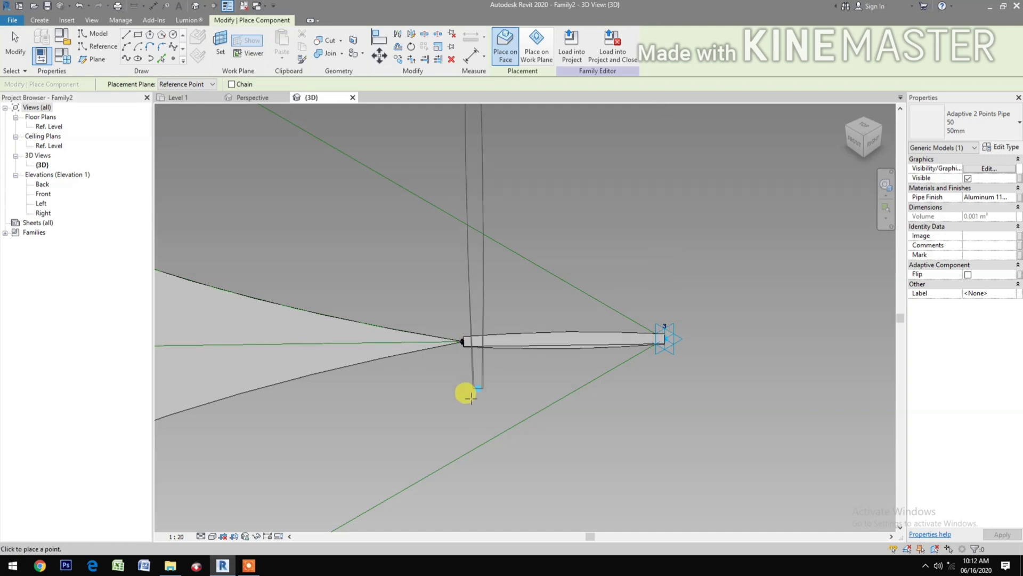
pyautogui.scroll(-3, 618, 331)
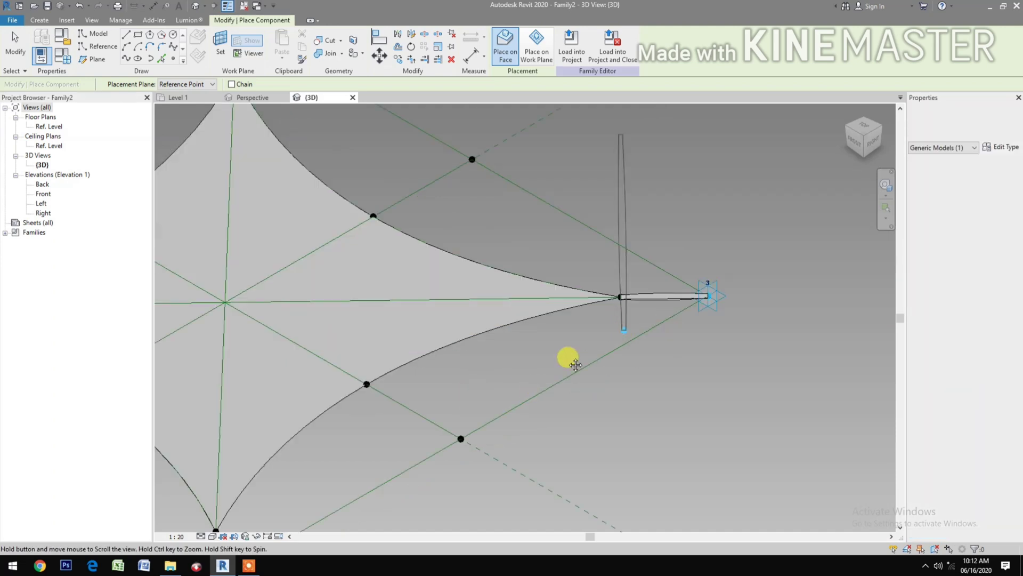
pyautogui.moveTo(566, 359); pyautogui.dragTo(669, 297, button='middle')
pyautogui.scroll(5, 459, 376)
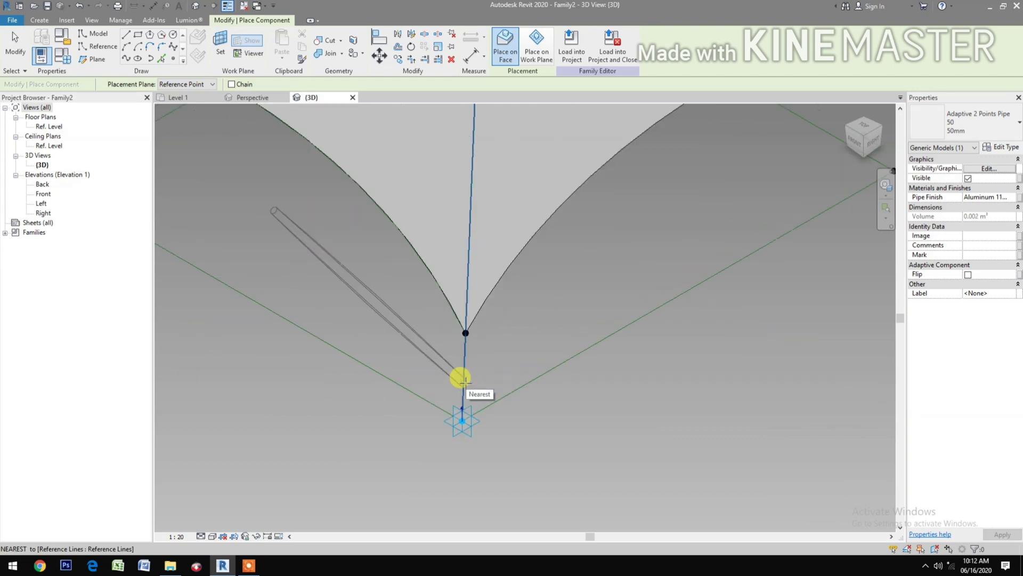
pyautogui.click(461, 419)
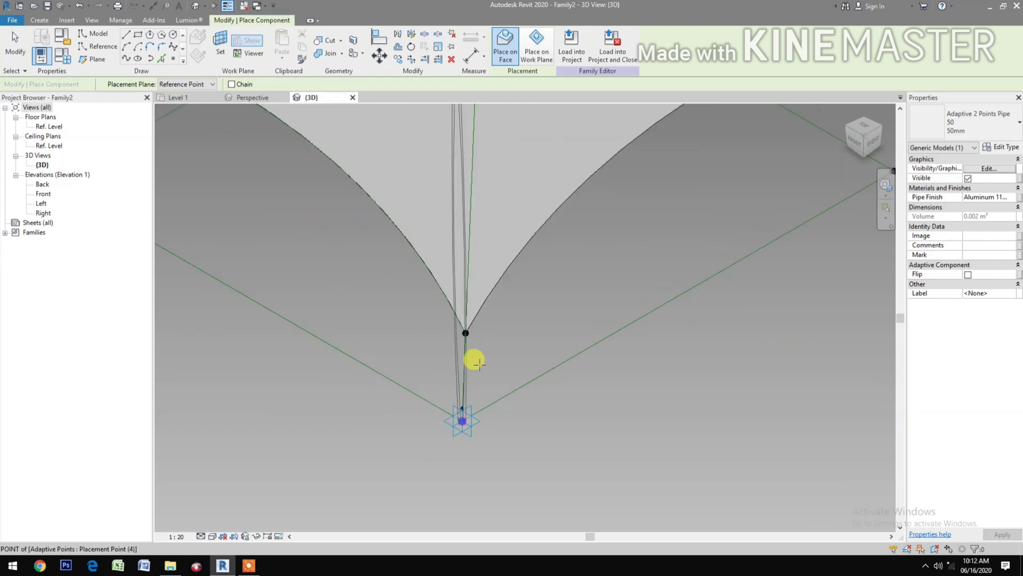
pyautogui.click(464, 333)
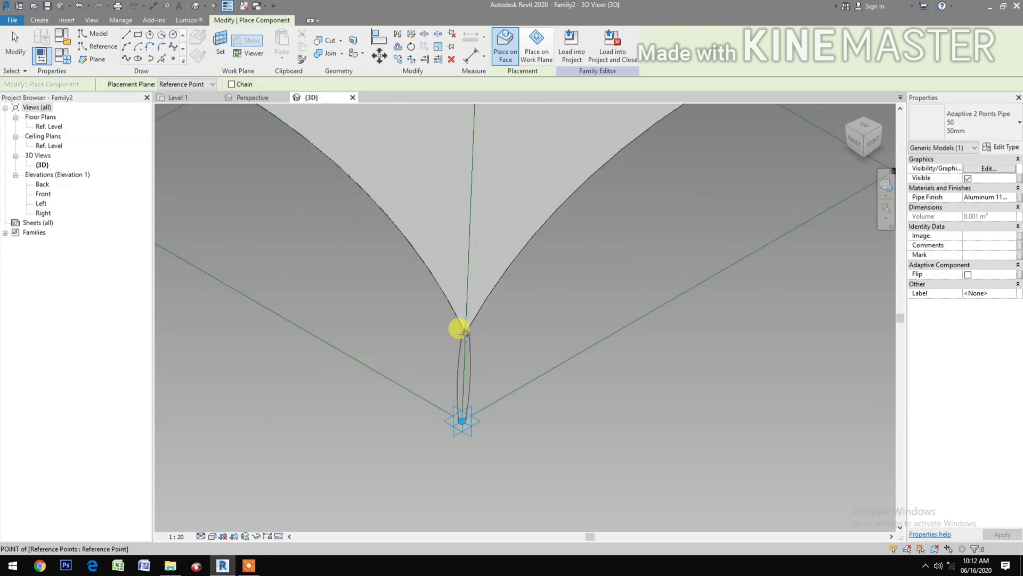
# Exit pipe placement and bring up Family Types with the whole fabric in view.
pyautogui.scroll(-2, 525, 352)
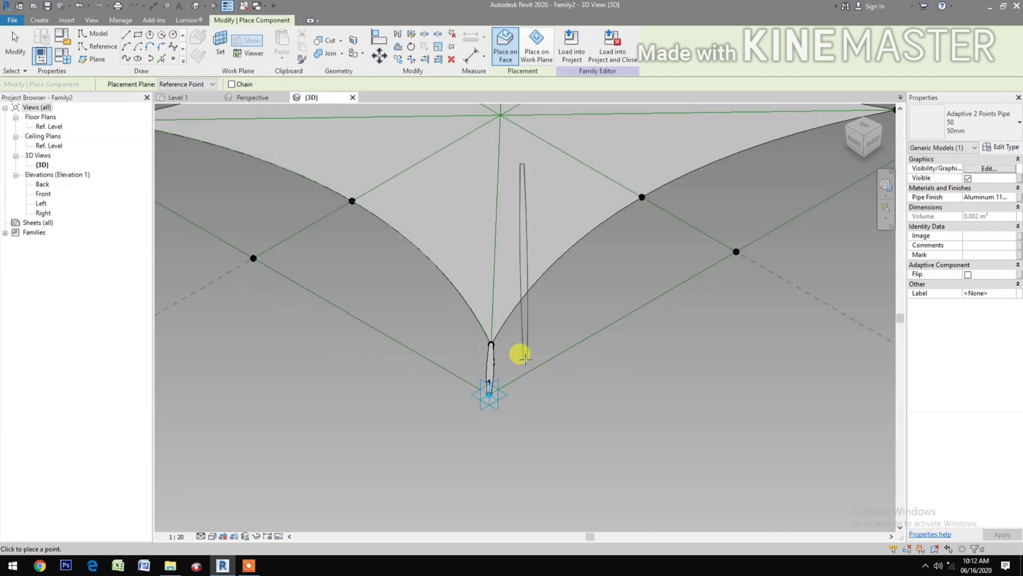
pyautogui.scroll(-4, 549, 373)
pyautogui.press('Escape')
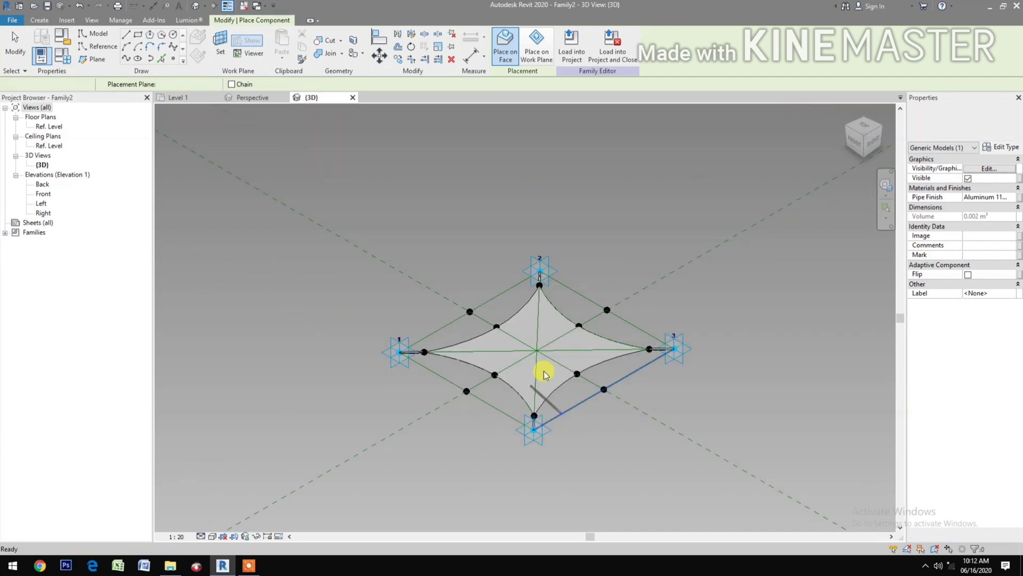
pyautogui.scroll(4, 544, 369)
pyautogui.scroll(-2, 541, 349)
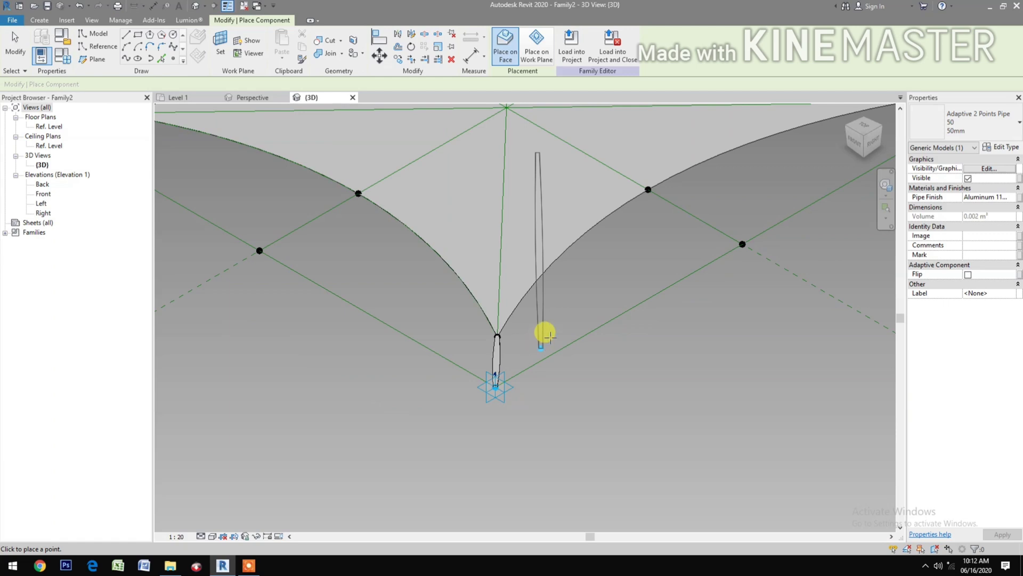
pyautogui.scroll(-3, 549, 334)
pyautogui.press('Escape')
pyautogui.scroll(5, 543, 399)
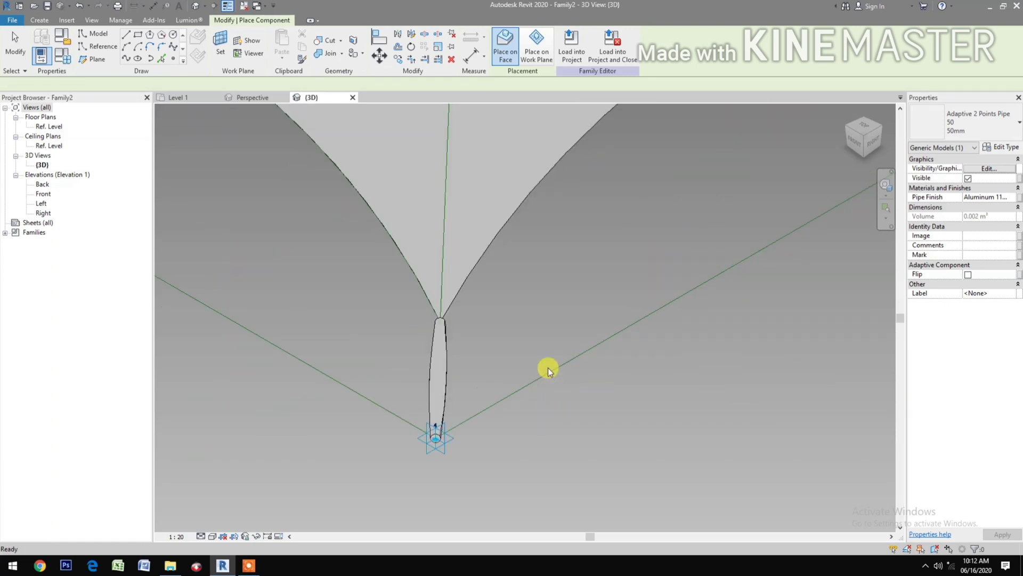
pyautogui.press('Escape')
pyautogui.scroll(-4, 548, 367)
pyautogui.moveTo(541, 418); pyautogui.dragTo(540, 466, button='middle')
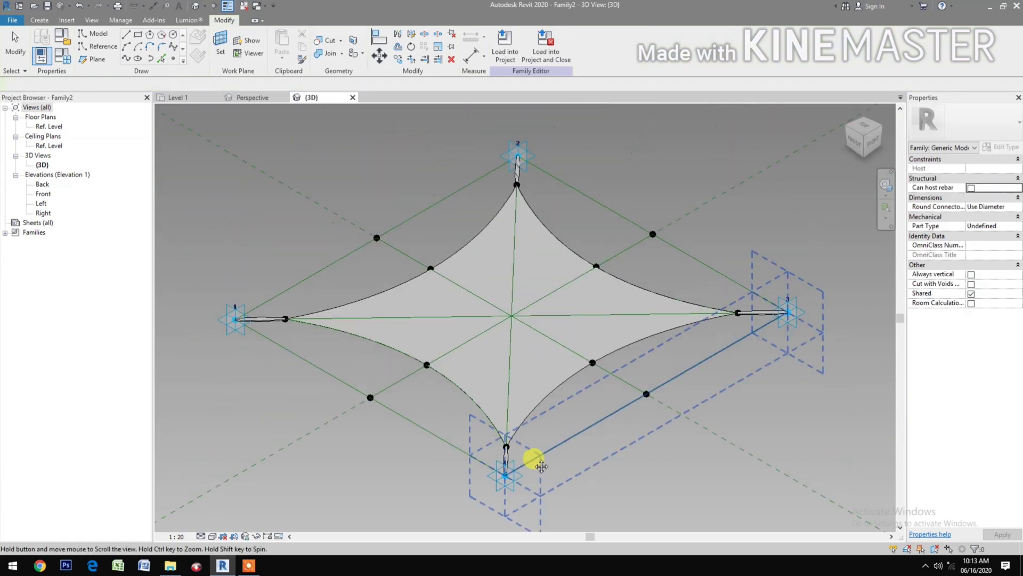
pyautogui.click(68, 62)
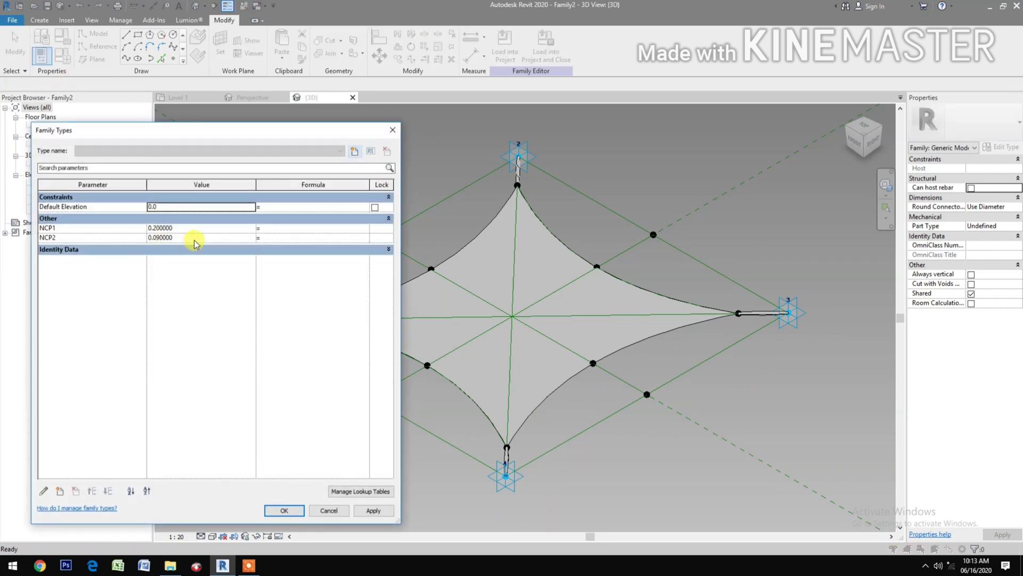
# Change NCP2 from 0.09 to 0.05 and apply it to reshape the curved edges.
pyautogui.click(195, 239)
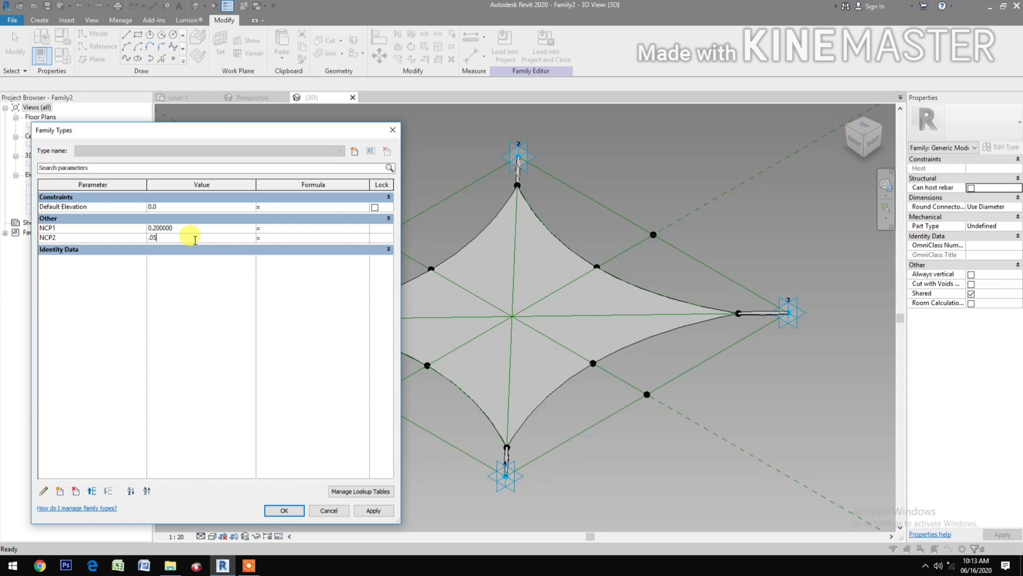
pyautogui.click(378, 512)
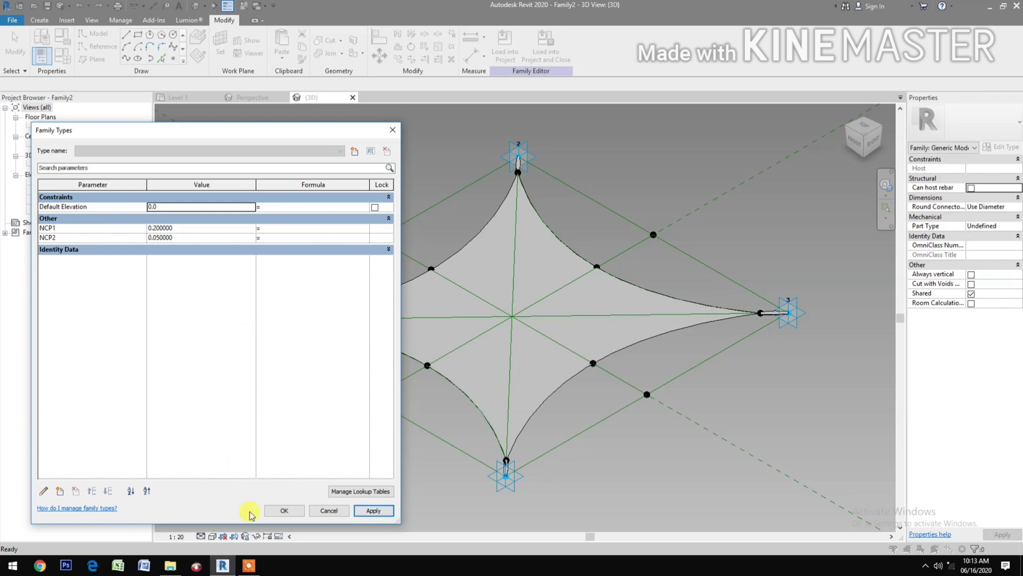
pyautogui.click(273, 510)
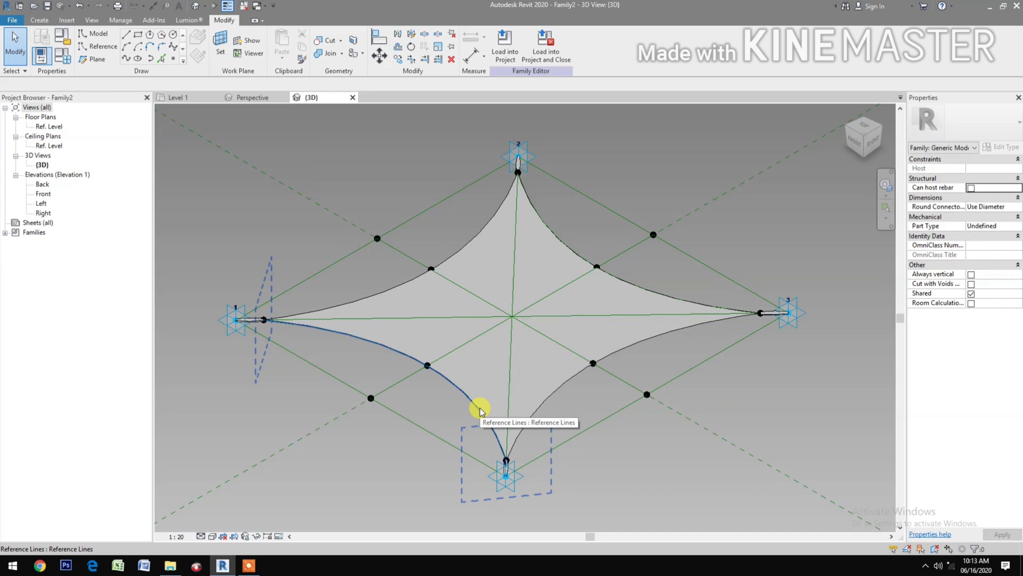
pyautogui.press('Tab')
# Associate the star form's Material with a new type parameter named 'Fabric Finish'.
pyautogui.click(480, 410)
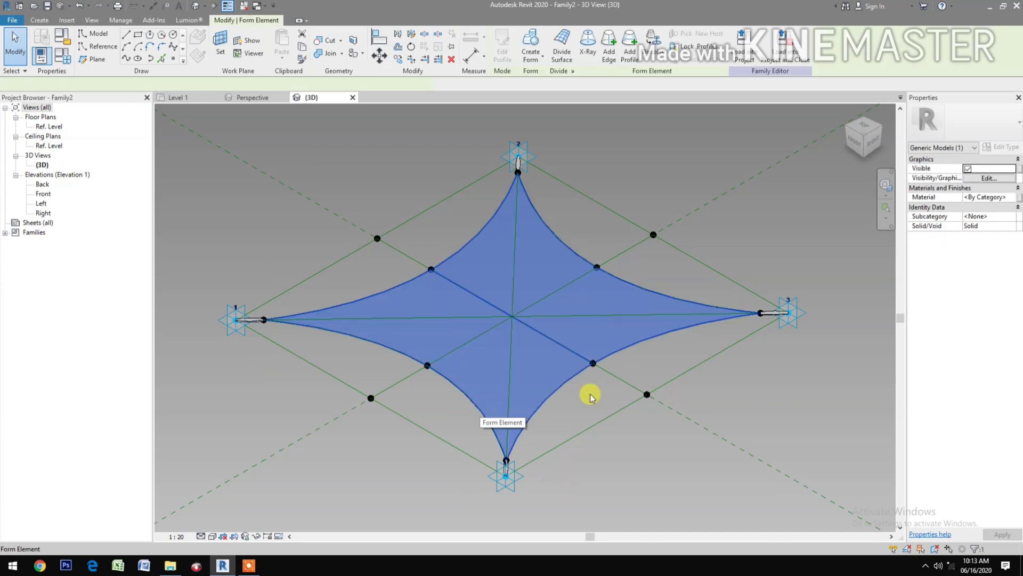
pyautogui.click(1018, 198)
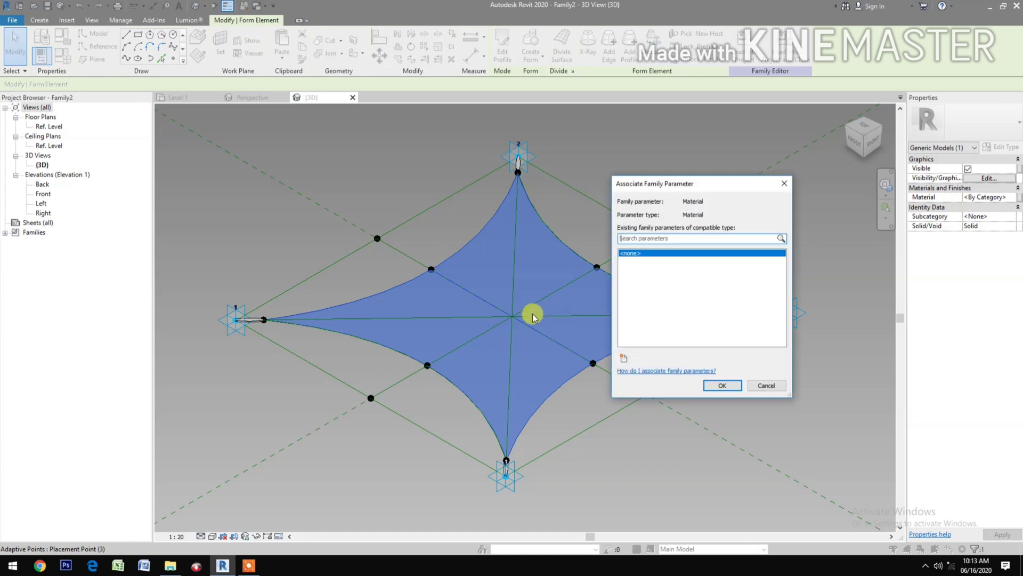
pyautogui.click(625, 357)
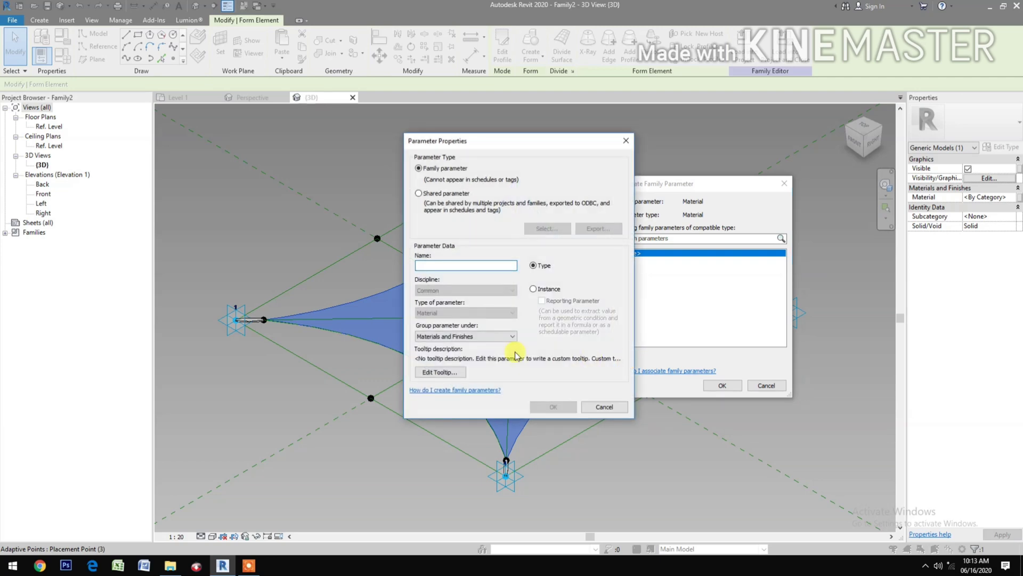
pyautogui.write('Fabric Finish')
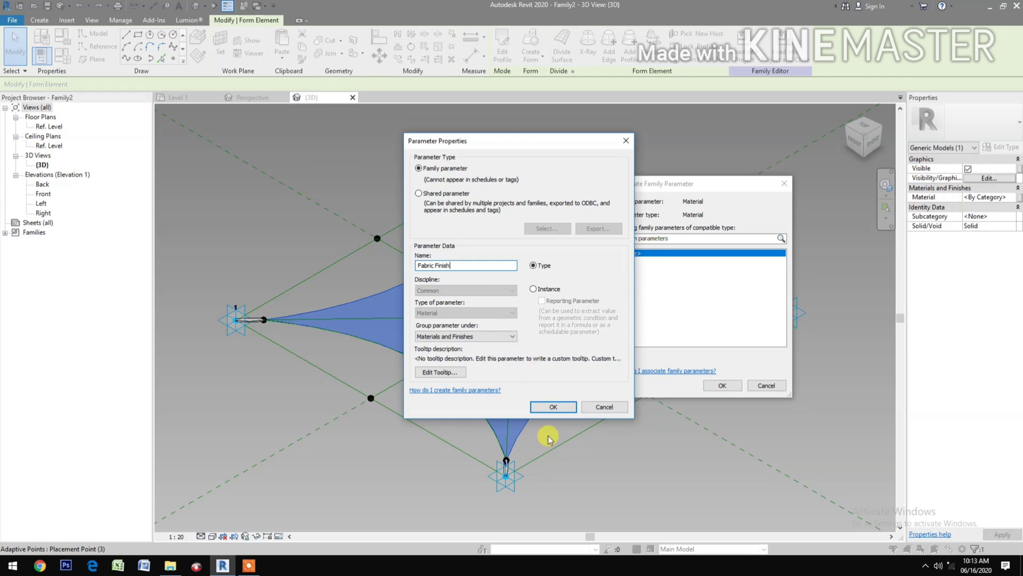
pyautogui.click(552, 406)
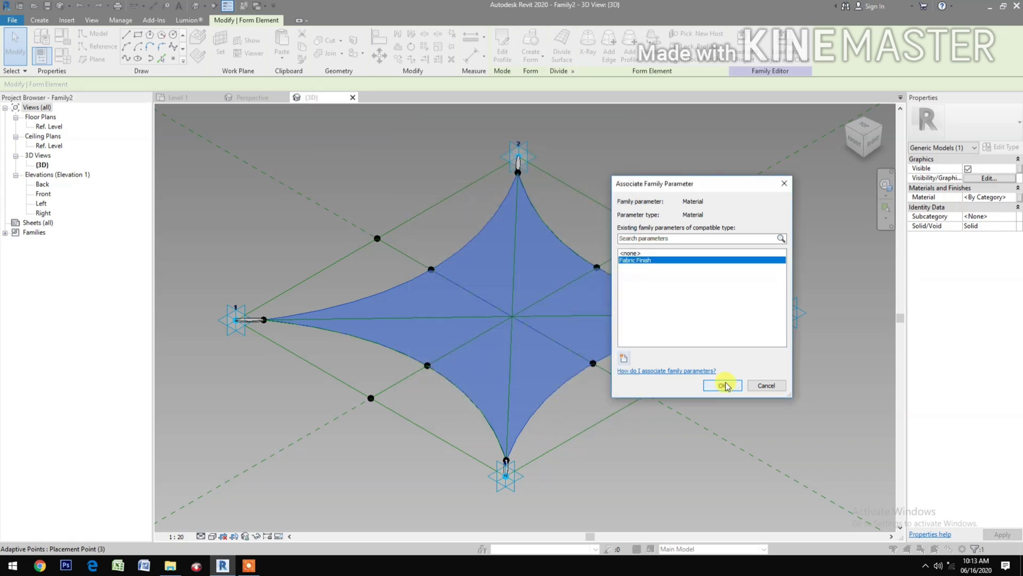
pyautogui.click(724, 385)
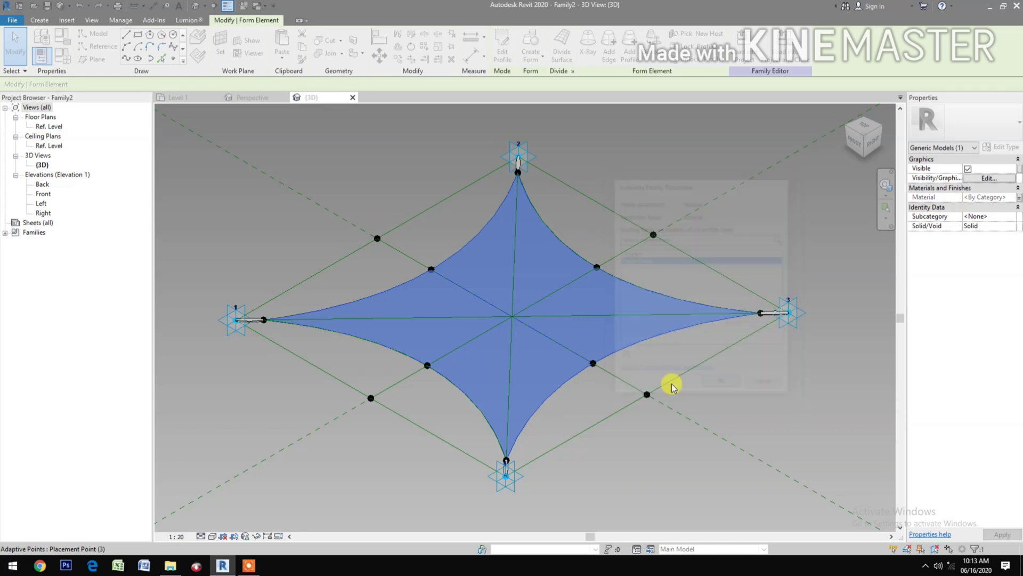
# Select the four corner pipes together with the fabric form.
pyautogui.click(255, 320)
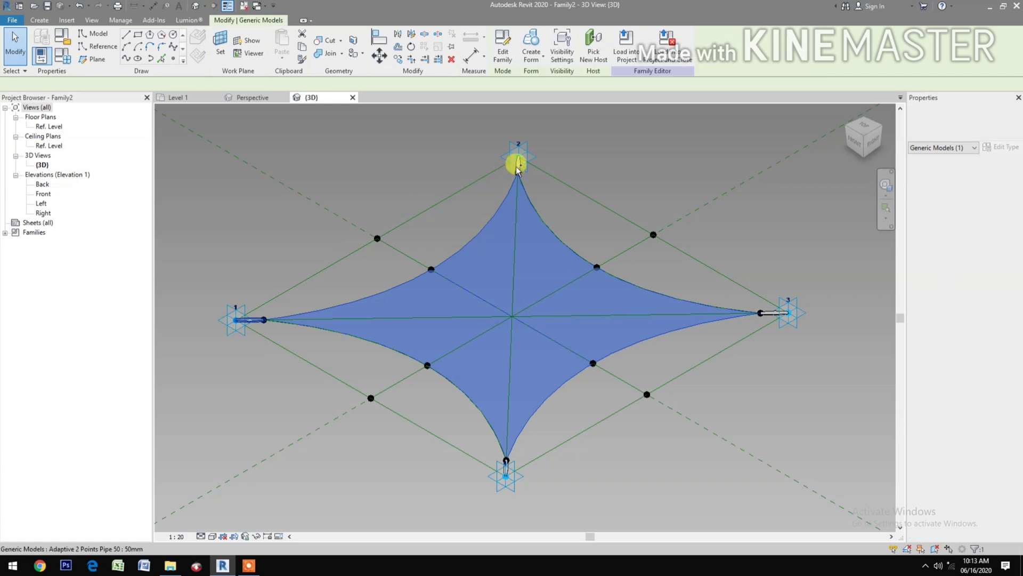
pyautogui.scroll(2, 522, 149)
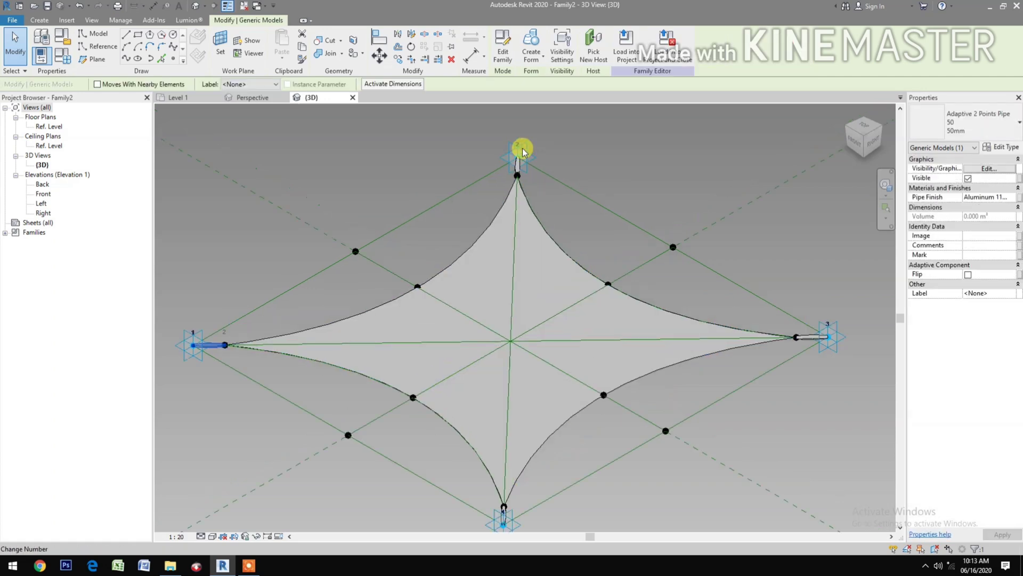
pyautogui.scroll(2, 522, 151)
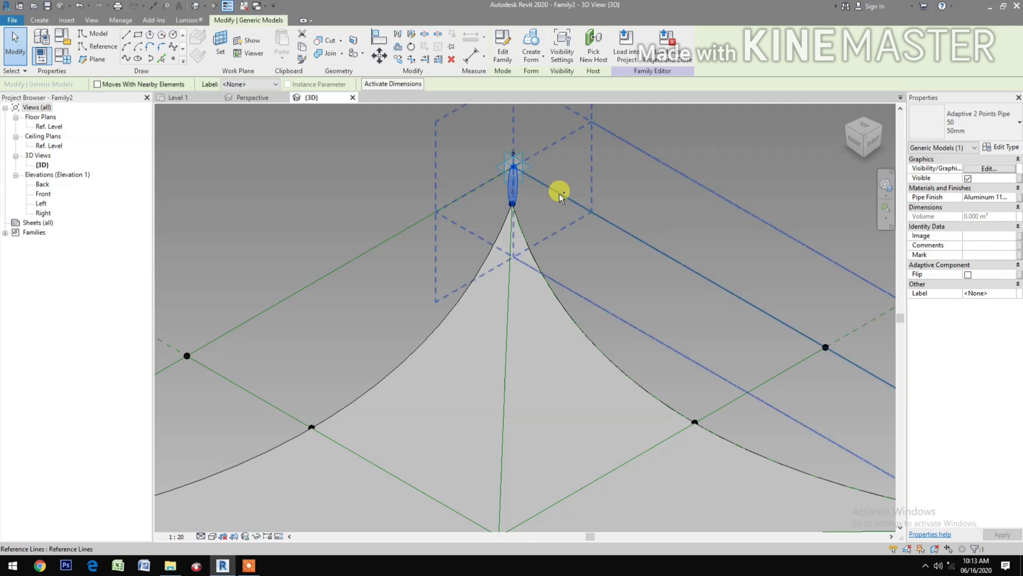
pyautogui.scroll(-5, 537, 318)
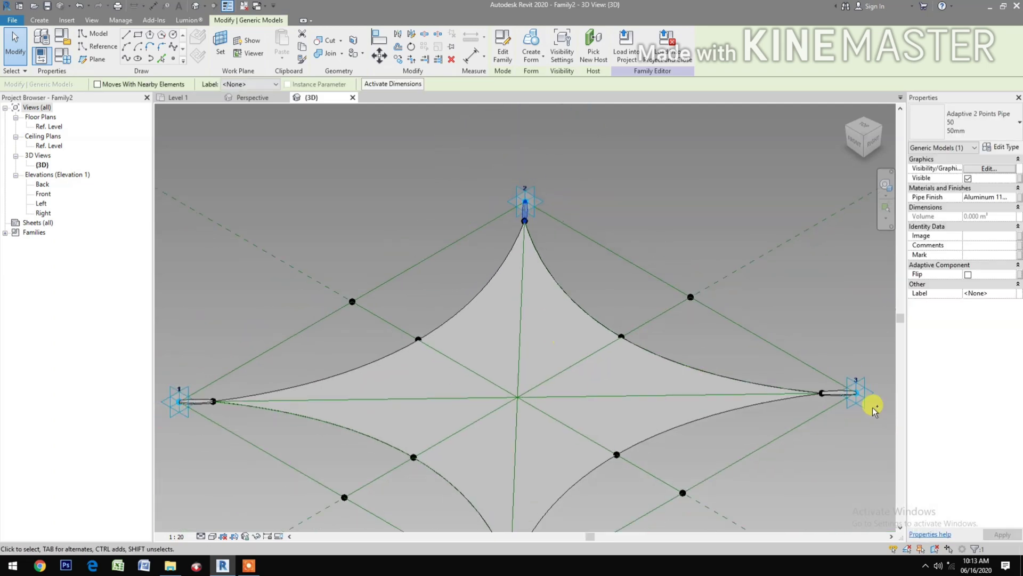
pyautogui.click(873, 408)
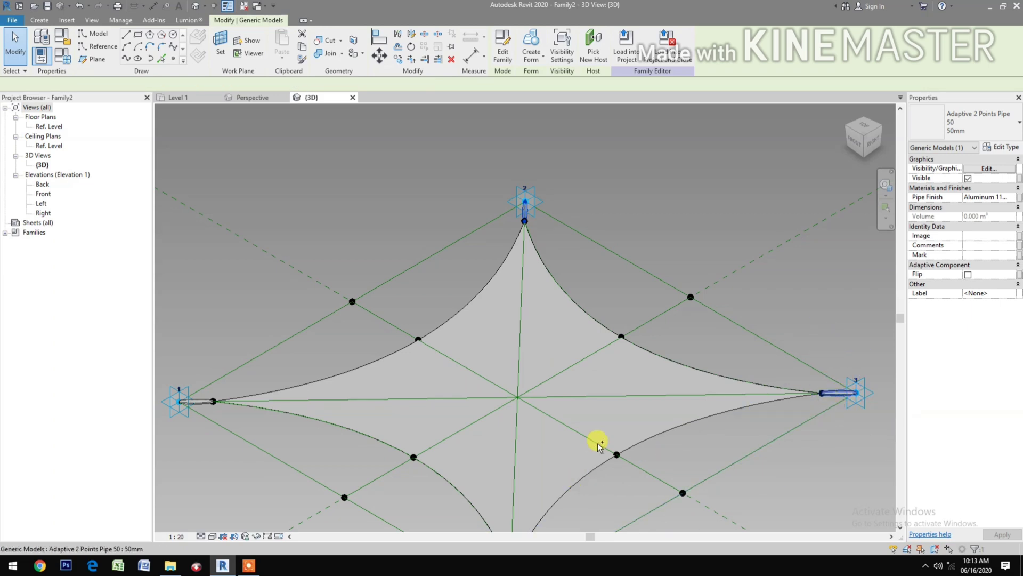
pyautogui.moveTo(511, 487); pyautogui.dragTo(555, 402, button='middle')
pyautogui.keyDown('ctrl'); pyautogui.click(553, 482); pyautogui.keyUp('ctrl')
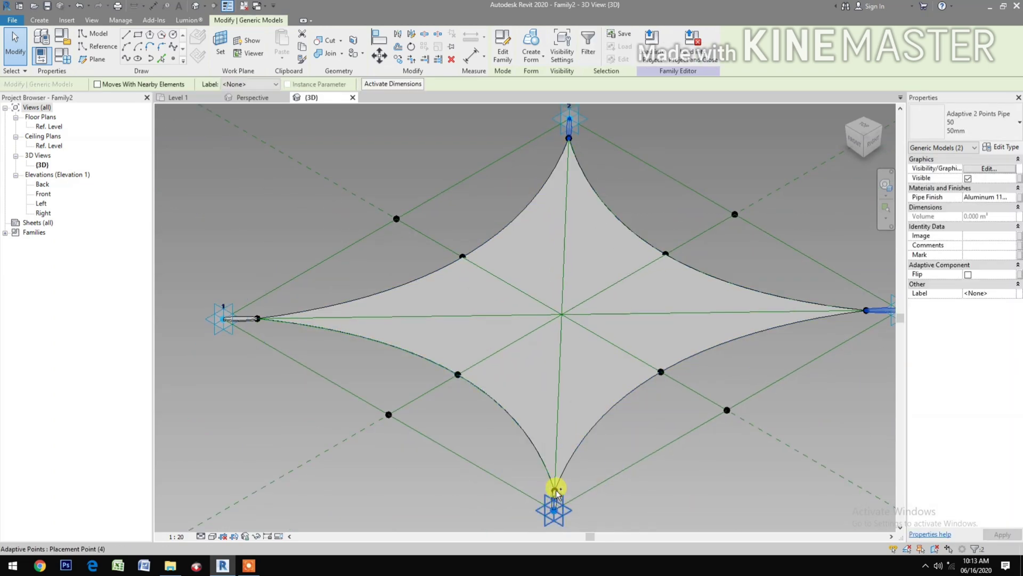
pyautogui.press('Tab')
pyautogui.press('Tab')
pyautogui.press('Tab')
pyautogui.press('Tab')
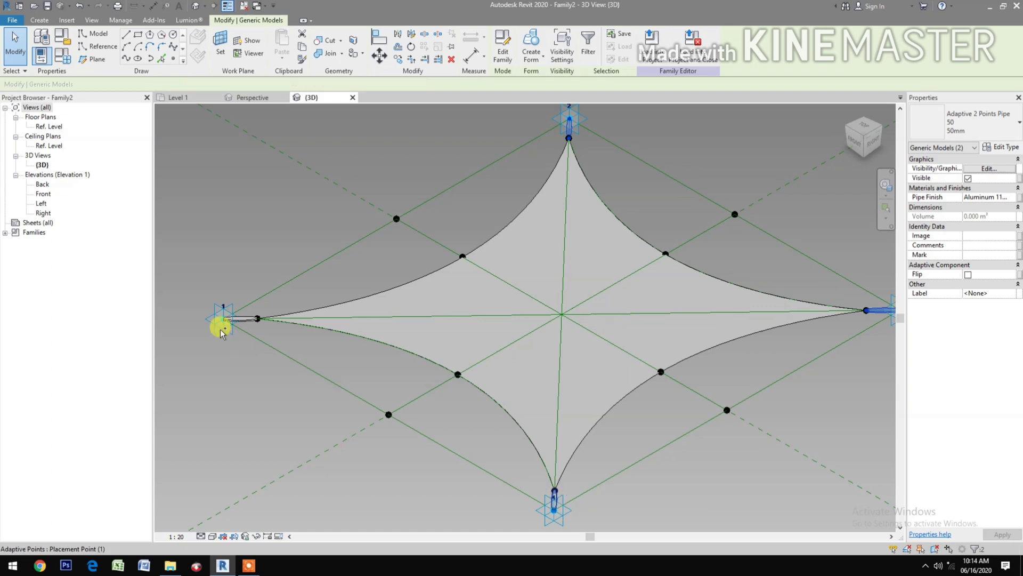
pyautogui.keyDown('ctrl'); pyautogui.click(244, 320); pyautogui.keyUp('ctrl')
pyautogui.keyDown('ctrl'); pyautogui.click(250, 321); pyautogui.keyUp('ctrl')
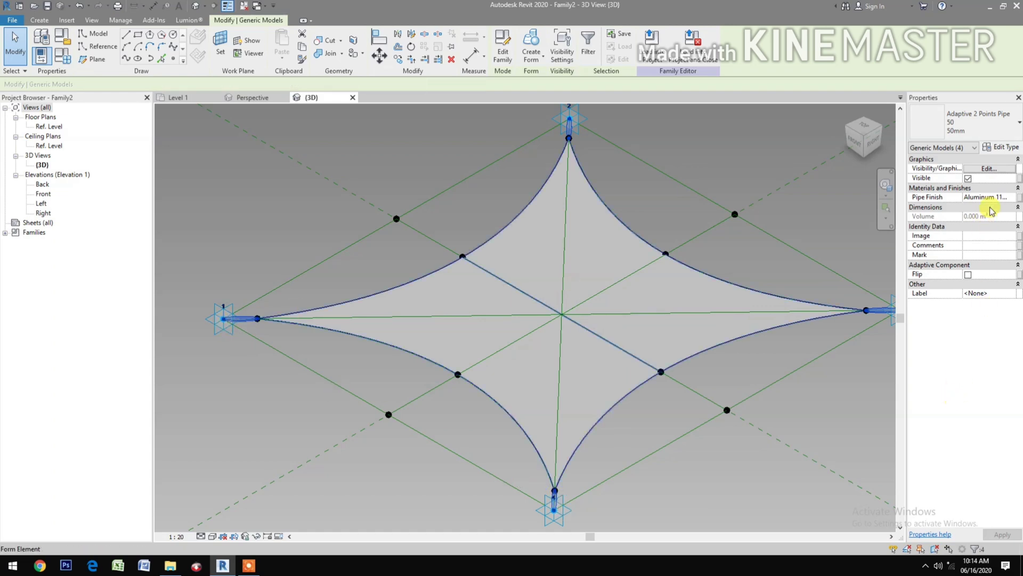
# Link Pipe Finish to a new family type parameter named 'Pipe Finish'.
pyautogui.click(1019, 198)
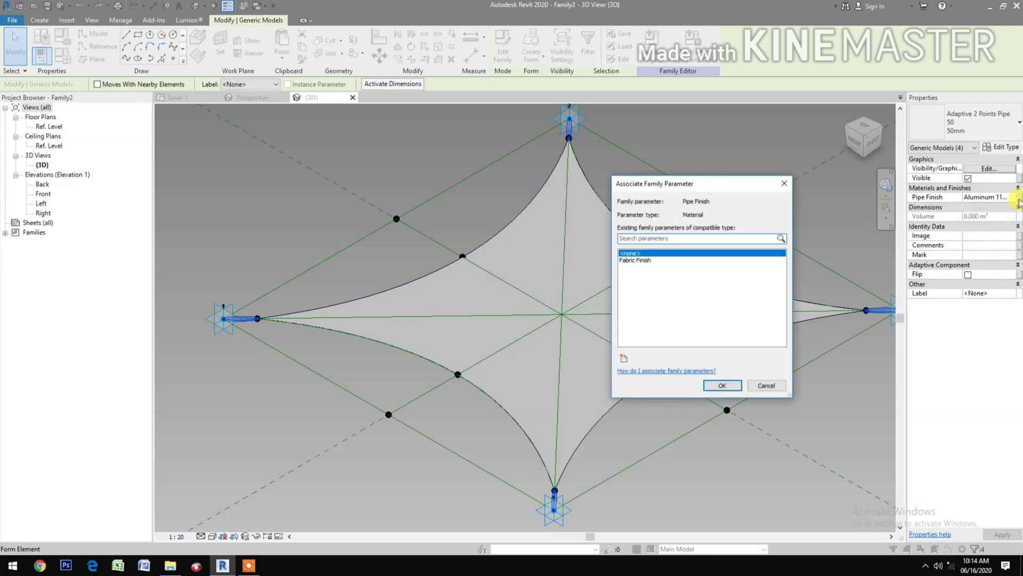
pyautogui.click(626, 363)
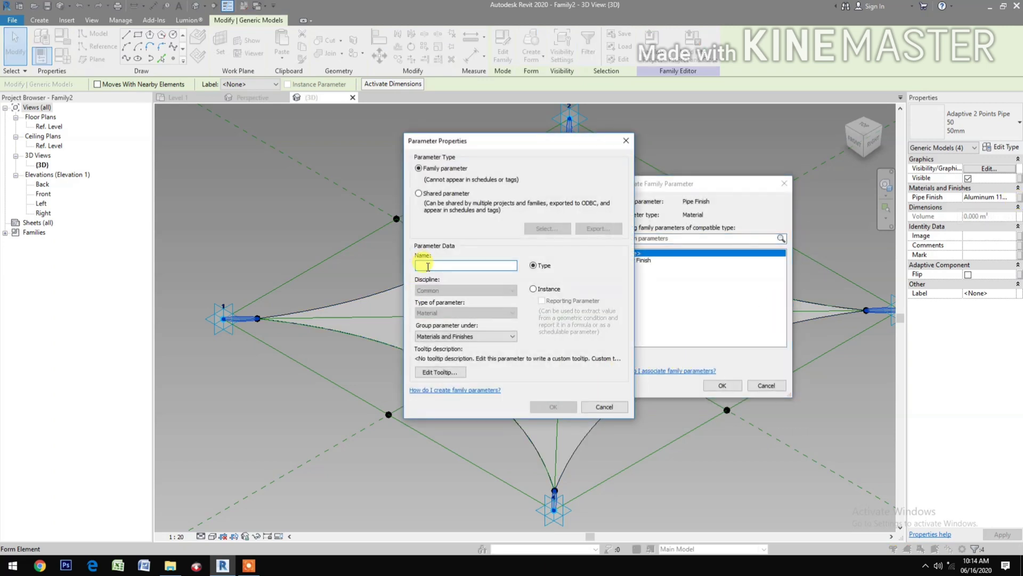
pyautogui.write('Pipe Finish')
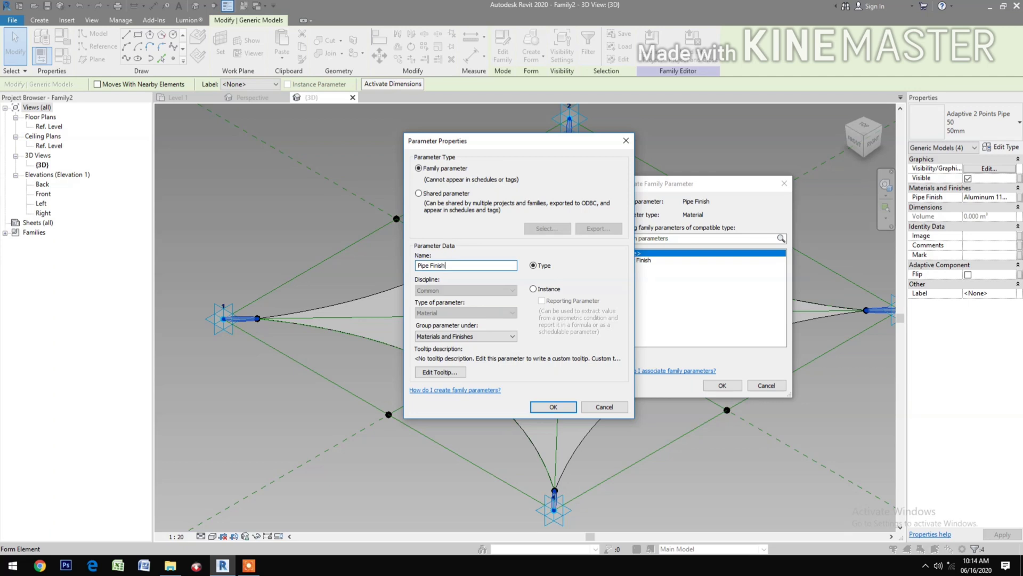
pyautogui.click(553, 407)
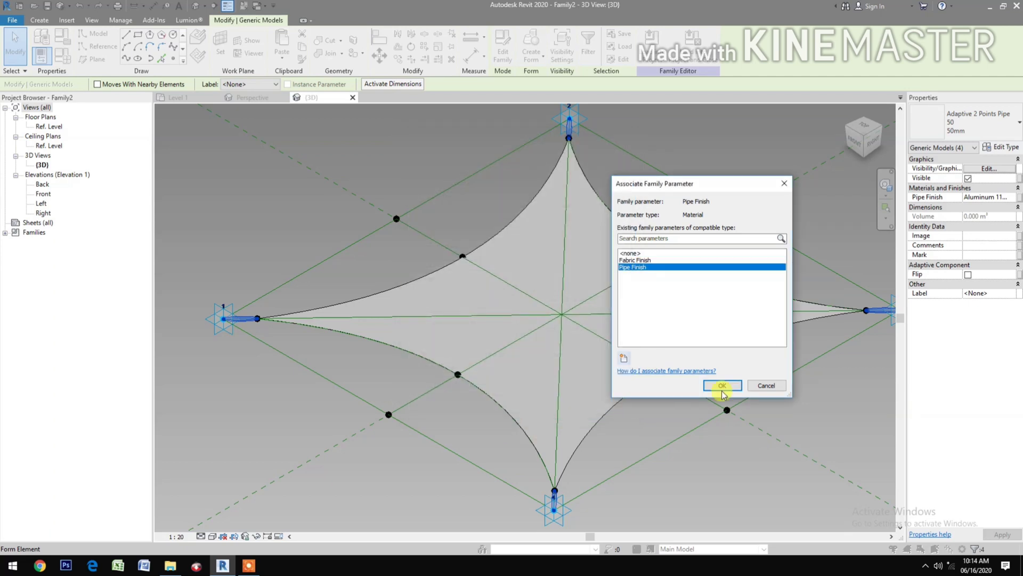
pyautogui.click(722, 385)
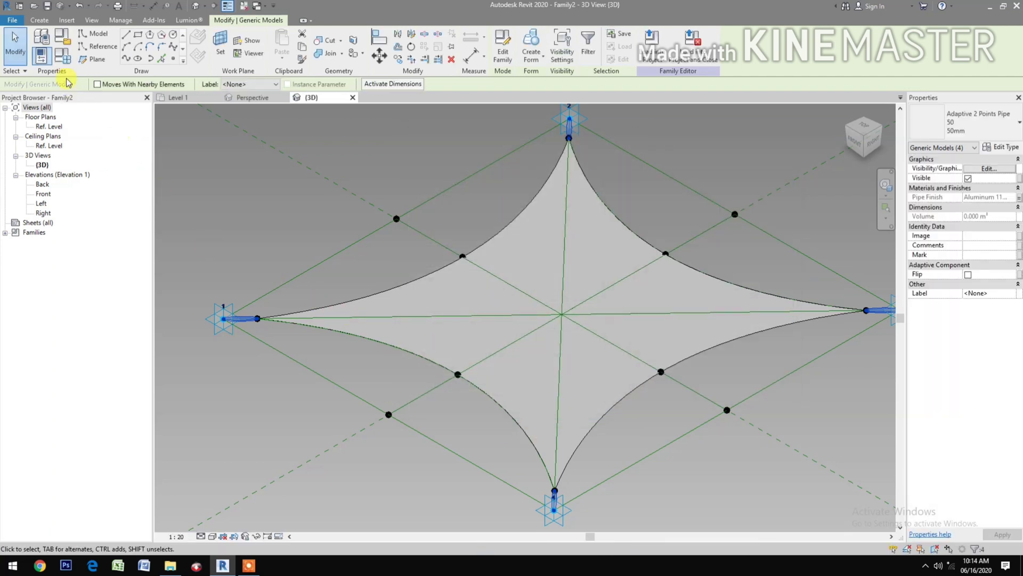
# Set Fabric Finish to Fabric White Linen from the material library's Fabric category.
pyautogui.click(66, 62)
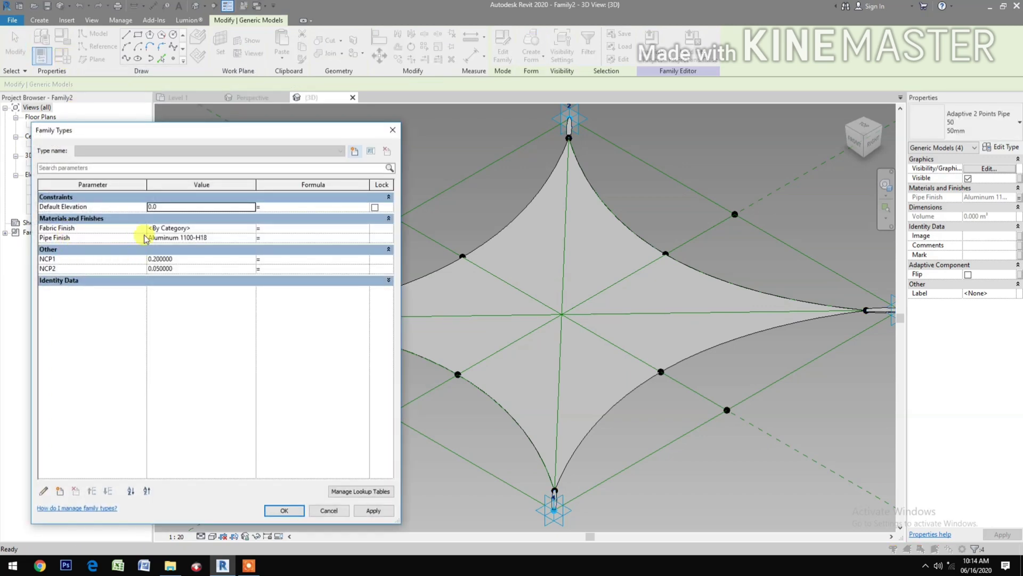
pyautogui.click(253, 229)
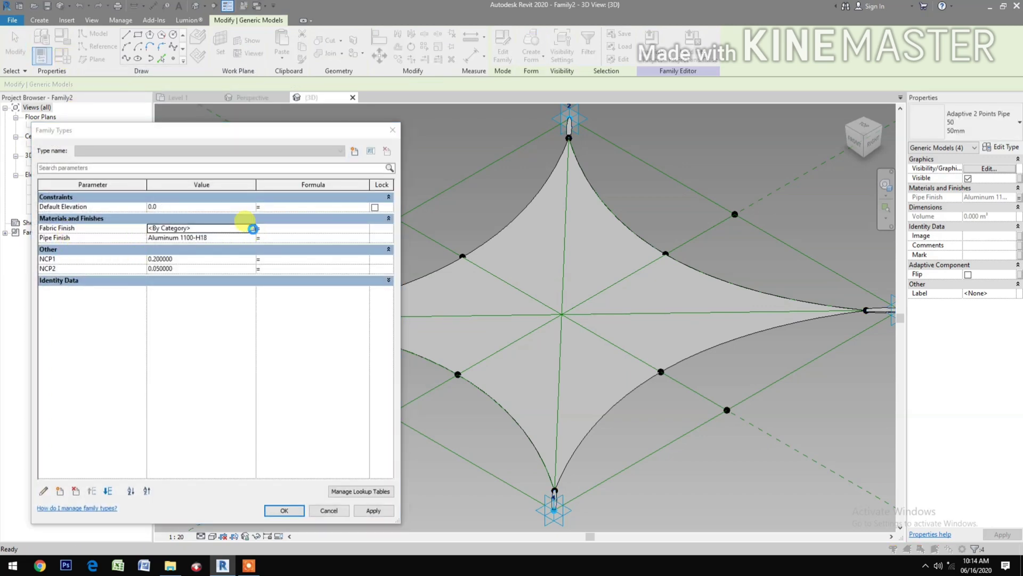
pyautogui.click(252, 229)
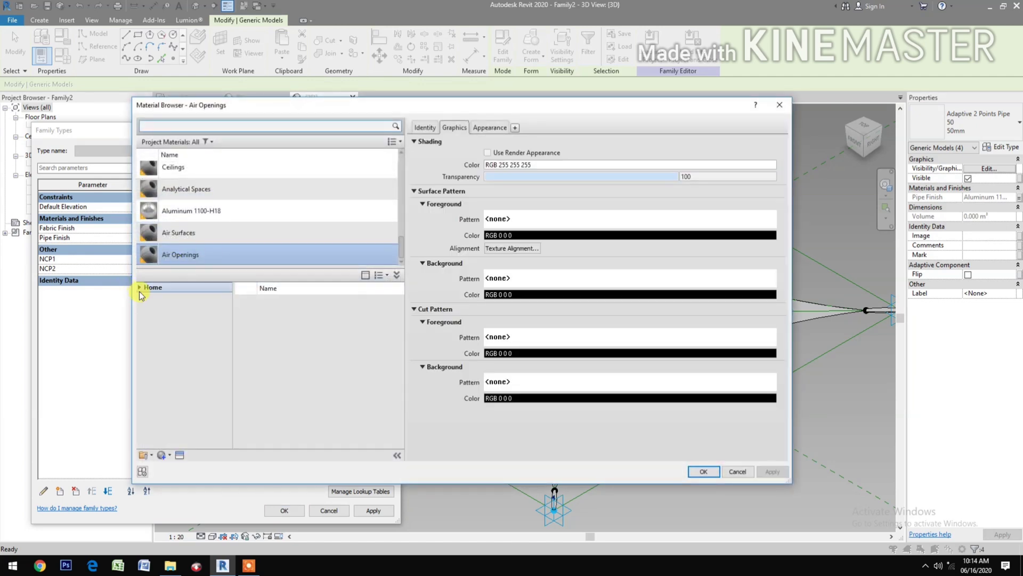
pyautogui.click(139, 288)
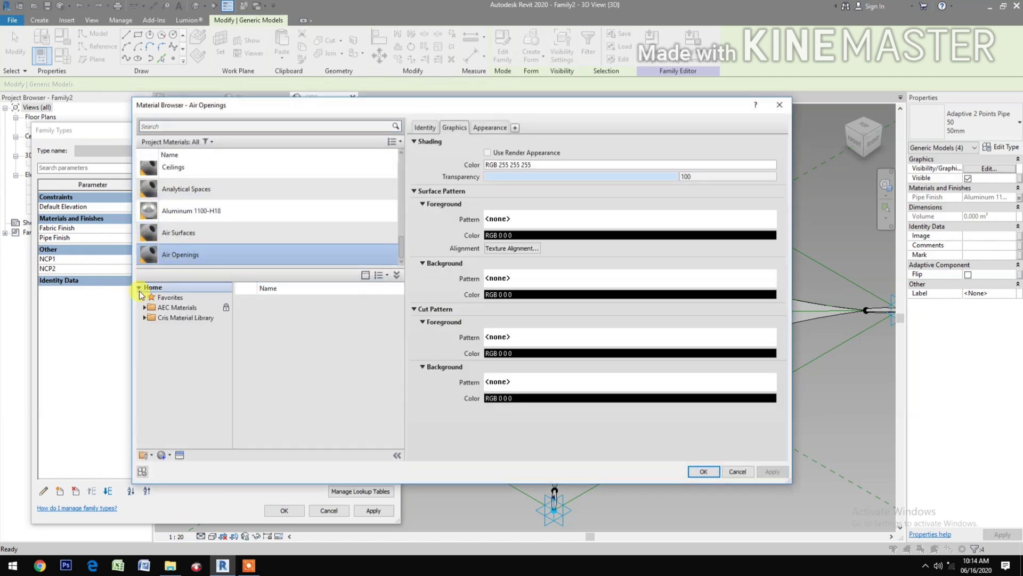
pyautogui.click(144, 318)
pyautogui.scroll(-2, 193, 403)
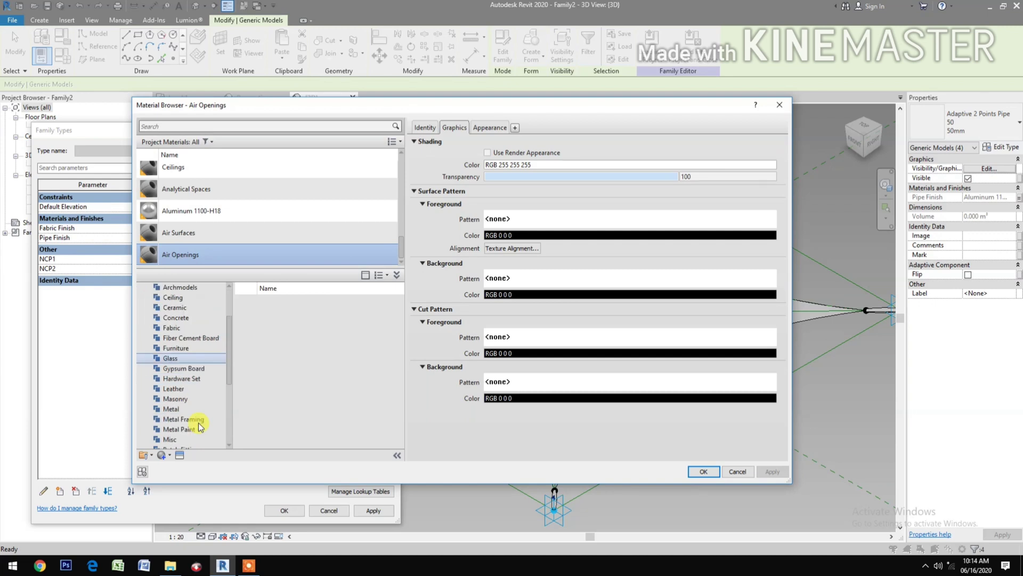
pyautogui.click(171, 328)
pyautogui.scroll(-2, 325, 415)
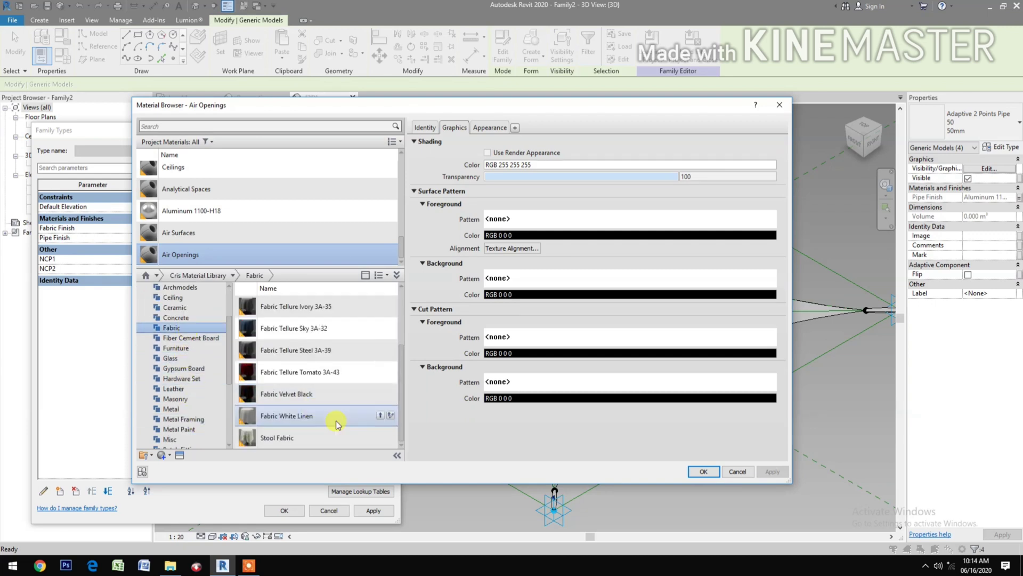
pyautogui.click(379, 416)
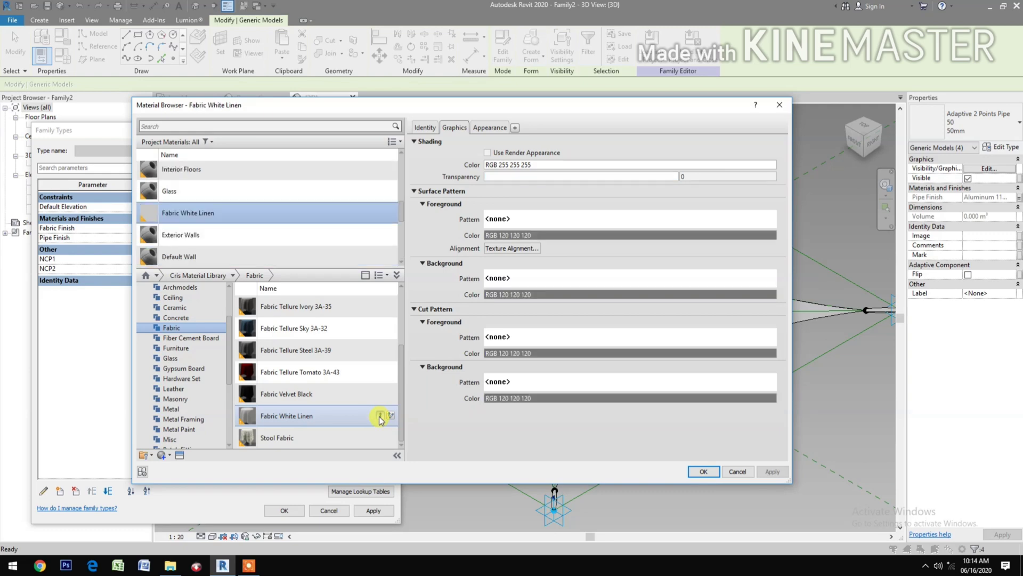
pyautogui.click(703, 471)
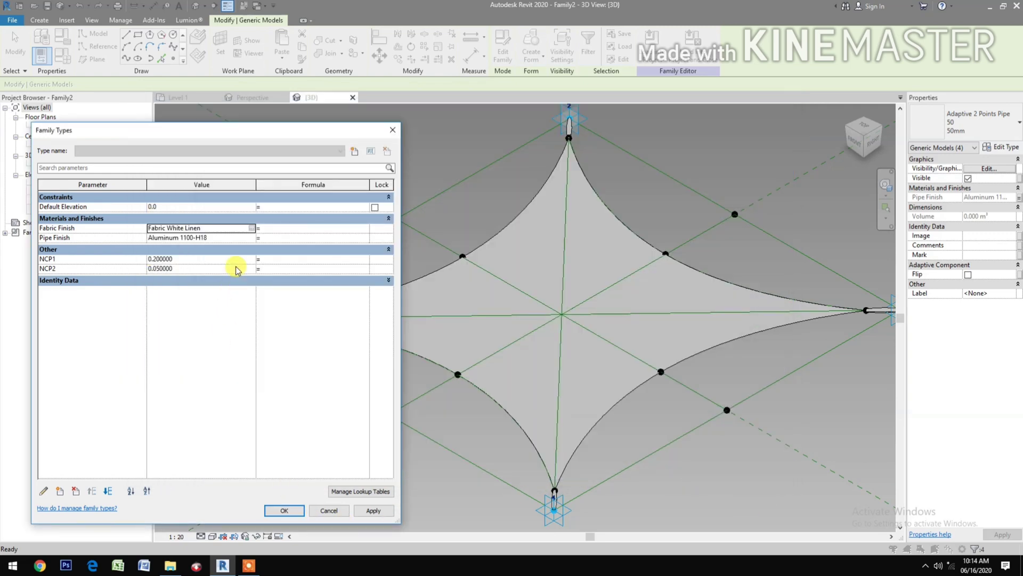
# Set Pipe Finish to Paint Milgard White from Metal Paint and close Family Types.
pyautogui.click(248, 238)
pyautogui.click(253, 238)
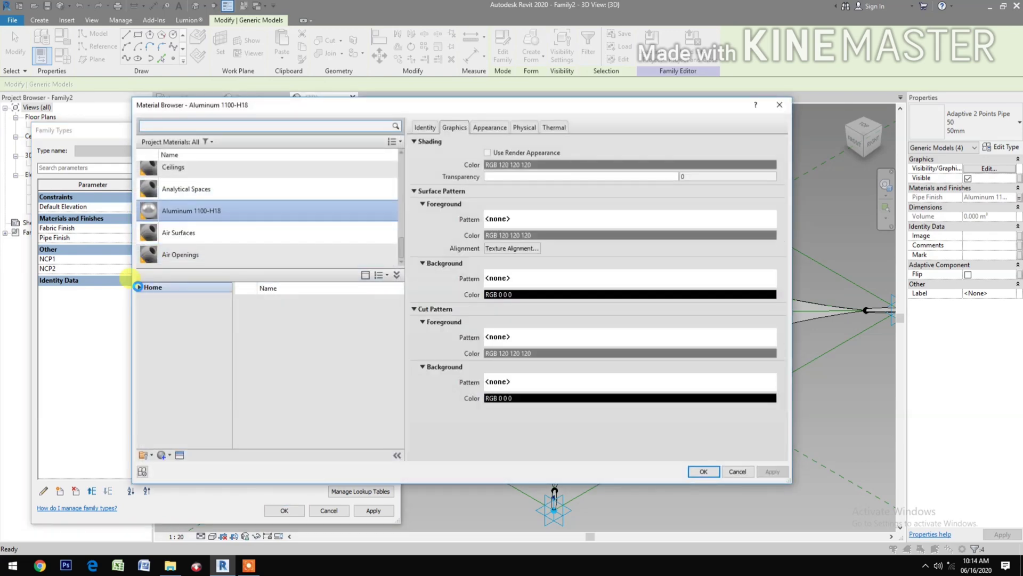
pyautogui.click(138, 286)
pyautogui.click(145, 317)
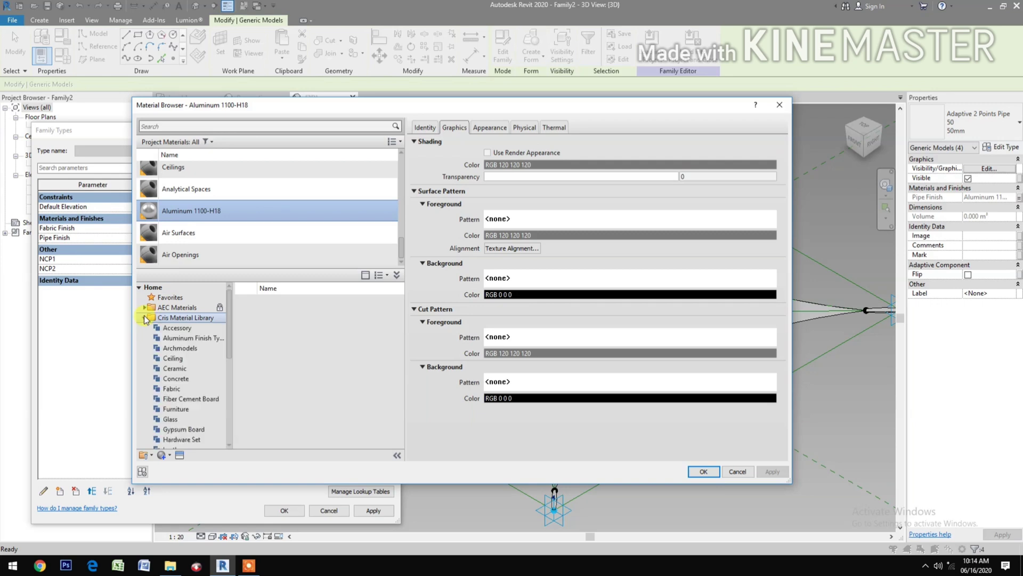
pyautogui.scroll(-5, 181, 347)
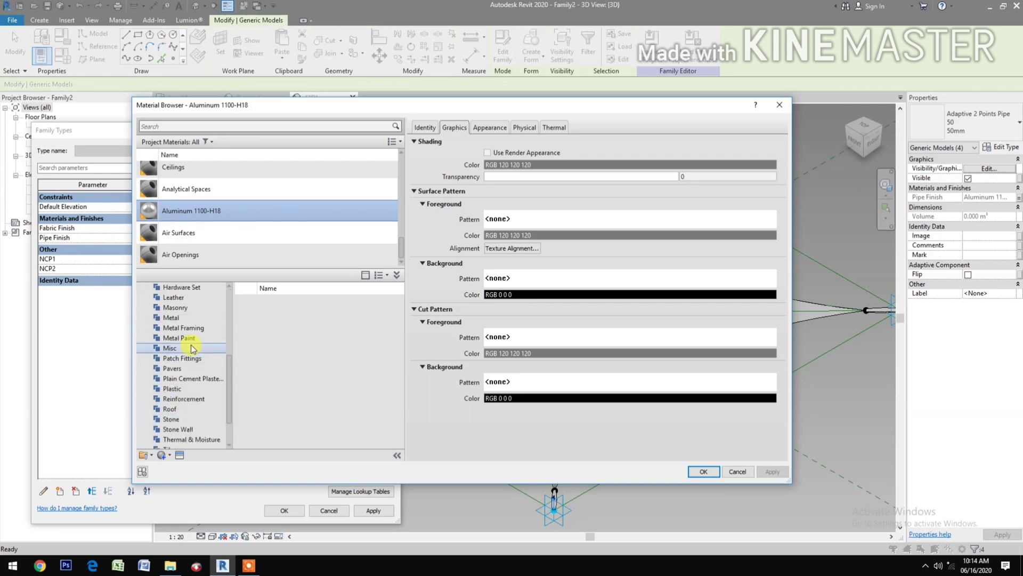
pyautogui.click(184, 338)
pyautogui.scroll(-5, 274, 410)
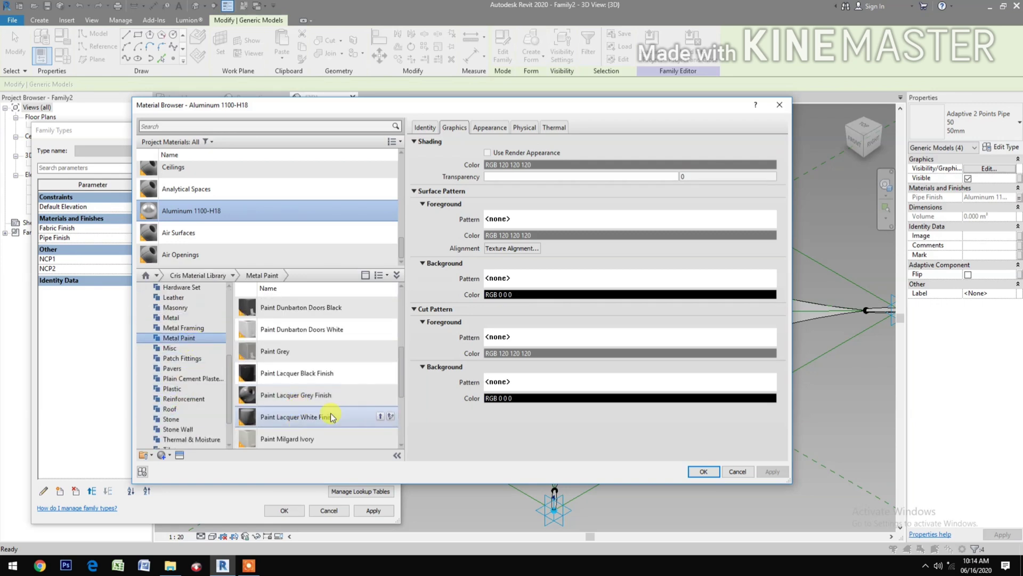
pyautogui.scroll(-2, 331, 417)
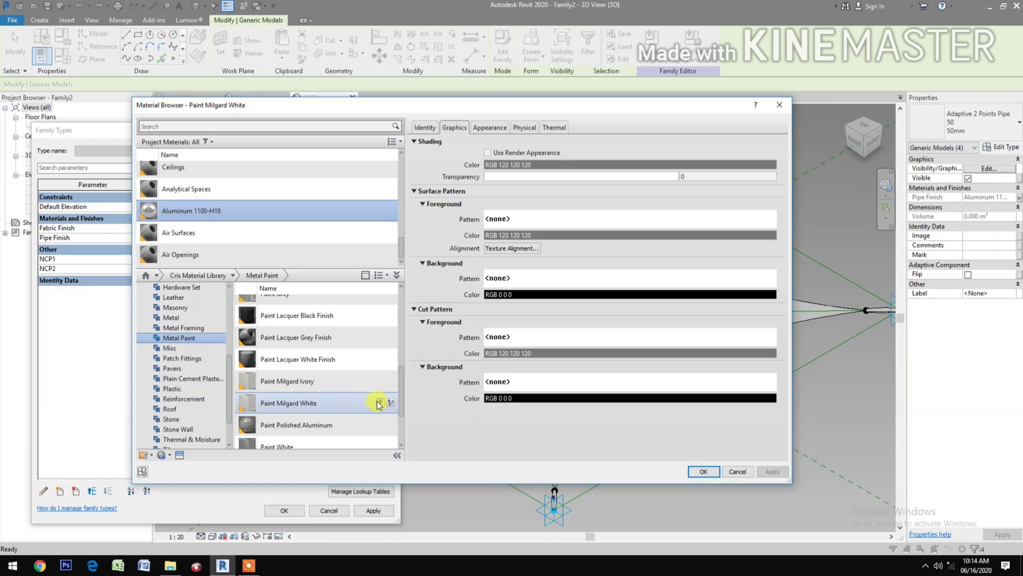
pyautogui.click(379, 402)
pyautogui.click(703, 472)
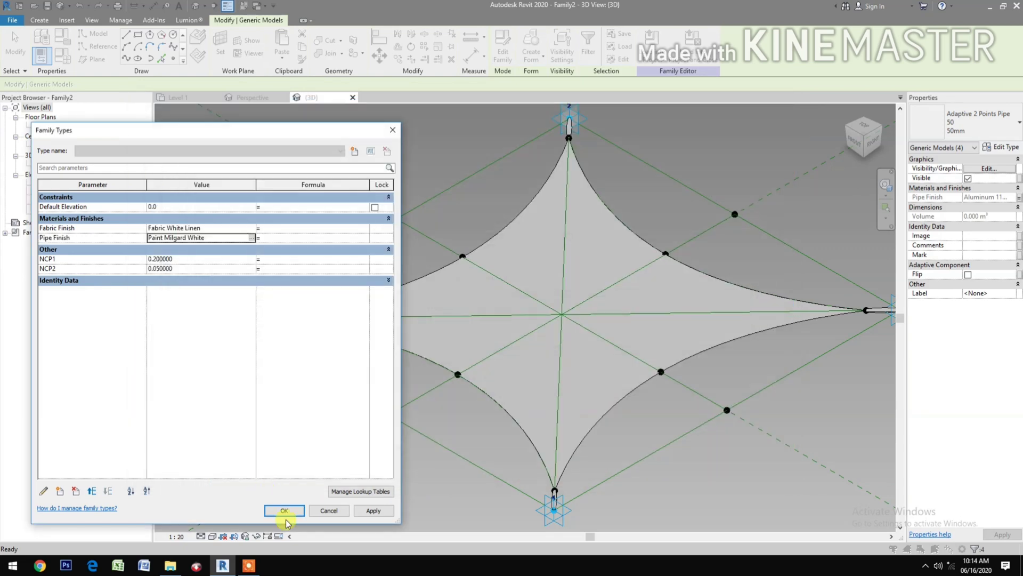
pyautogui.click(297, 507)
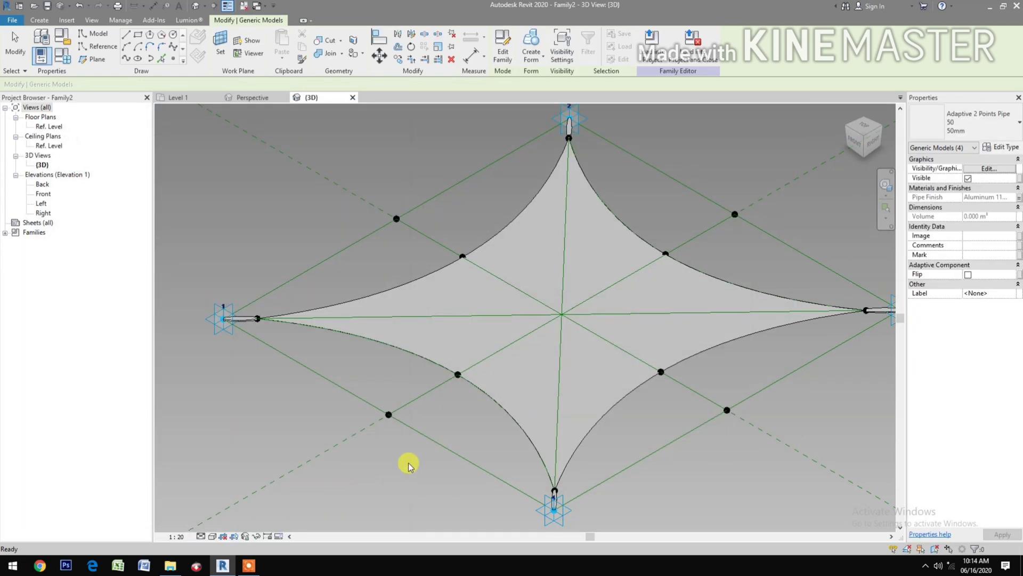
pyautogui.click(408, 464)
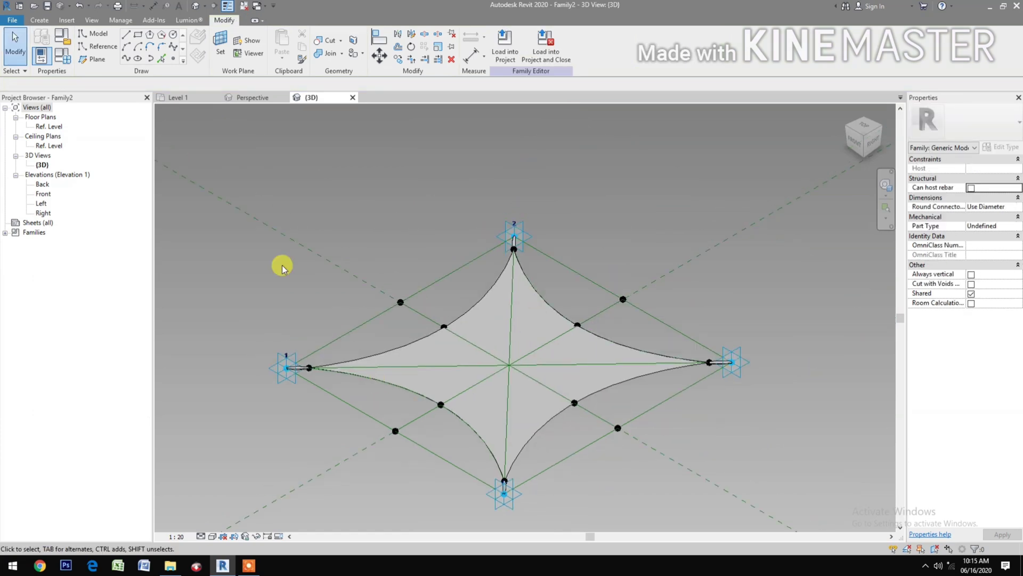
# Save the family to the Desktop as 'Tensile Fabric.rfa'.
pyautogui.click(49, 6)
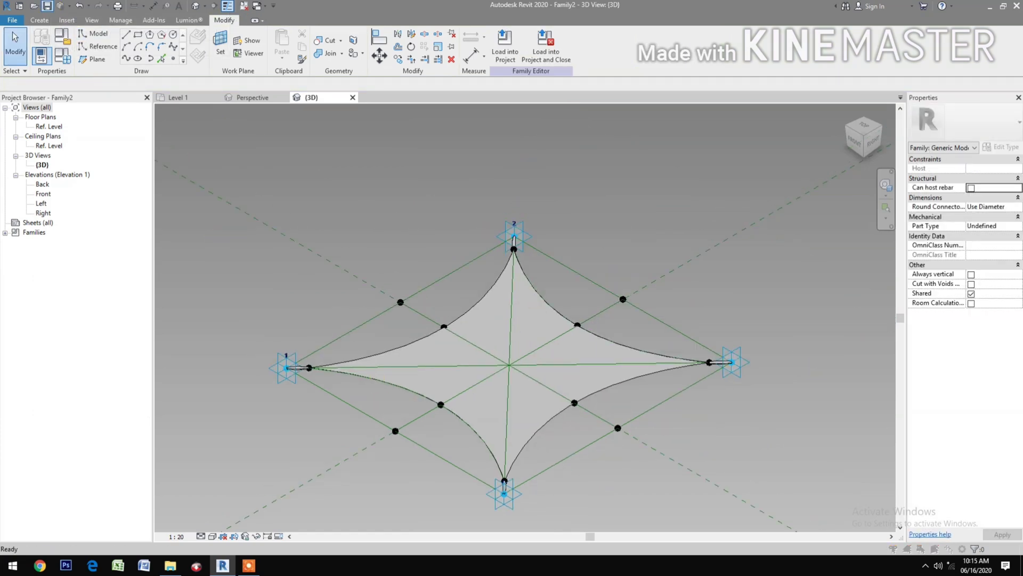
pyautogui.click(165, 151)
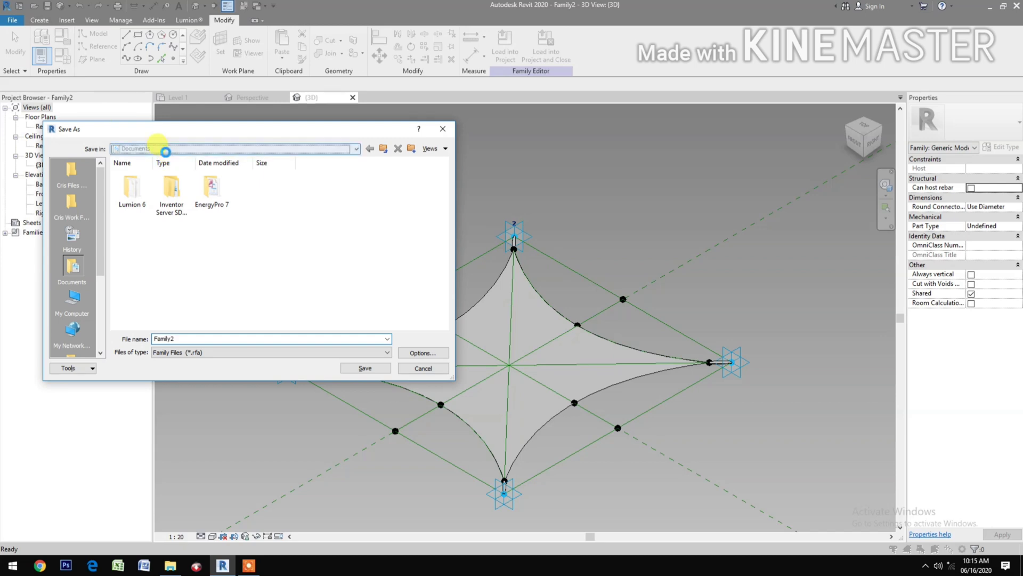
pyautogui.click(160, 159)
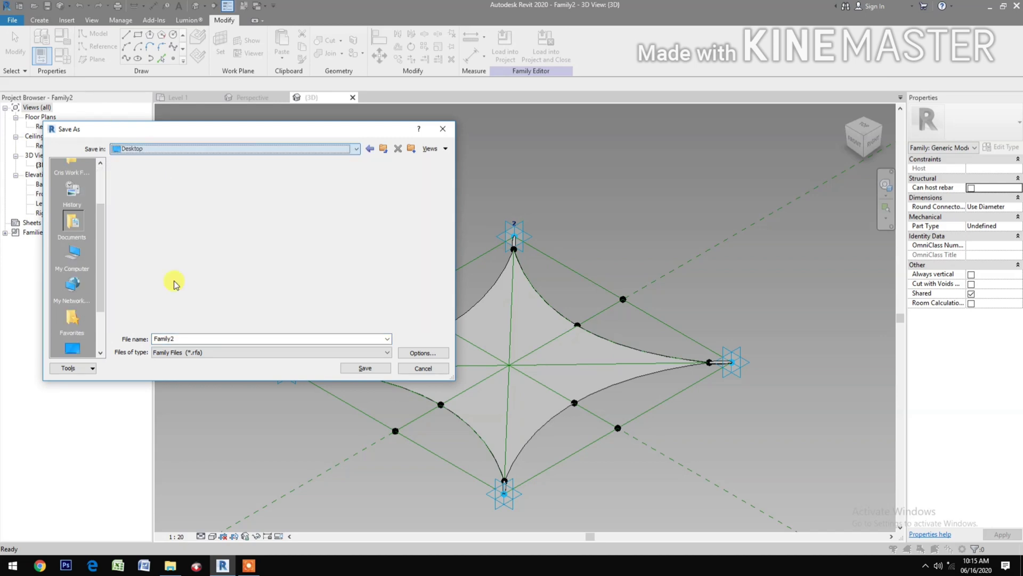
pyautogui.click(194, 340)
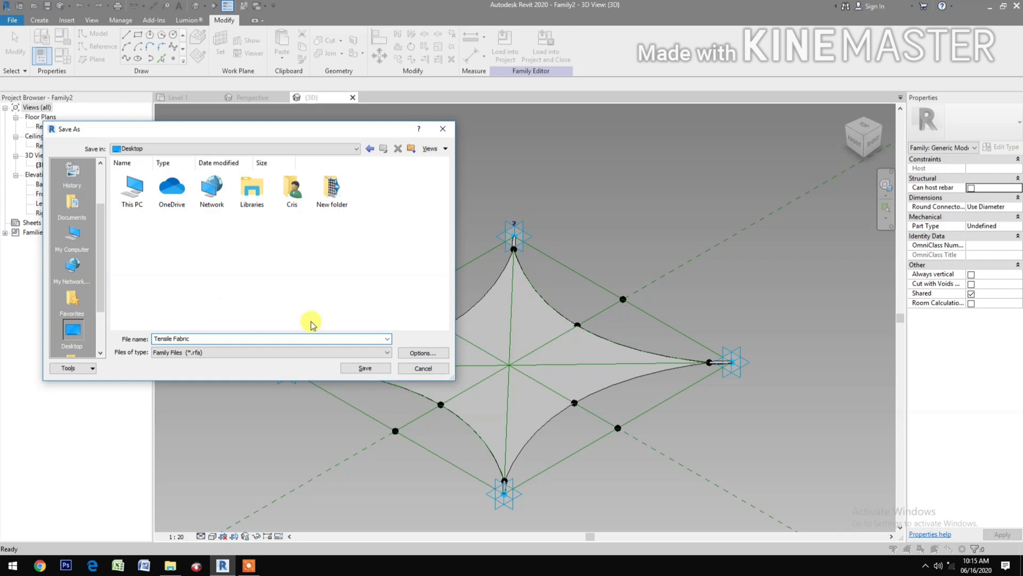
pyautogui.click(378, 367)
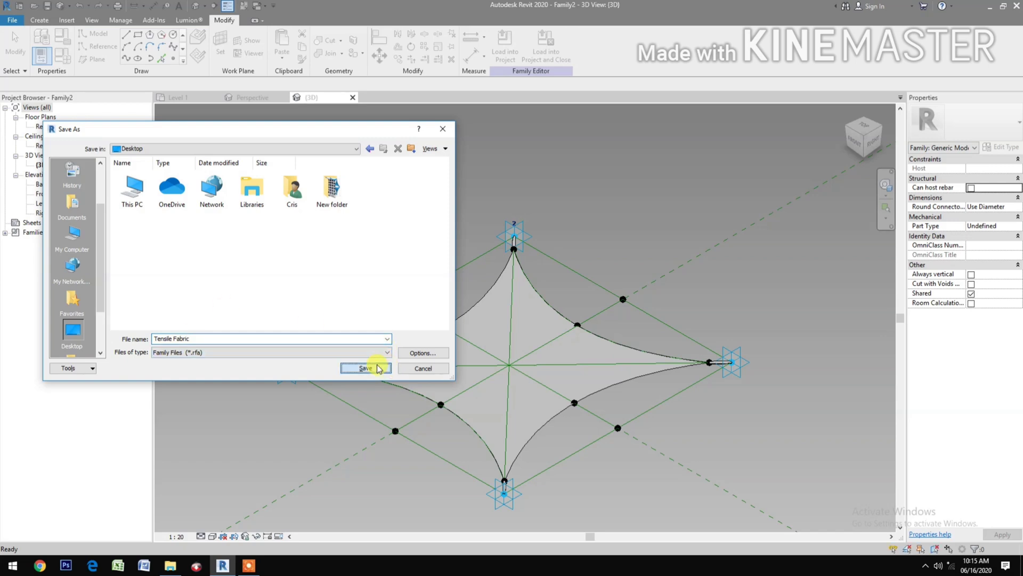
pyautogui.click(971, 297)
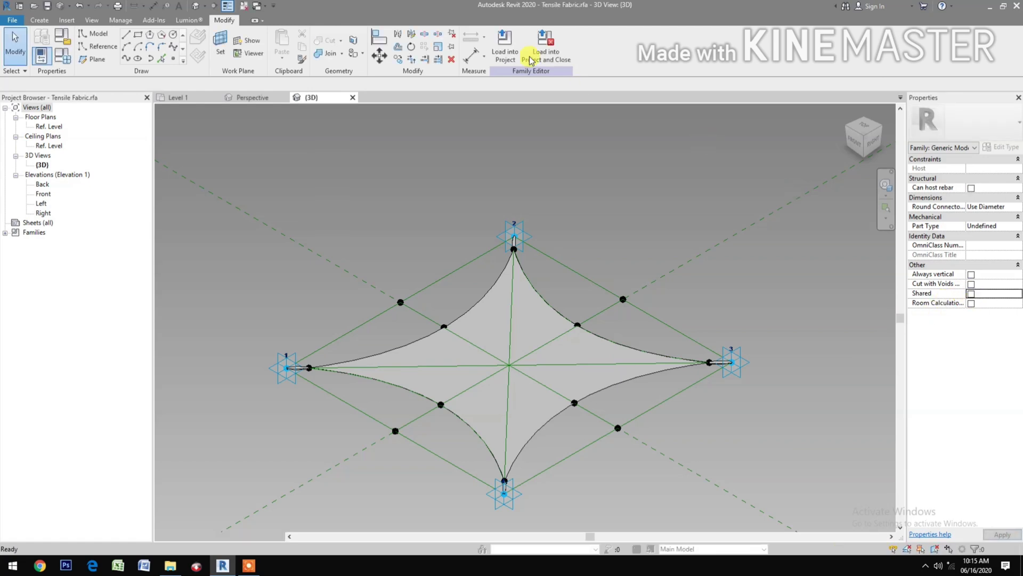
# Load Tensile Fabric into the 030Design project, saving the family changes first.
pyautogui.click(538, 55)
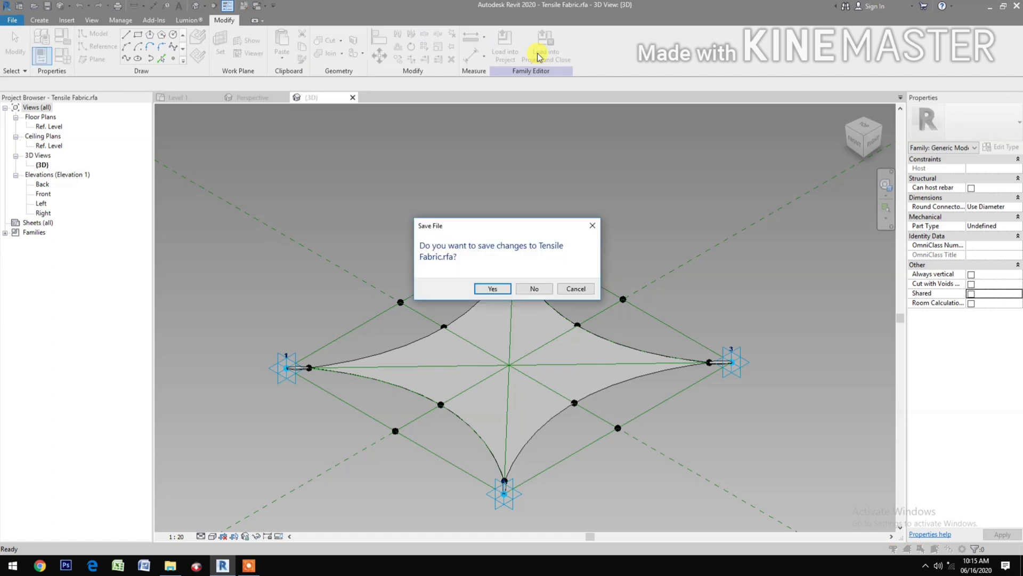
pyautogui.click(491, 288)
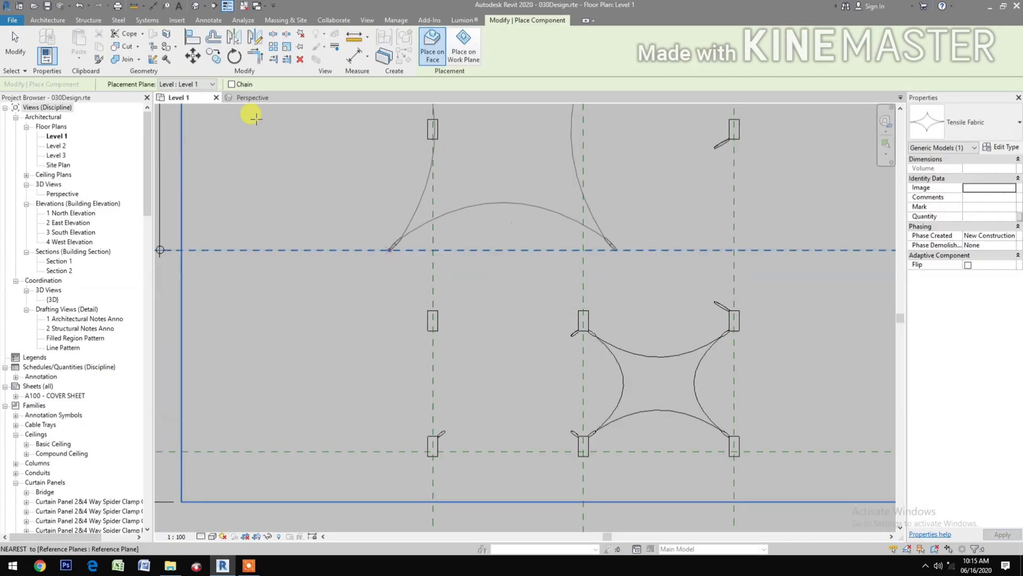
# In the perspective view, delete the three existing fabric canopies.
pyautogui.press('Escape')
pyautogui.click(255, 101)
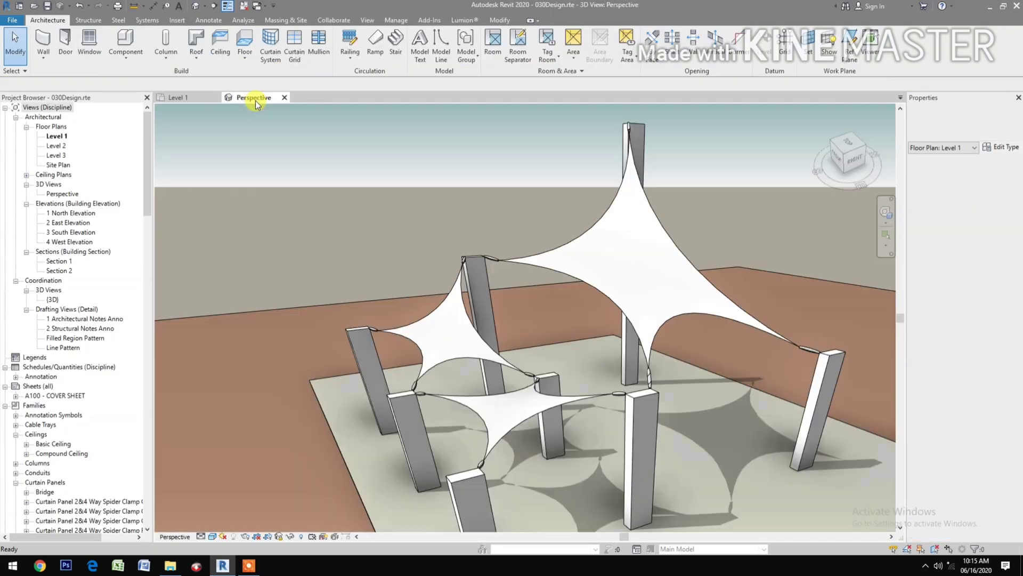
pyautogui.click(468, 360)
pyautogui.press('Delete')
pyautogui.click(596, 290)
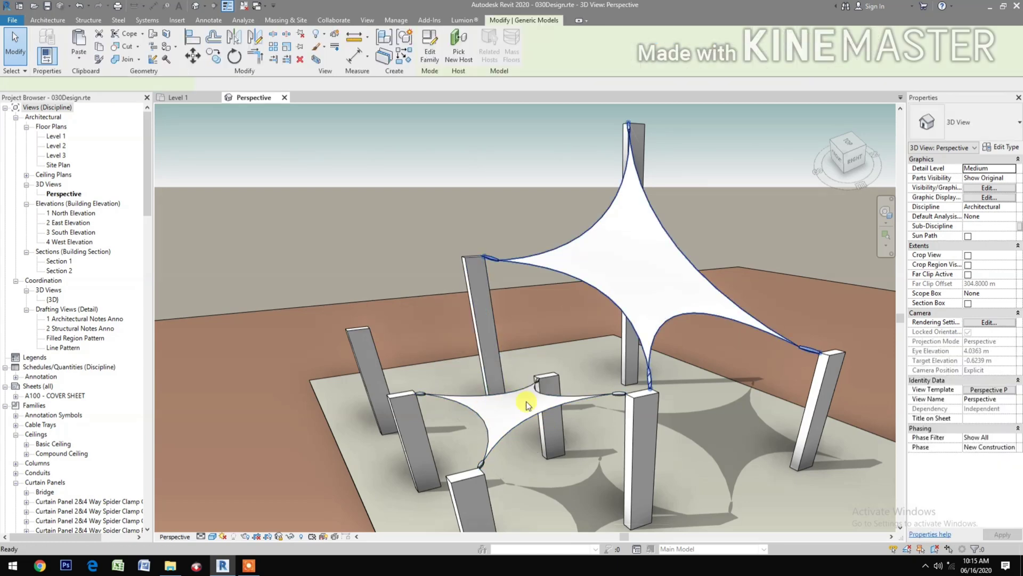
pyautogui.press('Delete')
pyautogui.click(522, 386)
pyautogui.press('Delete')
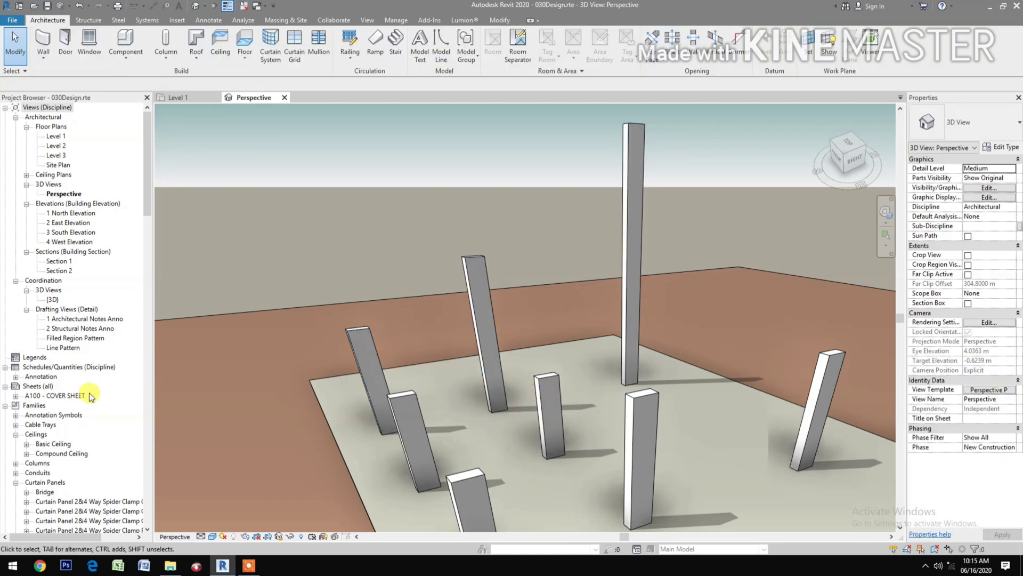
# Pick the Tensile Fabric type under Generic Models and save the project when reminded.
pyautogui.scroll(-1, 95, 356)
pyautogui.scroll(-1, 95, 356)
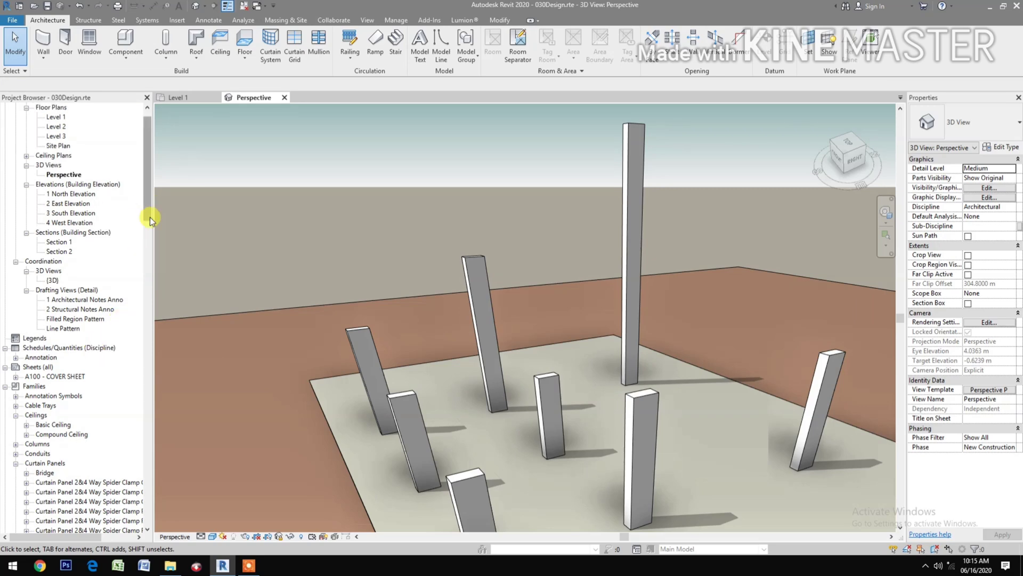
pyautogui.scroll(-15, 141, 251)
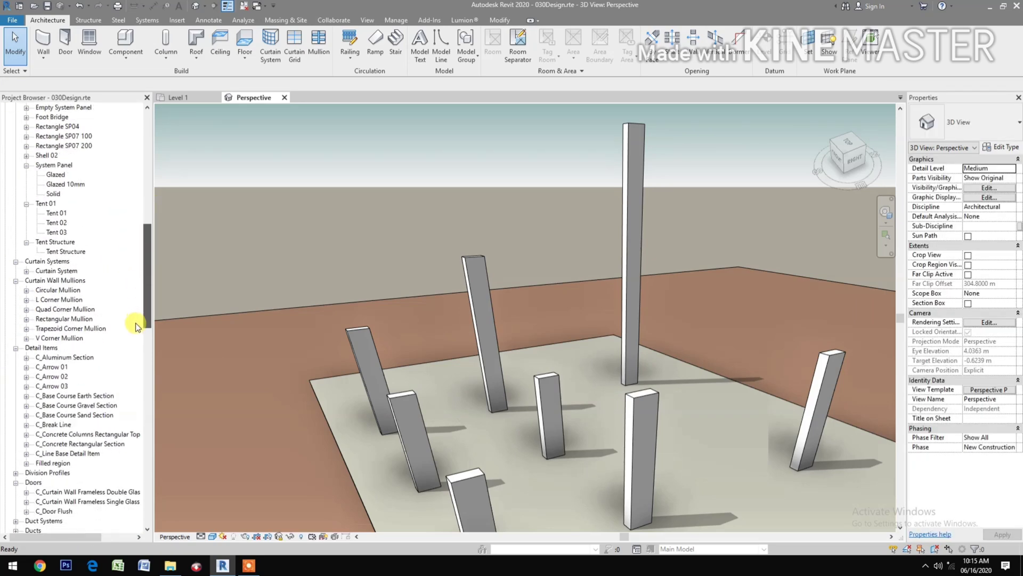
pyautogui.scroll(-10, 137, 329)
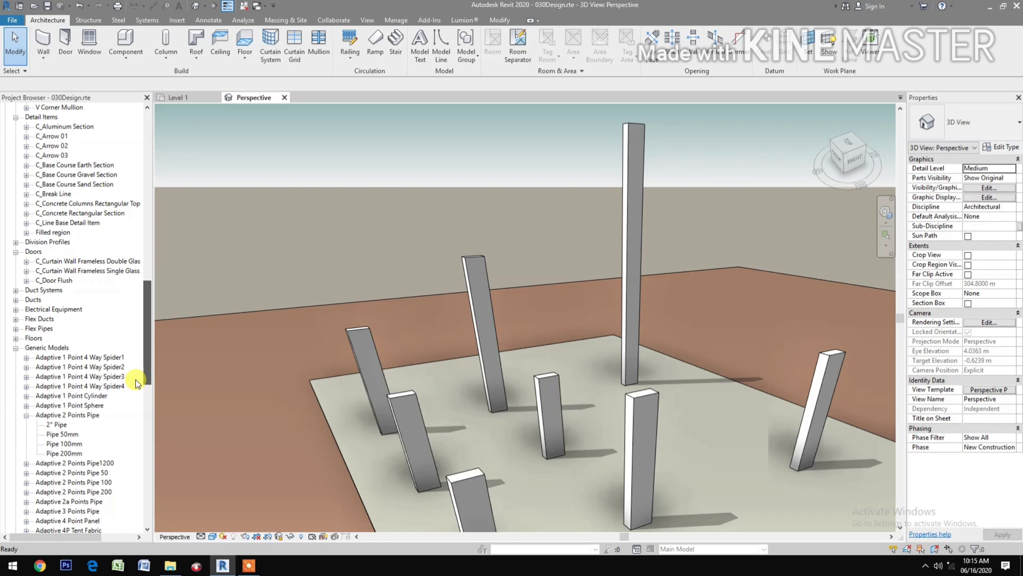
pyautogui.scroll(-3, 137, 397)
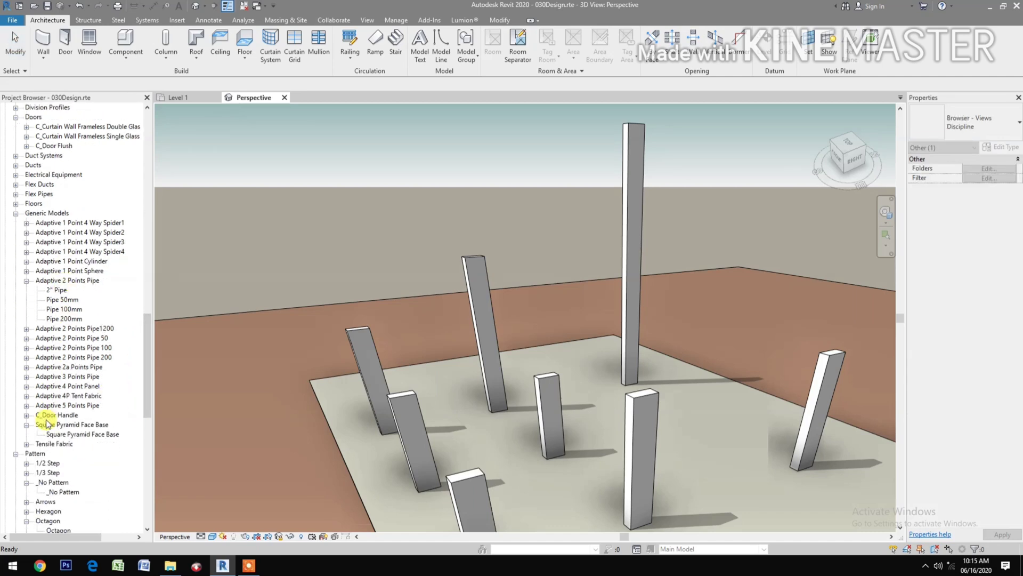
pyautogui.click(26, 444)
pyautogui.click(63, 453)
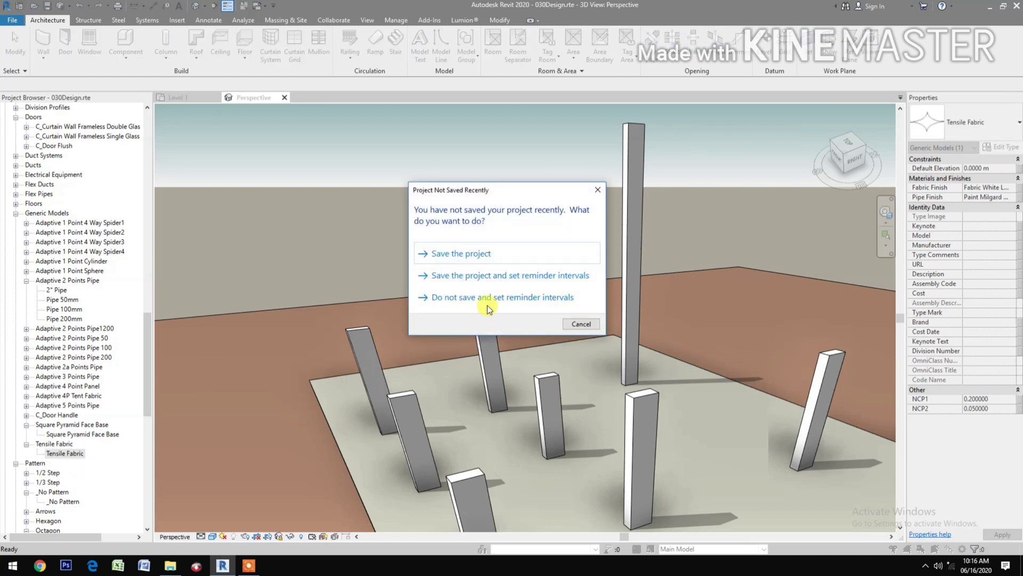
pyautogui.click(501, 257)
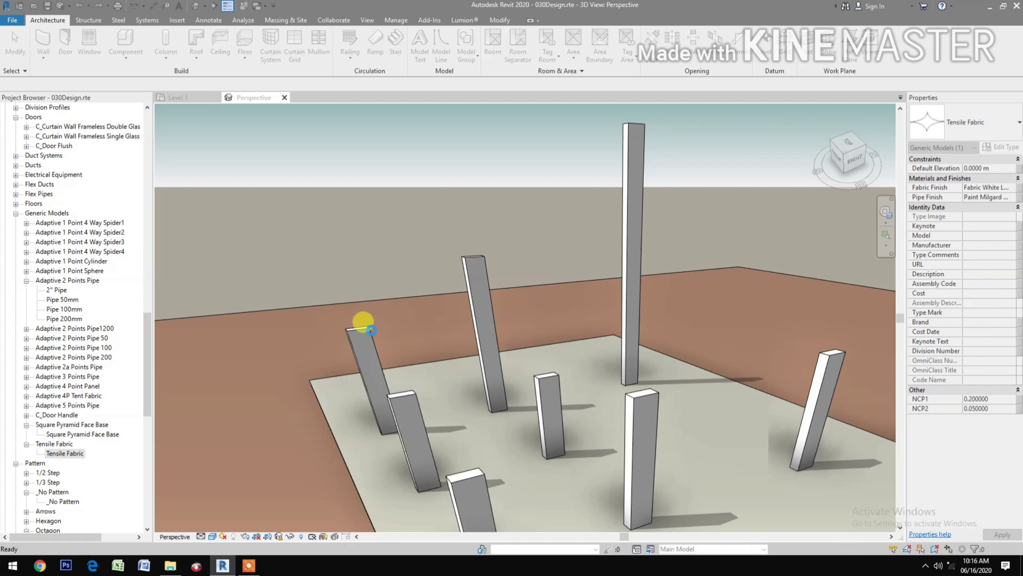
# Place the first Tensile Fabric canopy across the left, back, short and front column tops.
pyautogui.moveTo(364, 322); pyautogui.dragTo(368, 326)
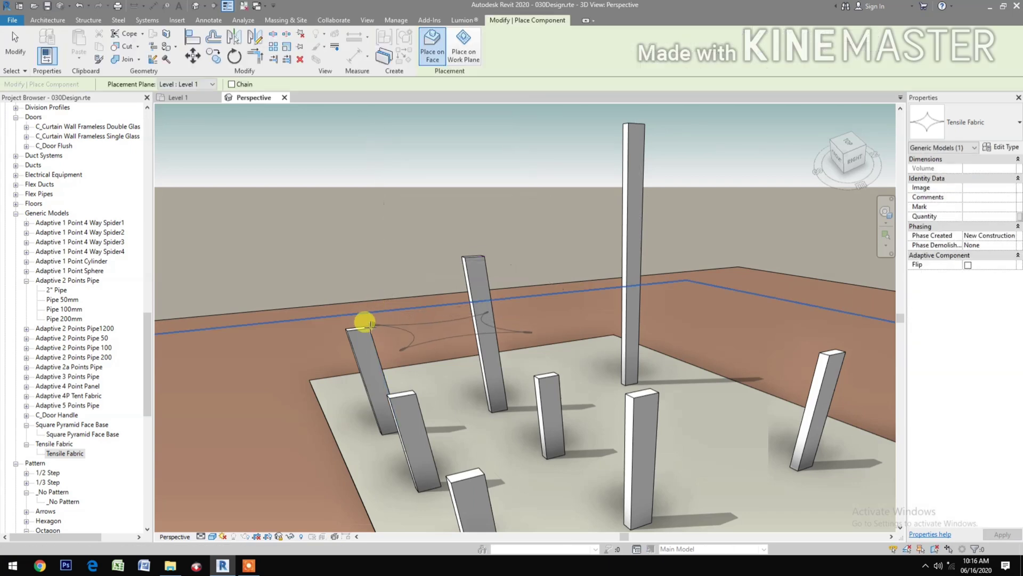
pyautogui.click(367, 326)
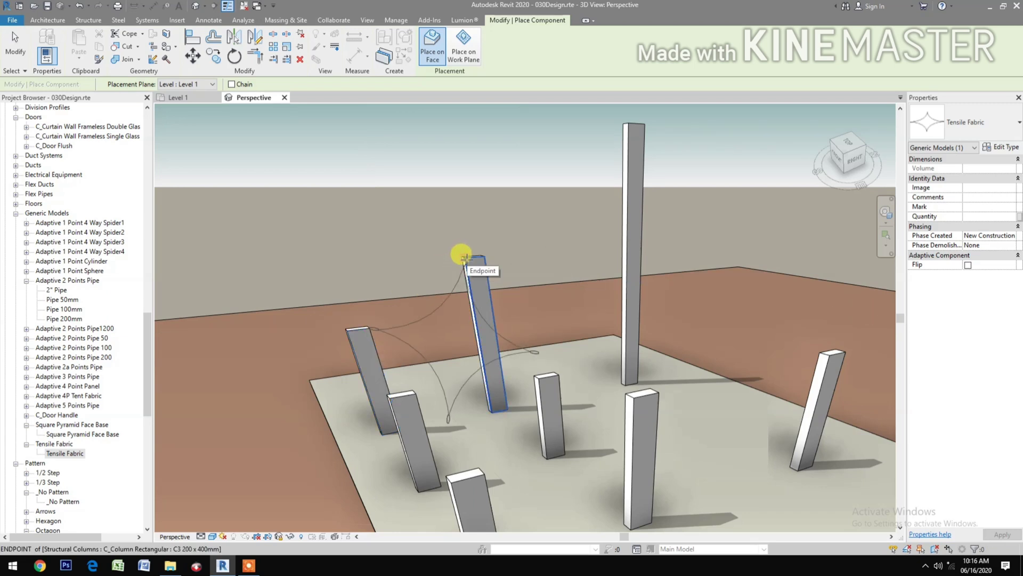
pyautogui.click(465, 258)
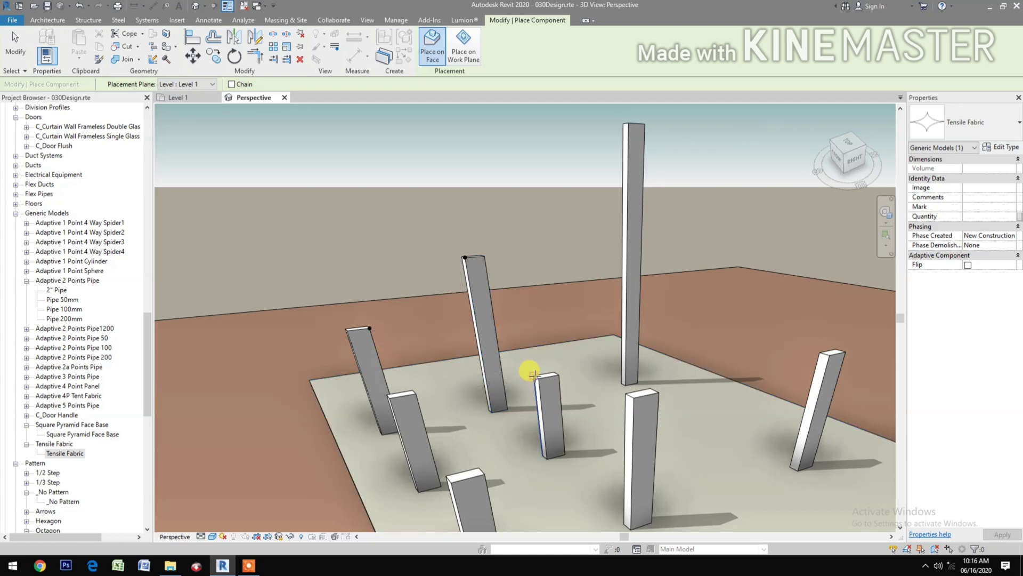
pyautogui.click(533, 375)
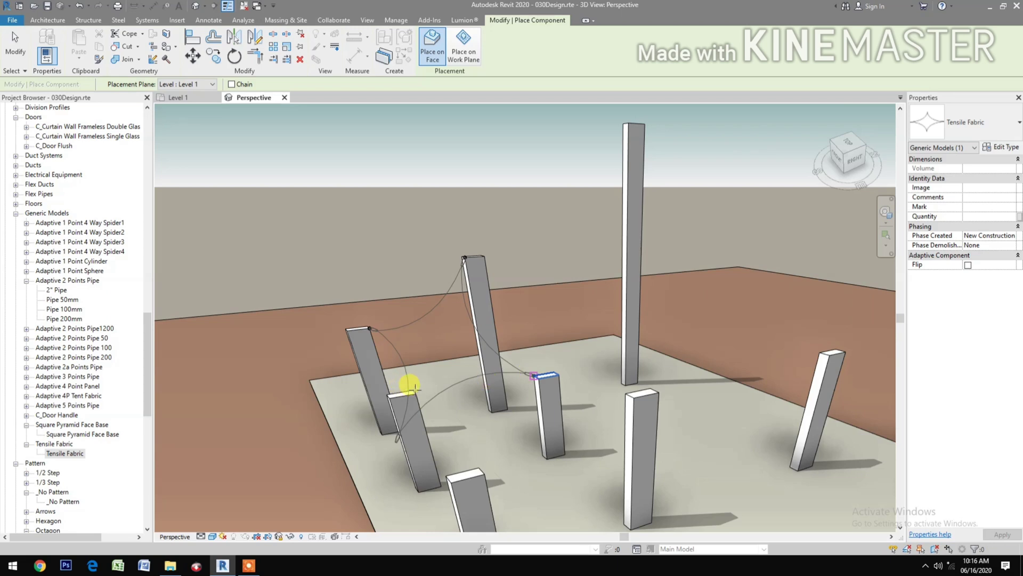
pyautogui.click(415, 390)
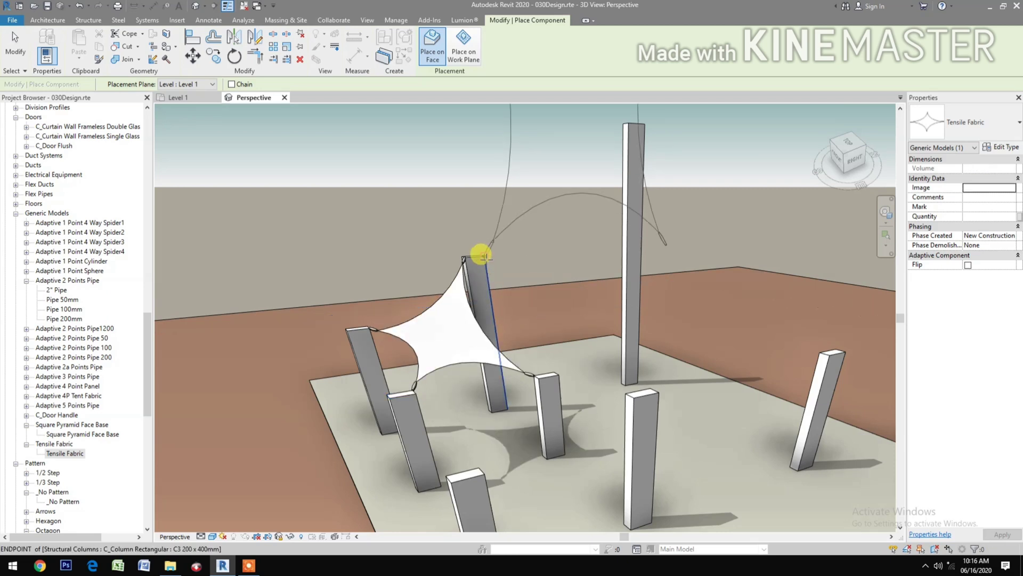
# Place the large canopy from the back column via the tall and right column tops.
pyautogui.click(483, 256)
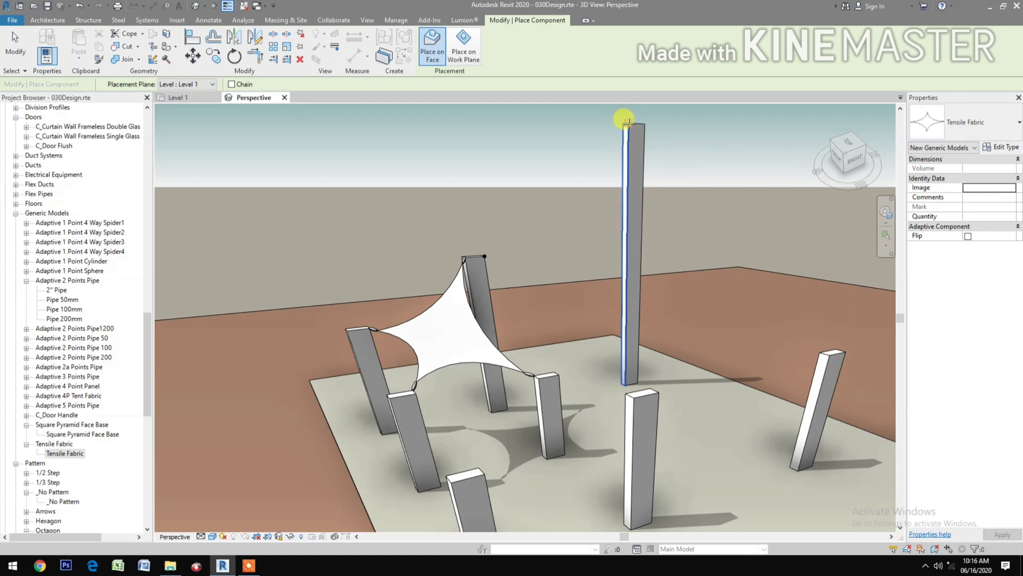
pyautogui.click(627, 123)
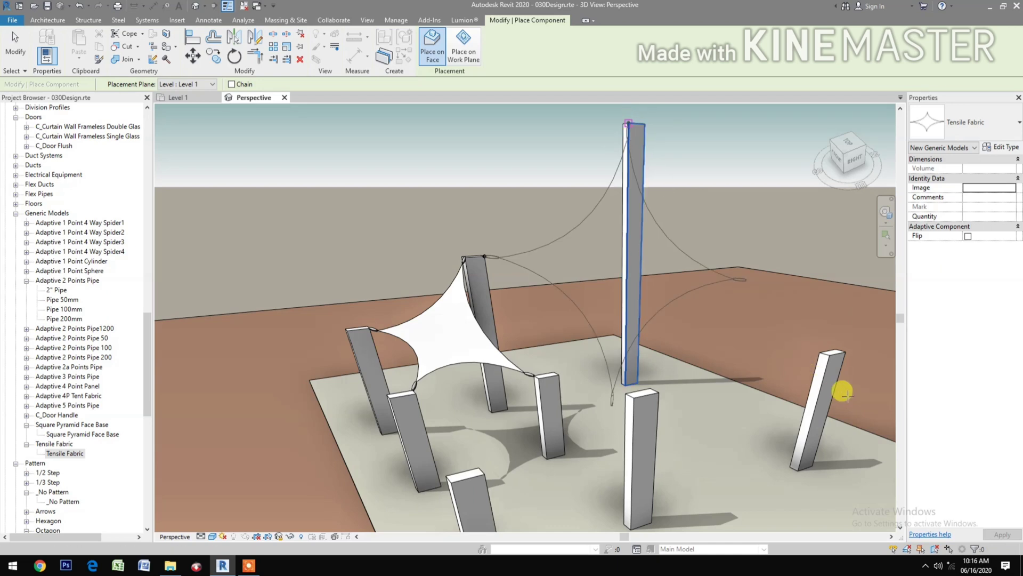
pyautogui.press('Escape')
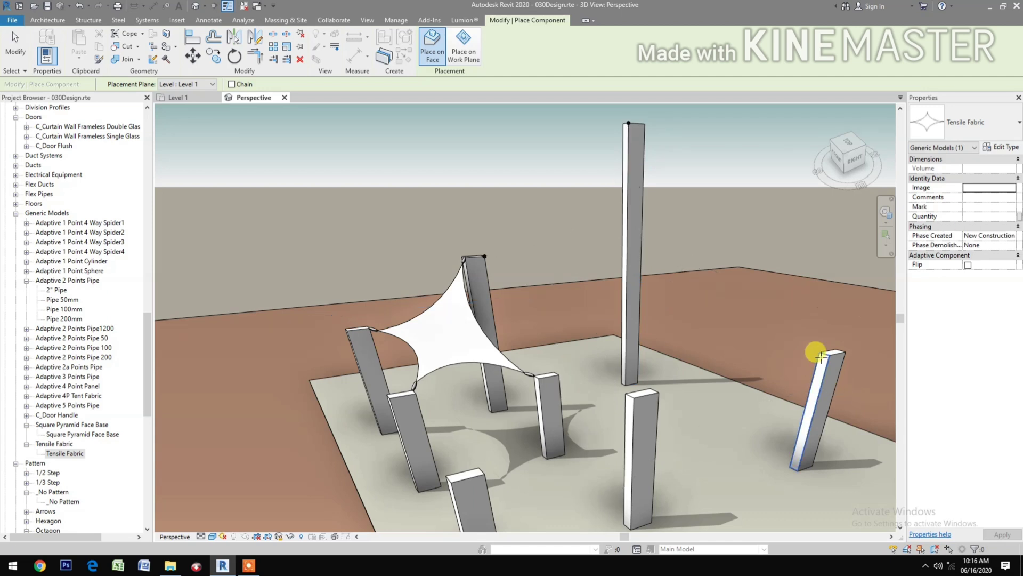
pyautogui.click(819, 352)
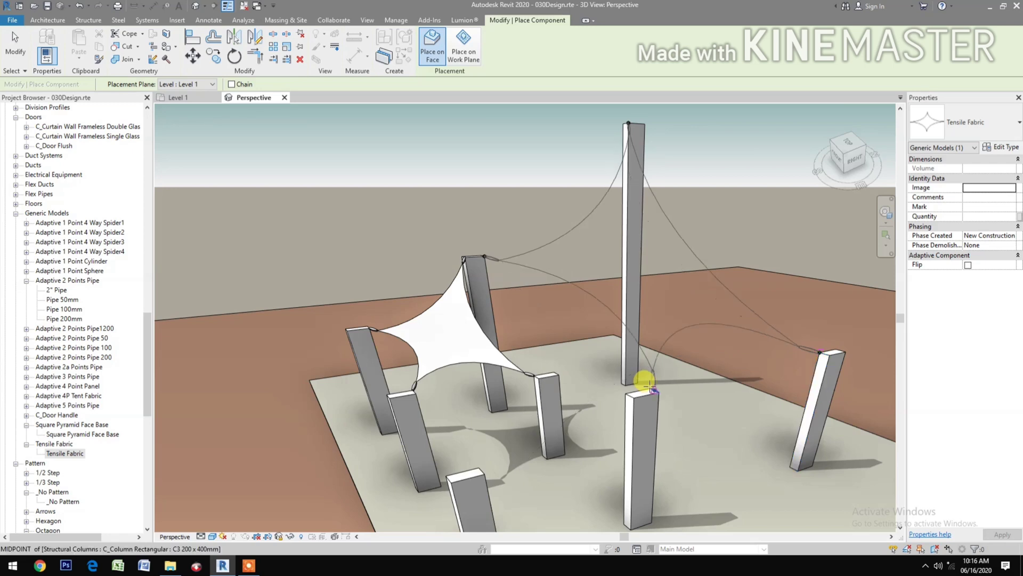
pyautogui.click(646, 382)
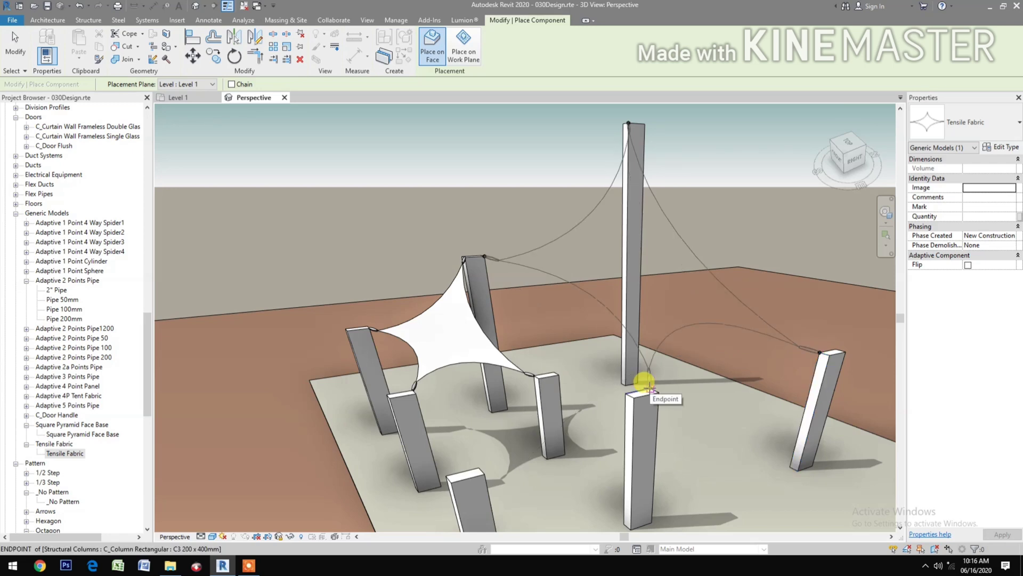
pyautogui.click(556, 392)
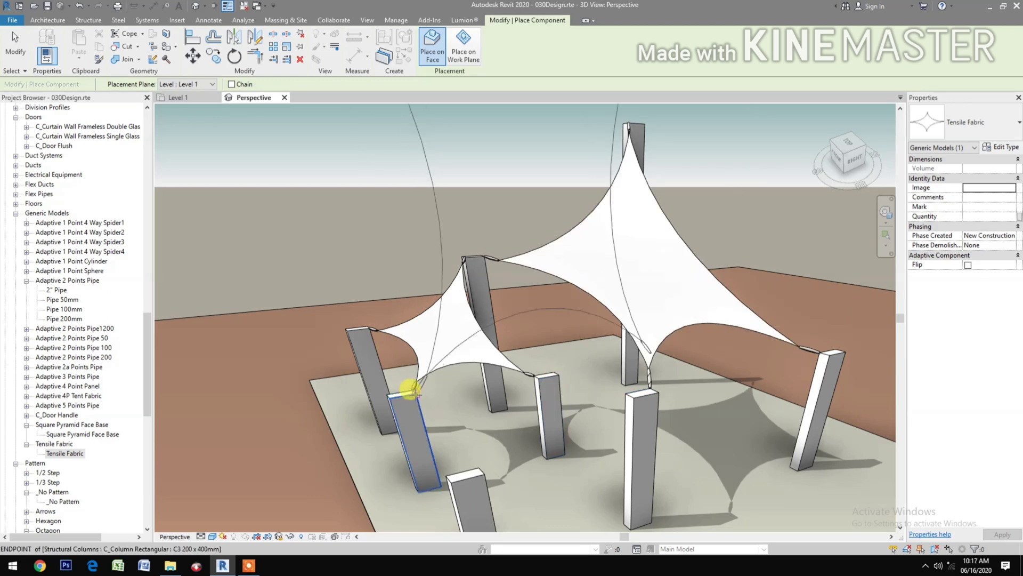
# Place the third canopy across the front and nearest column tops, then stop placing.
pyautogui.click(415, 393)
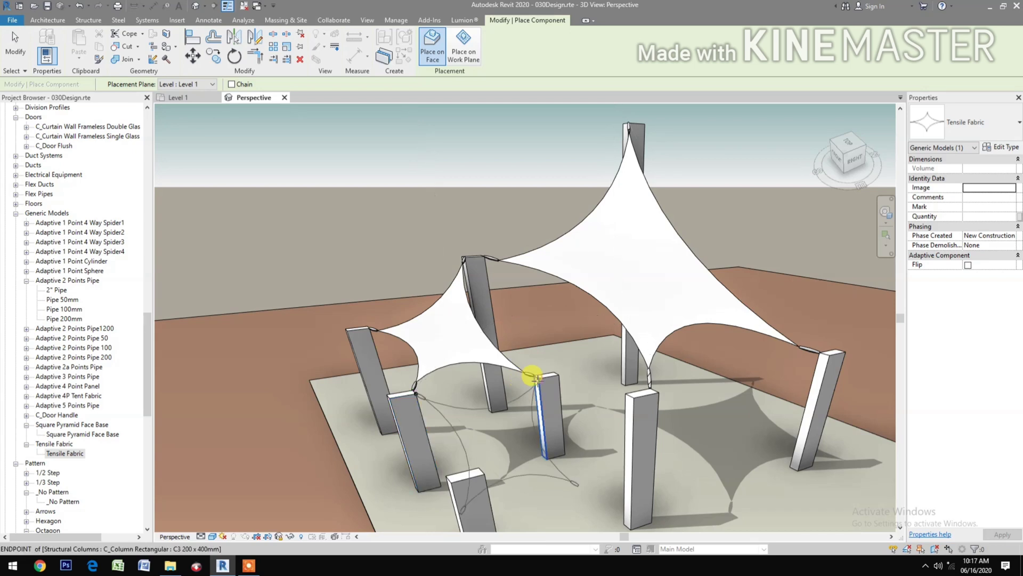
pyautogui.click(537, 378)
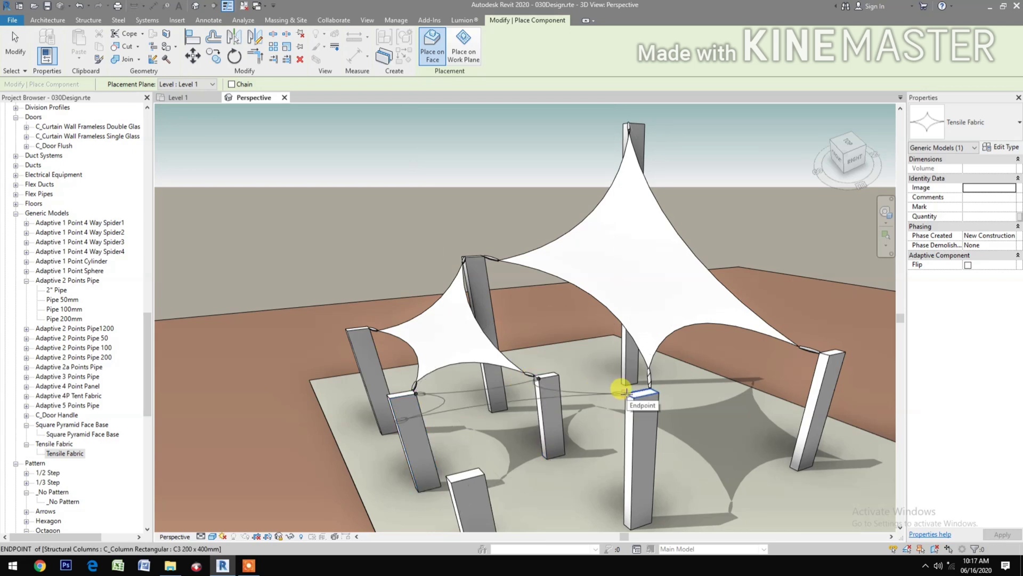
pyautogui.click(622, 391)
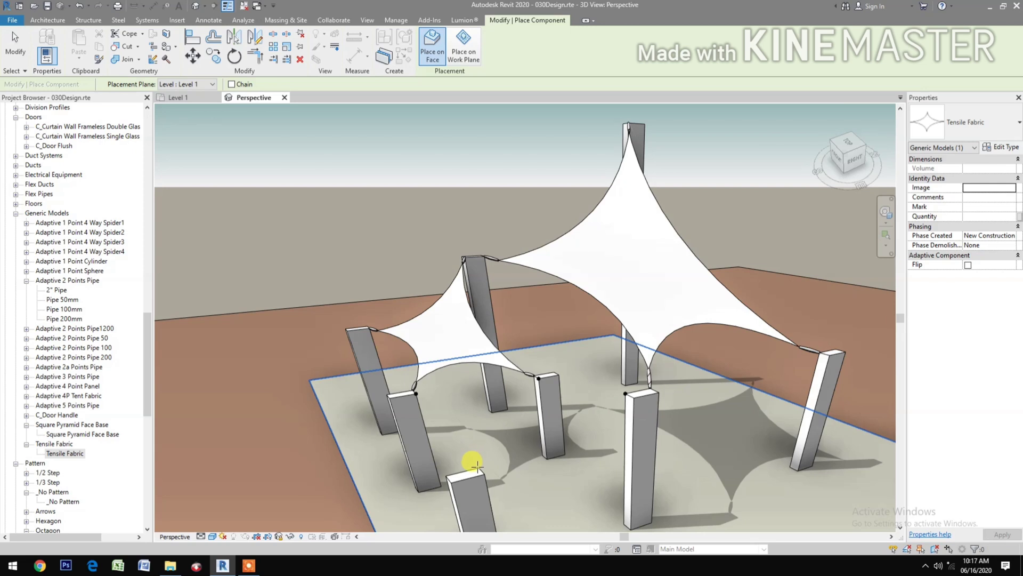
pyautogui.click(478, 467)
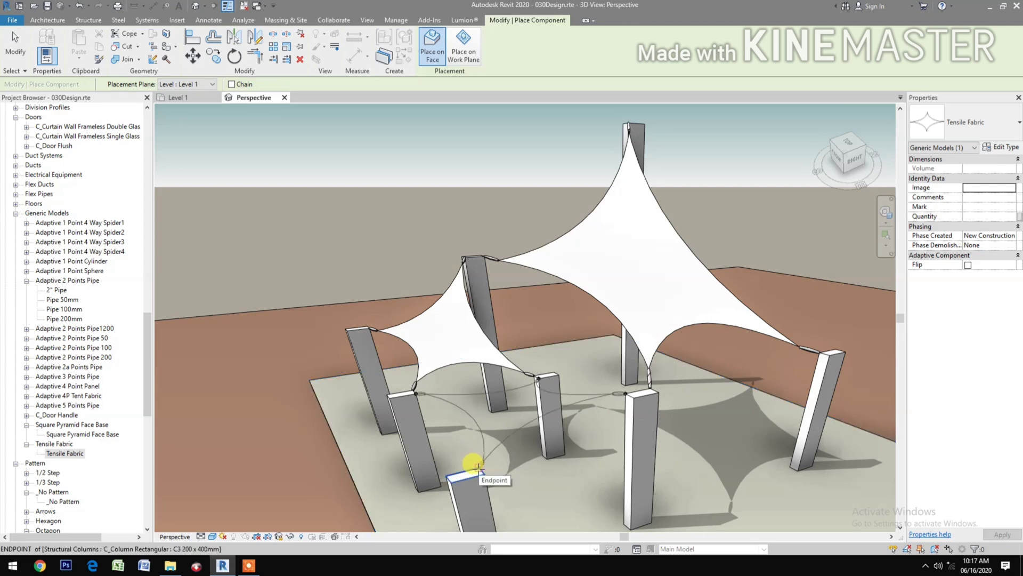
pyautogui.click(556, 437)
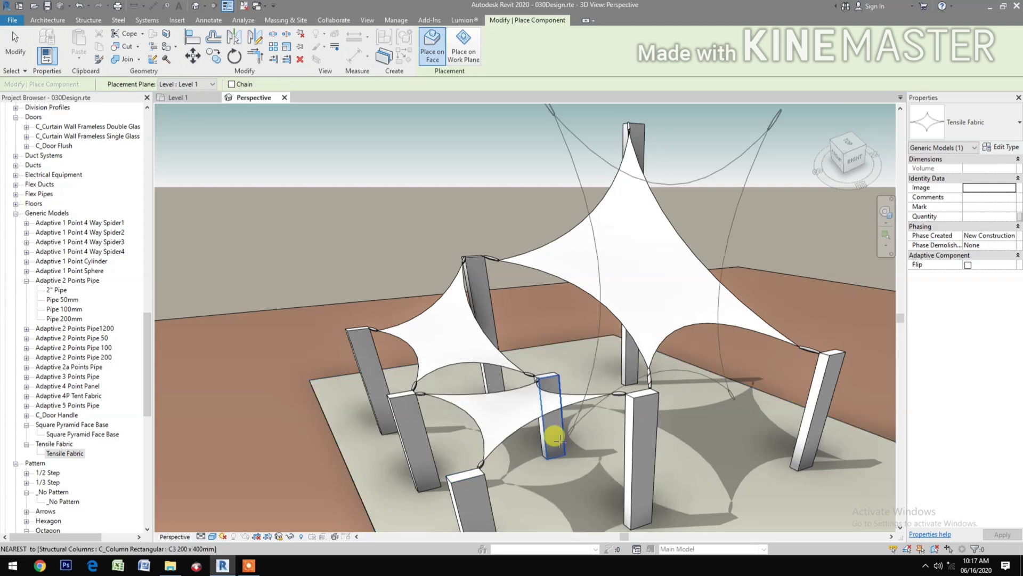
pyautogui.press('Escape')
pyautogui.press('Escape')
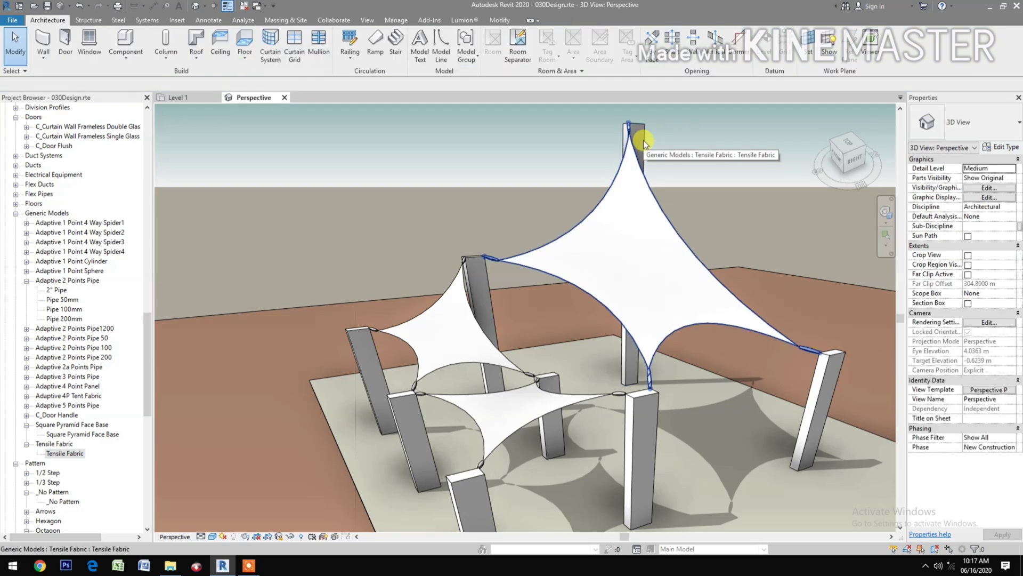
# Lower the tall centre column's Top Offset from 5 m to 4 m.
pyautogui.click(643, 128)
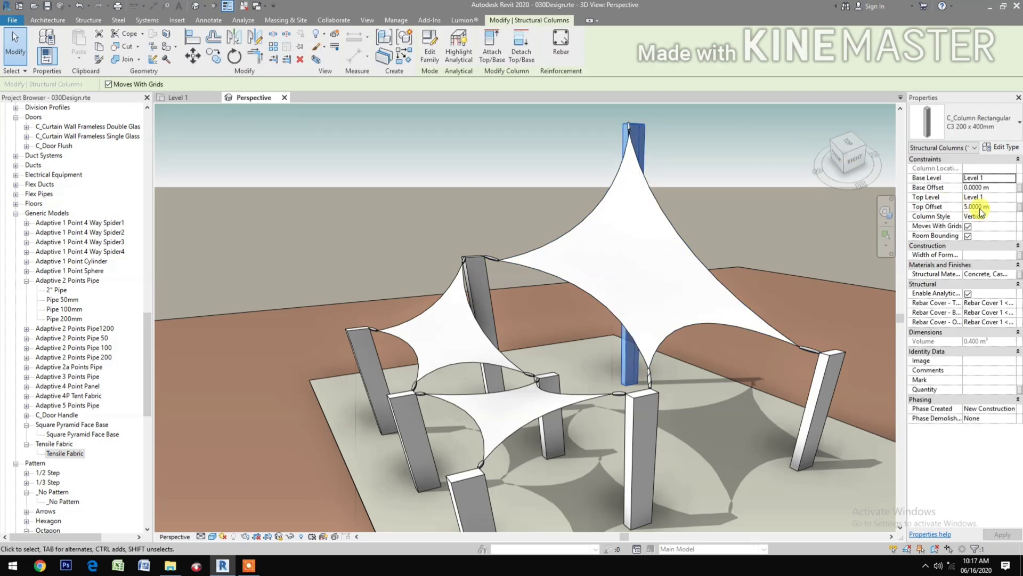
pyautogui.click(998, 207)
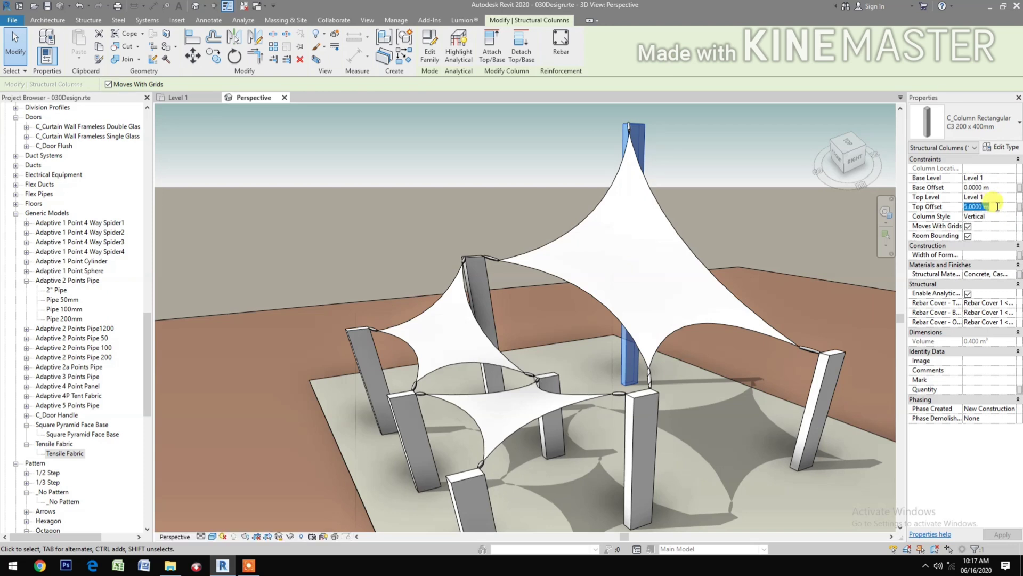
pyautogui.write('4')
pyautogui.press('Return')
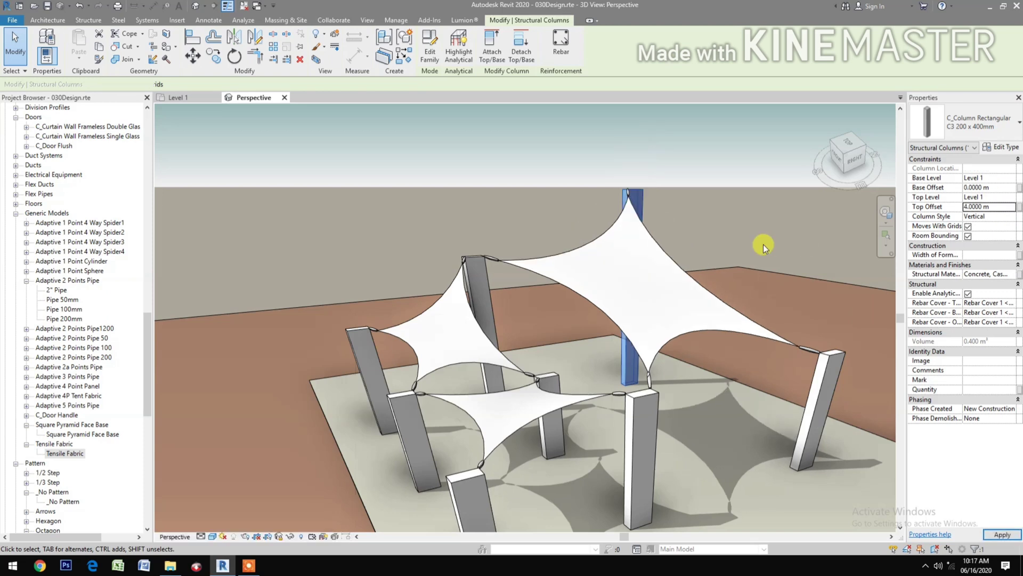
pyautogui.click(702, 447)
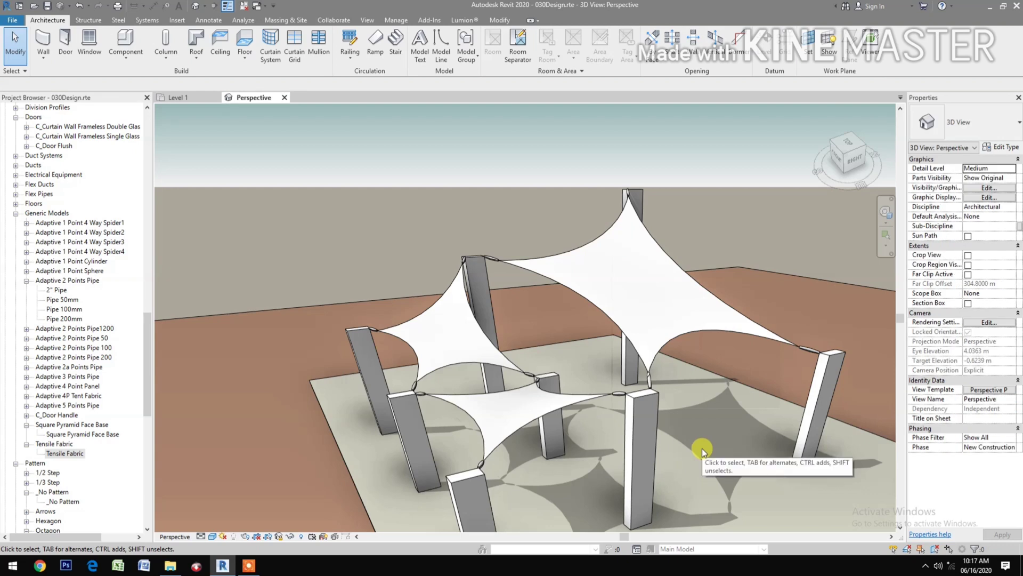